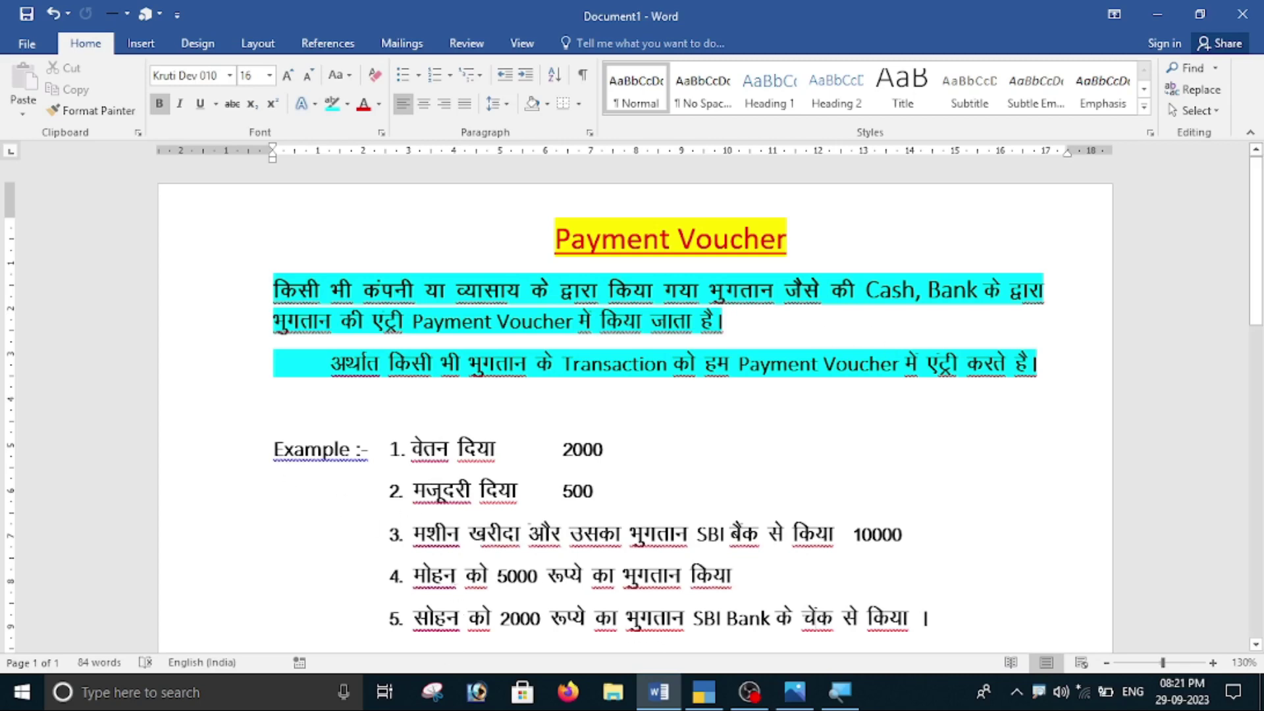
Review the Payment Voucher definition and the five example payment transactions in the Word document.
scroll(403, 369, down, 2)
scroll(606, 451, up, 2)
drag(593, 498, 514, 503)
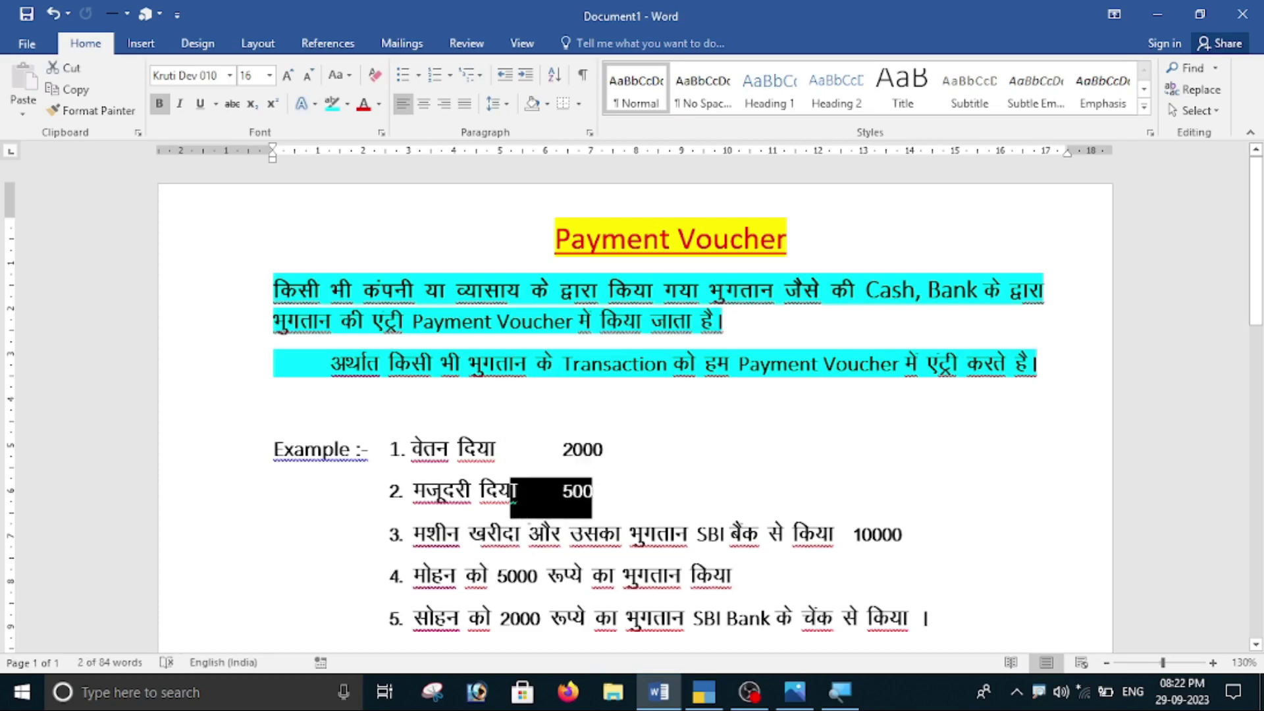
click(593, 492)
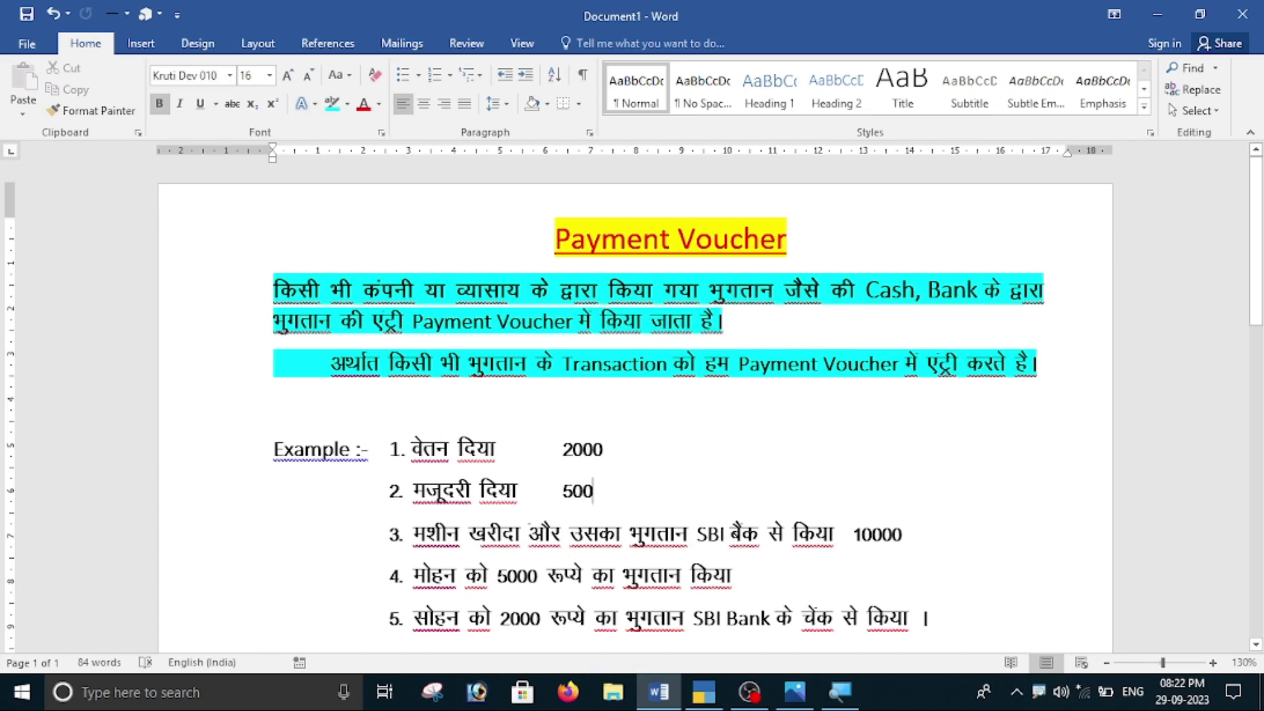
drag(910, 535, 388, 535)
click(722, 578)
scroll(474, 507, down, 3)
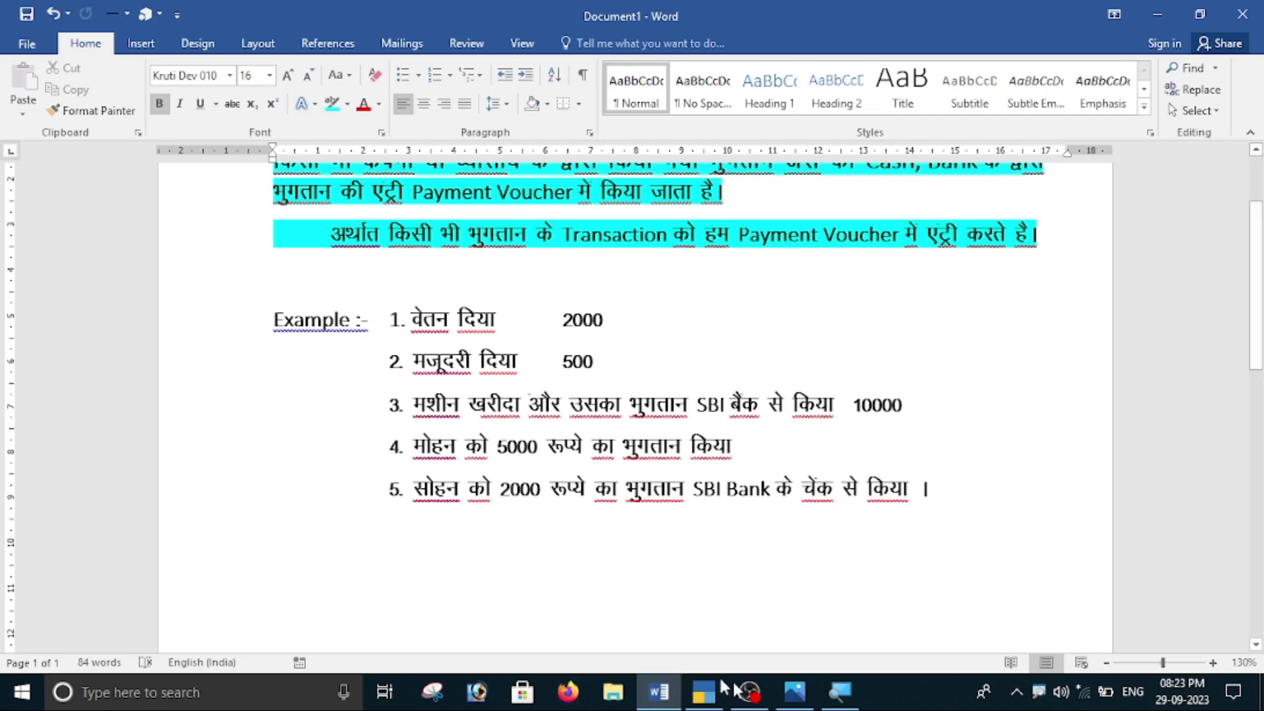
Switch to TallyPrime and examine the Current Assets breakdown of the Balance Sheet for cash and bank balances.
click(701, 695)
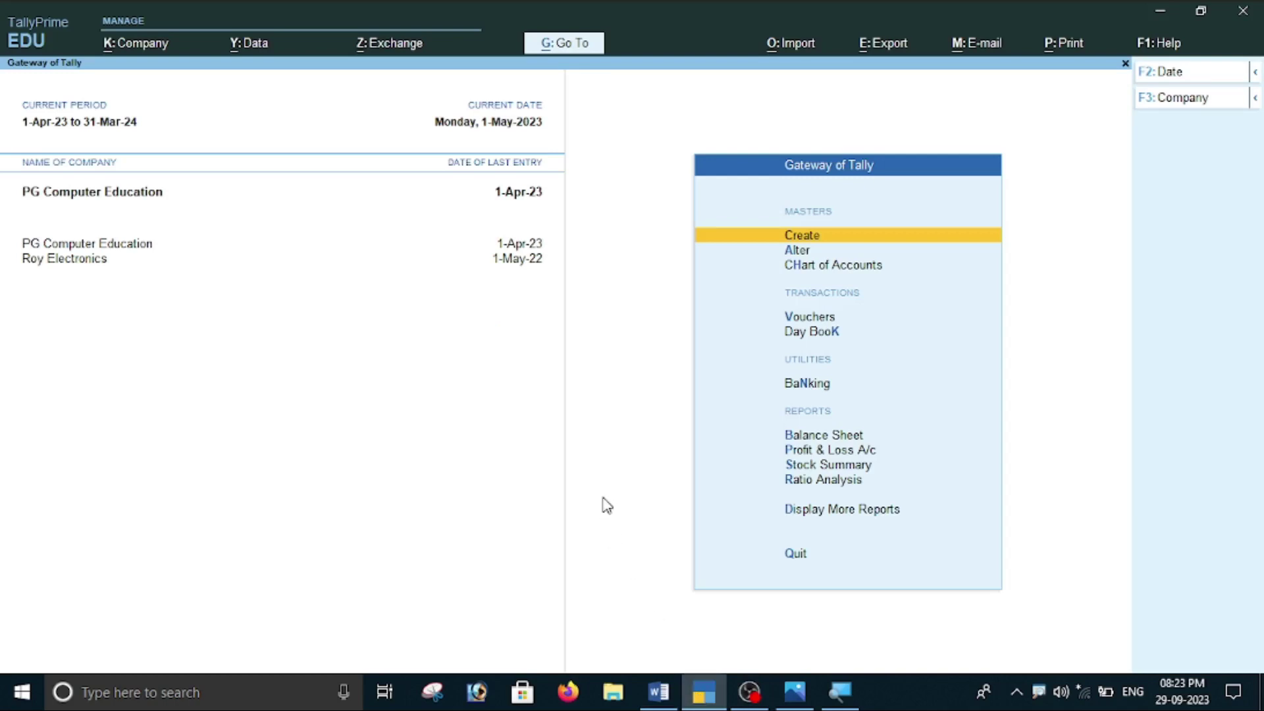
key(Down)
key(Down)
key(Down)
key(Down)
key(Down)
key(Down)
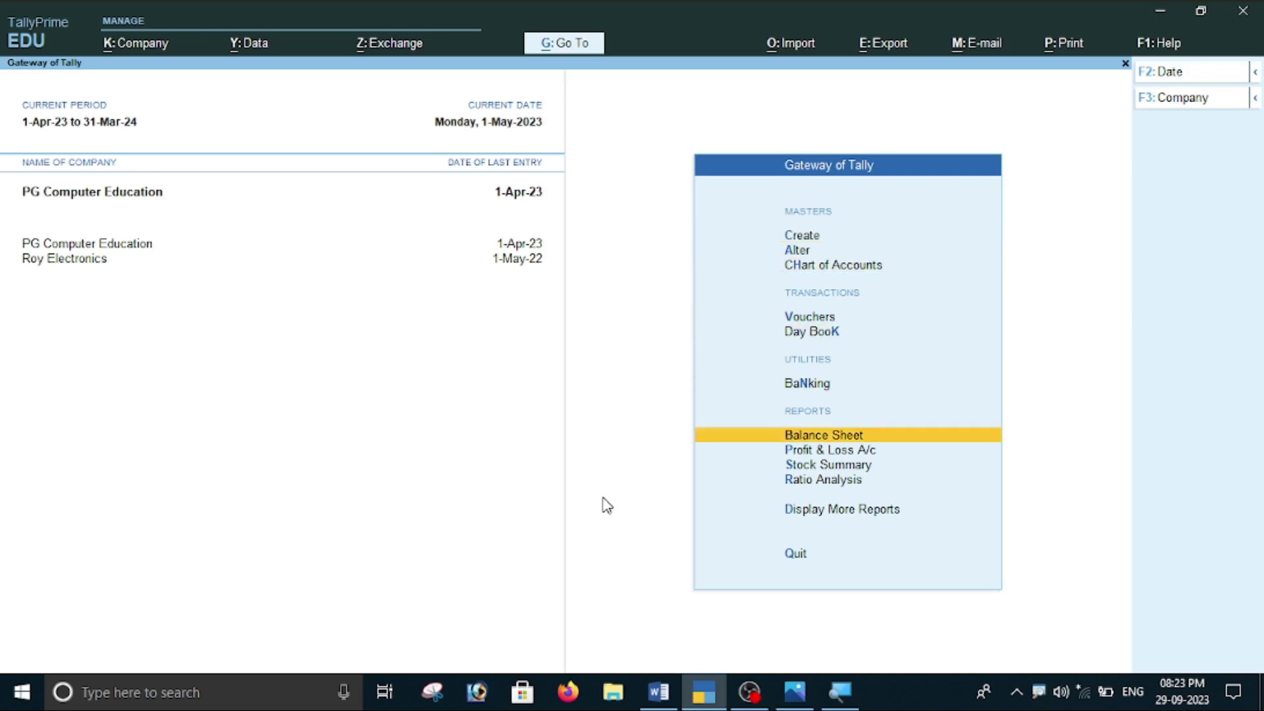
key(Return)
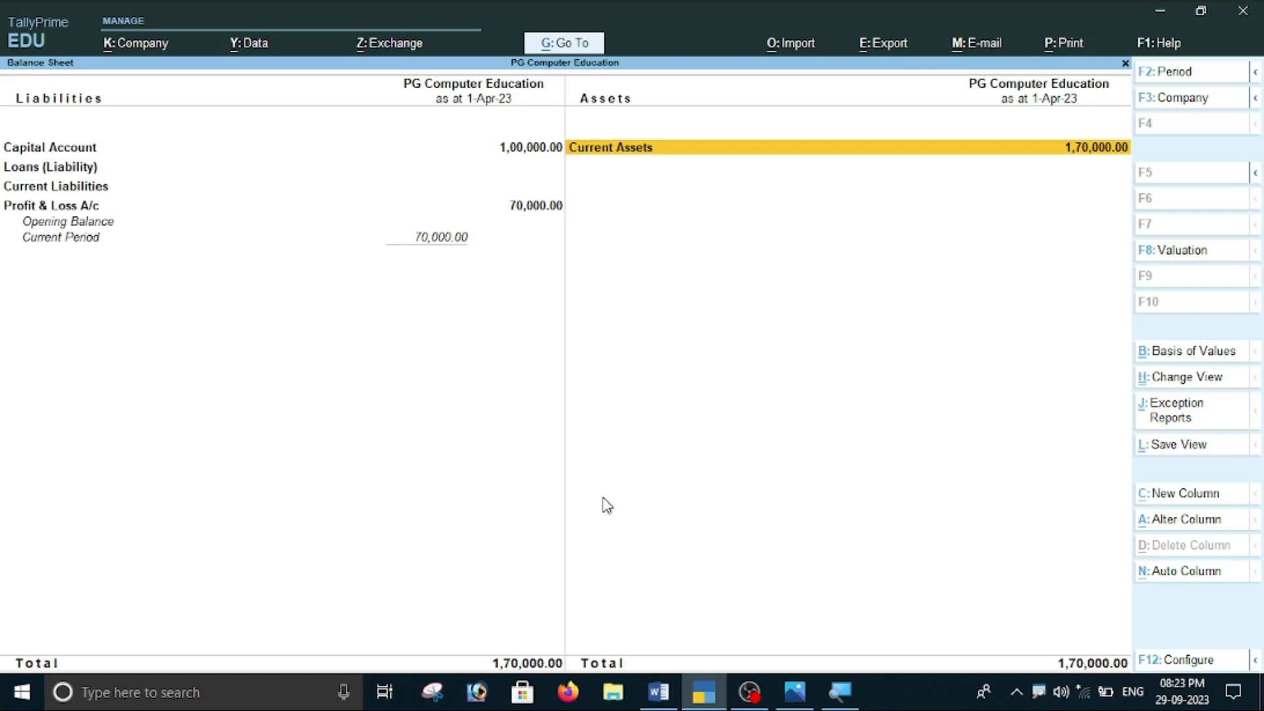
key(Return)
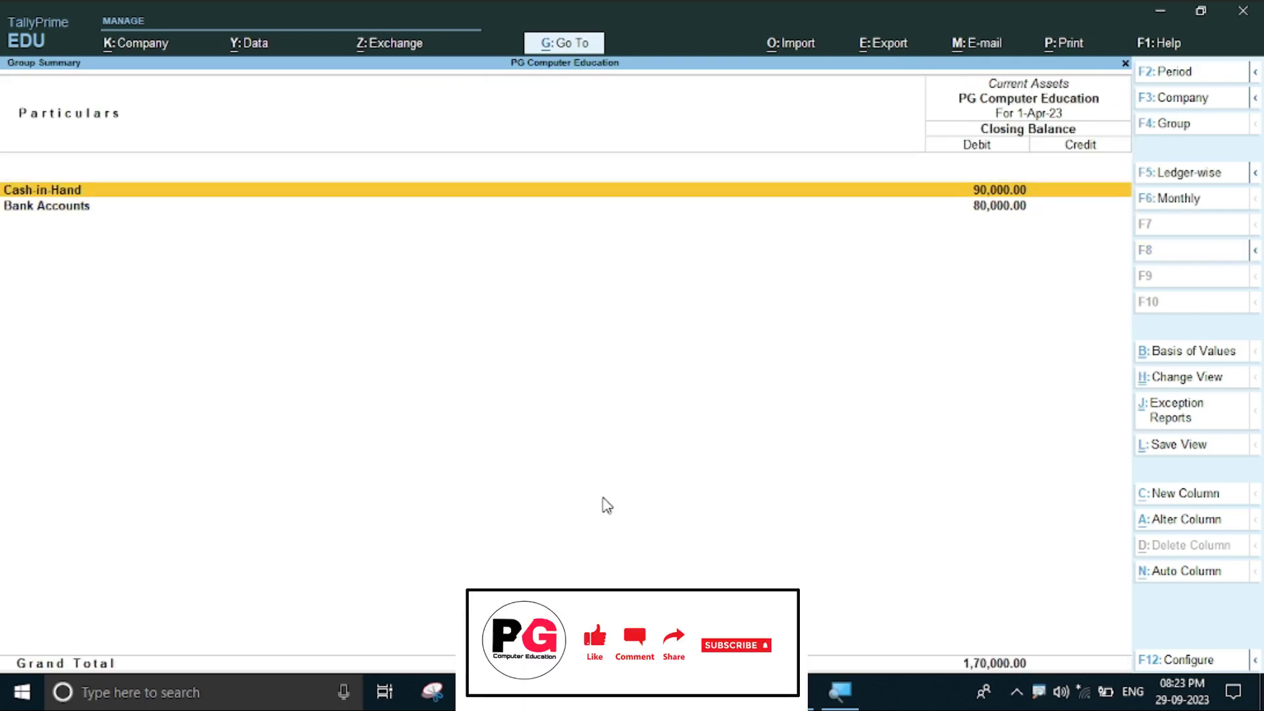
key(Down)
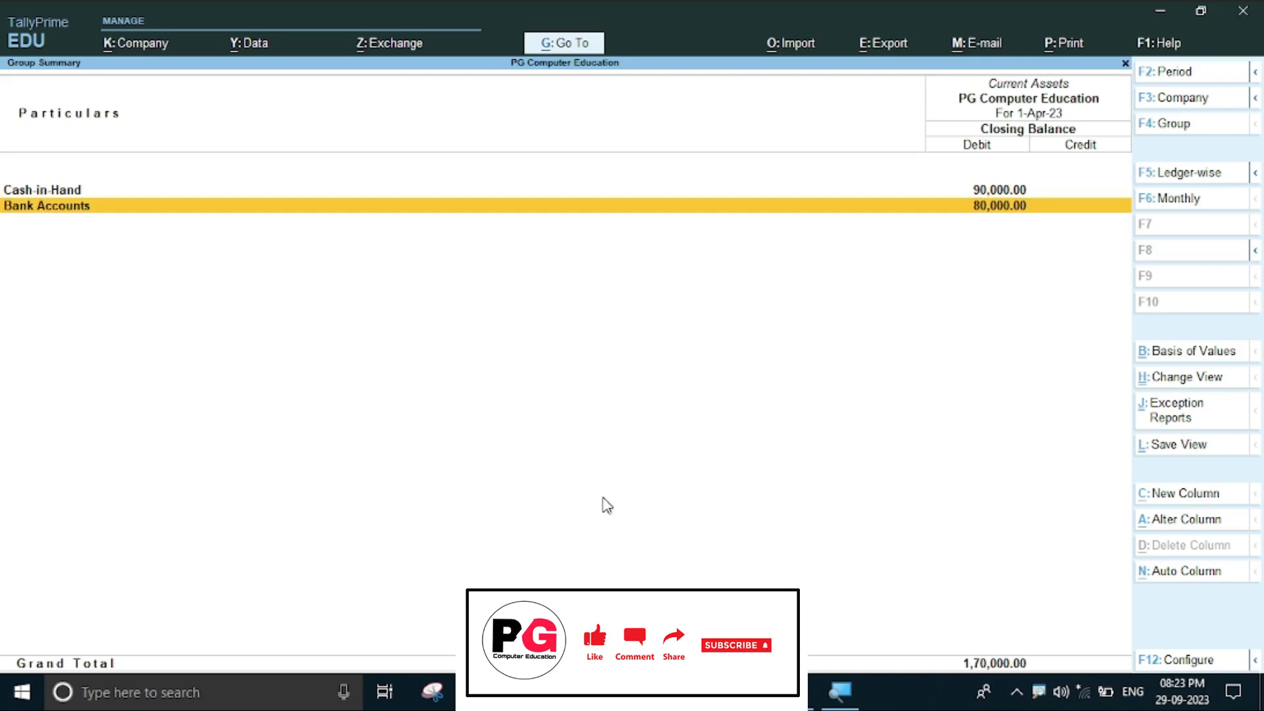
key(Escape)
key(Escape)
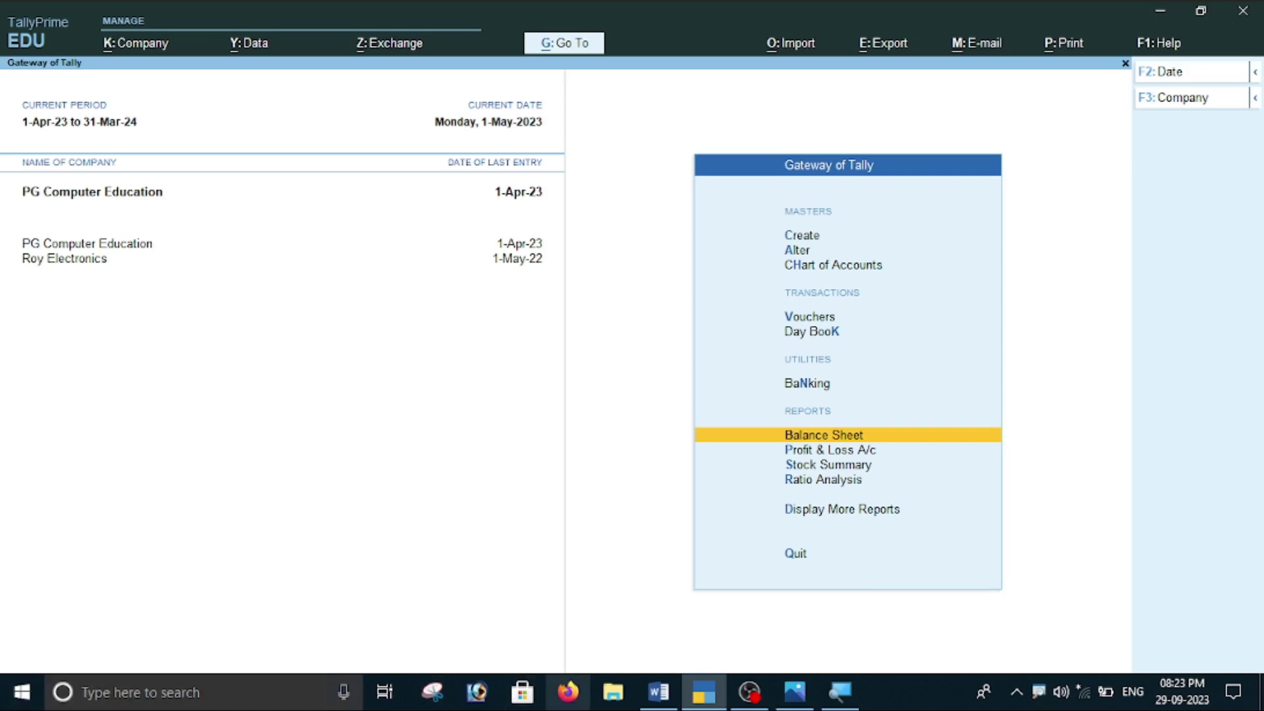
Check the first payment example in the Word document and return to TallyPrime.
click(658, 692)
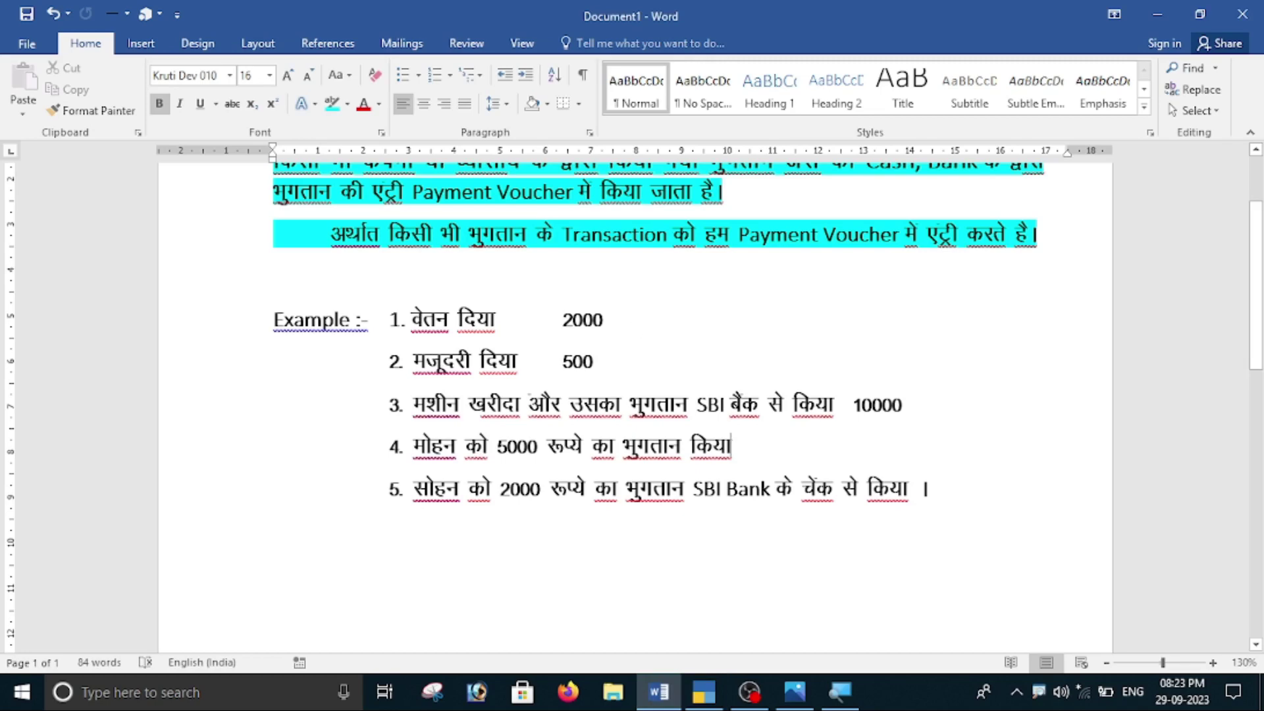
scroll(636, 395, up, 2)
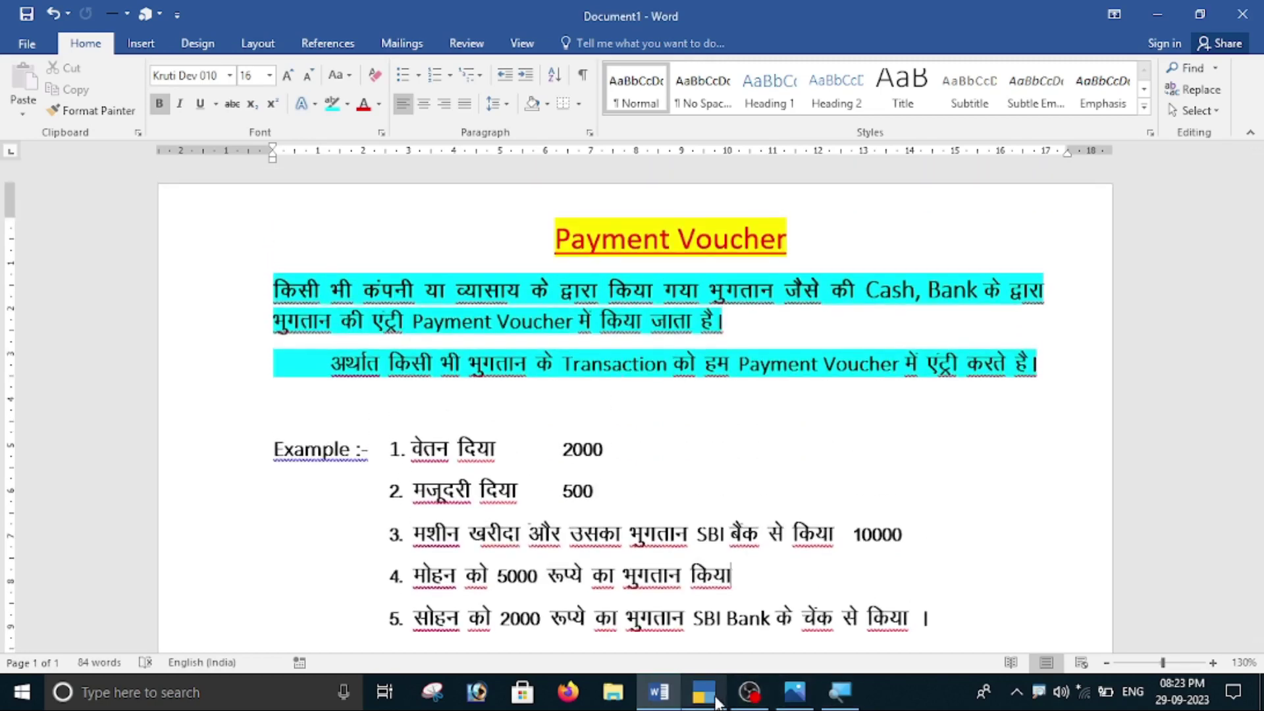
click(716, 702)
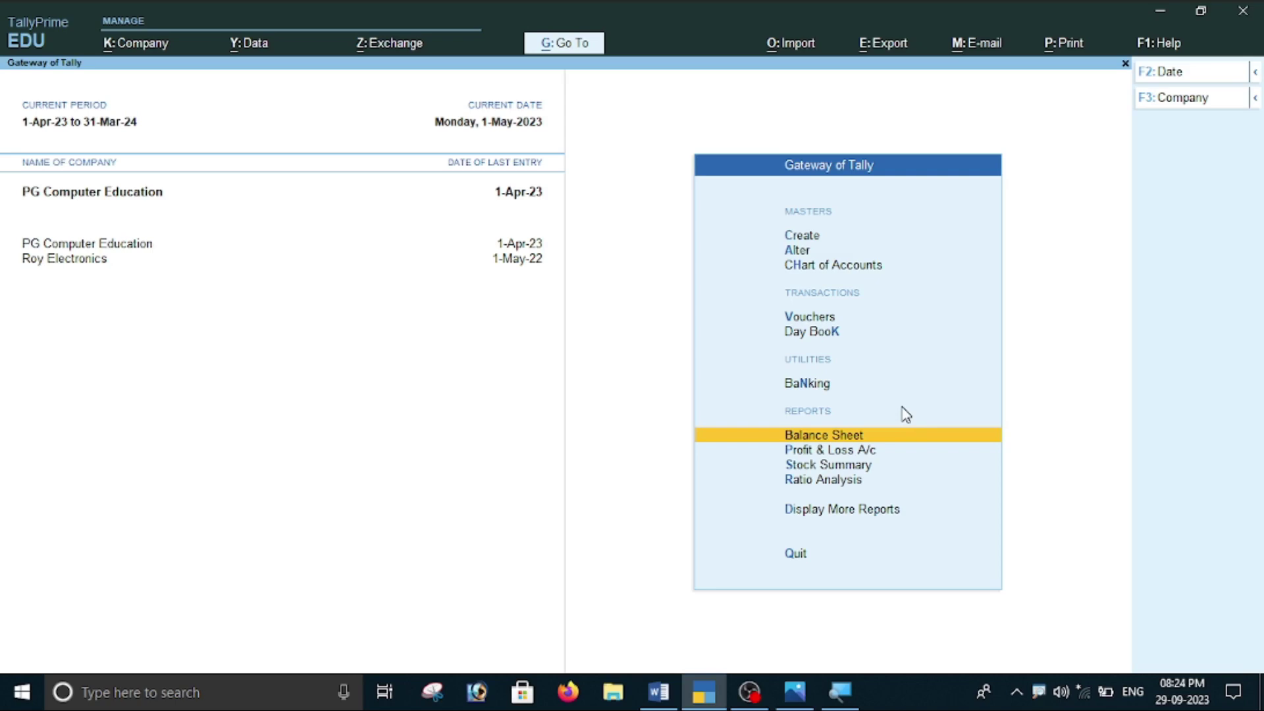
Start a new ledger master and name it Salary.
key(Up)
key(Up)
key(Up)
key(Up)
key(Up)
key(Up)
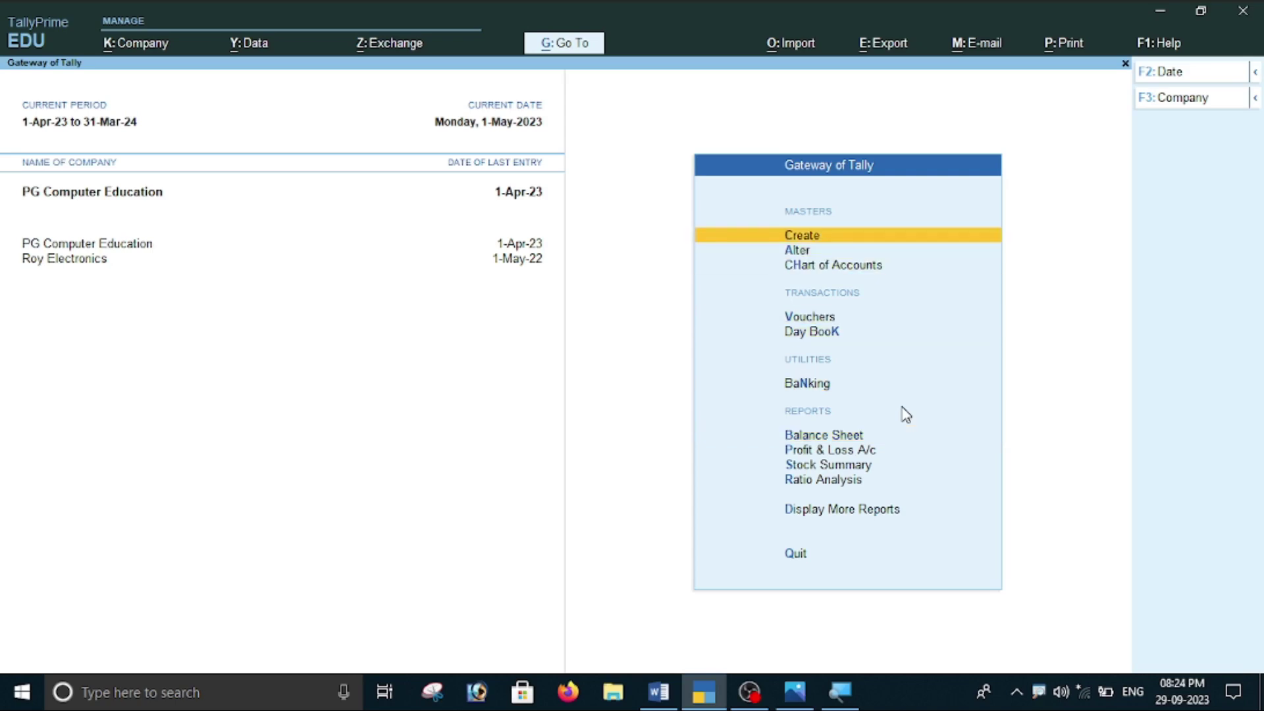
key(Return)
key(Down)
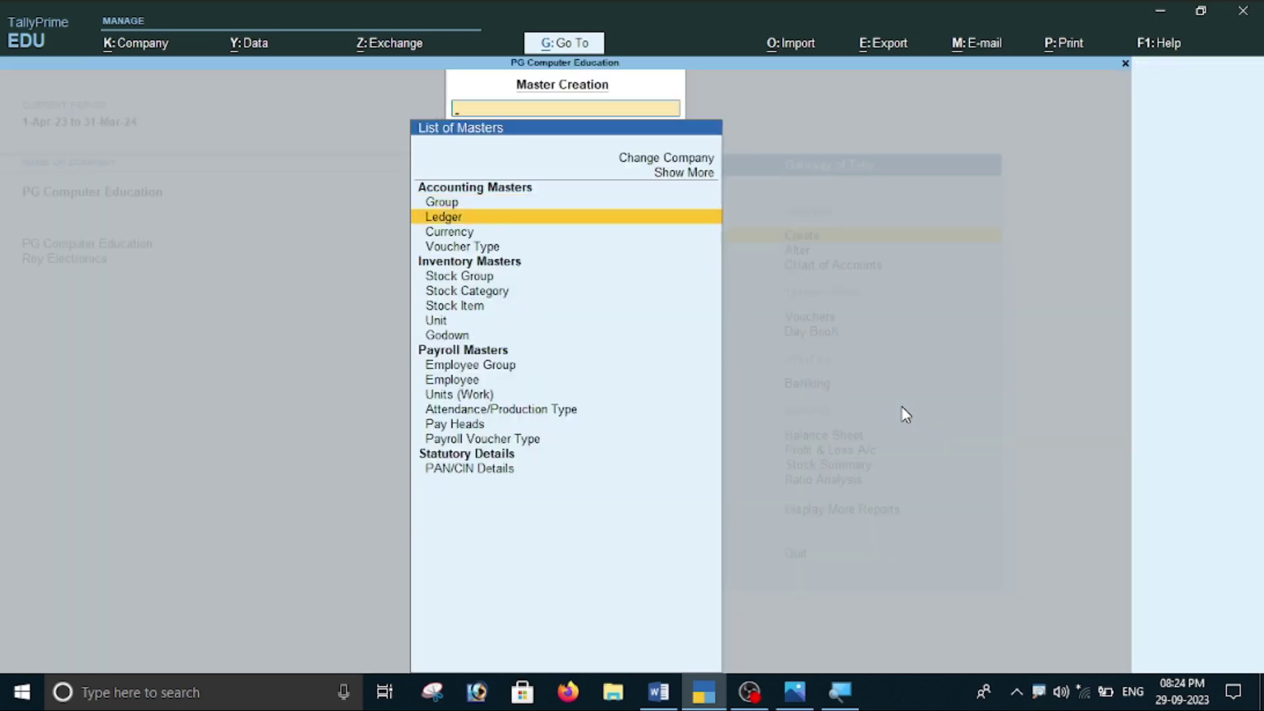
key(Return)
text(Salary)
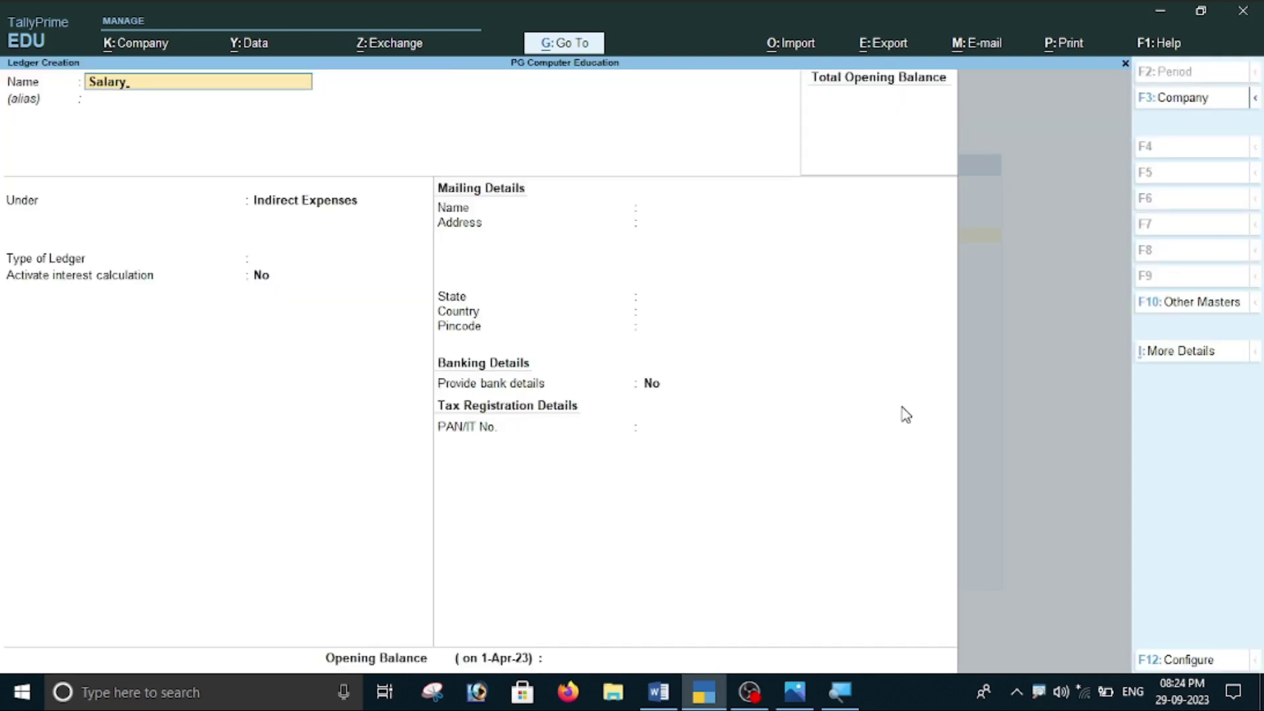
Place the Salary ledger under Indirect Expenses with ledger type Not Applicable, save it, and return to the Gateway of Tally.
key(Return)
key(Return)
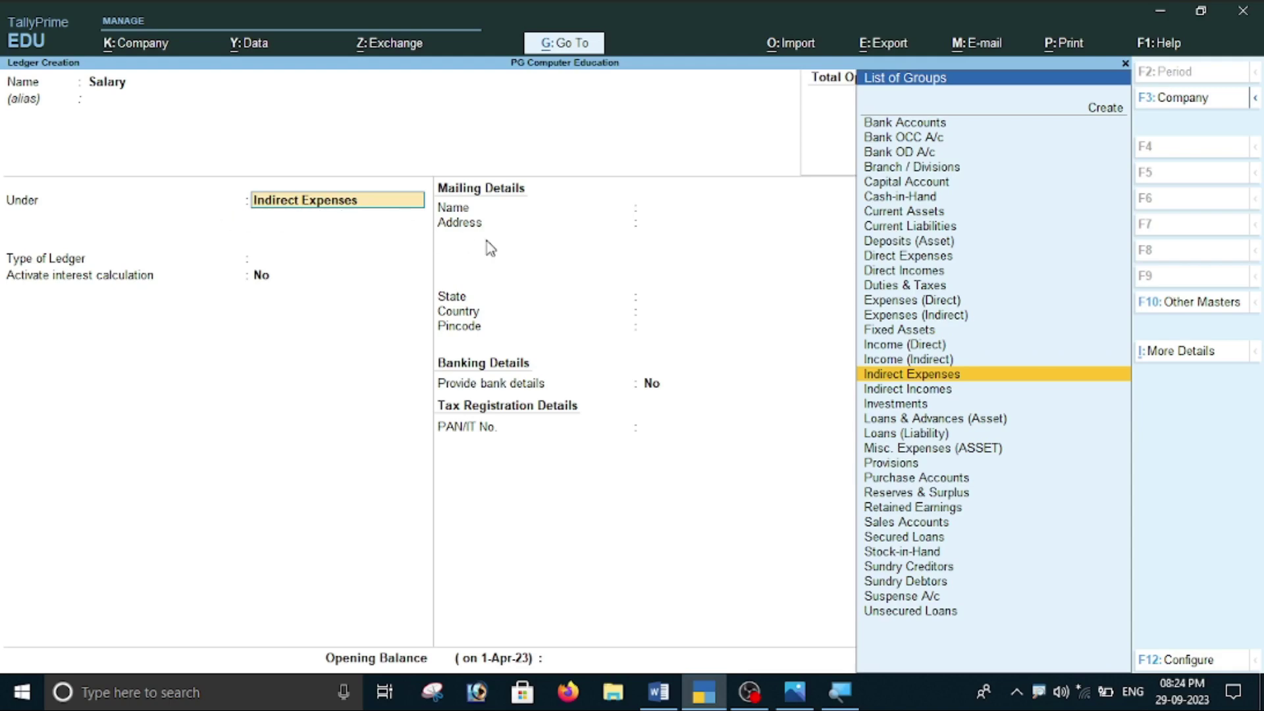
key(Return)
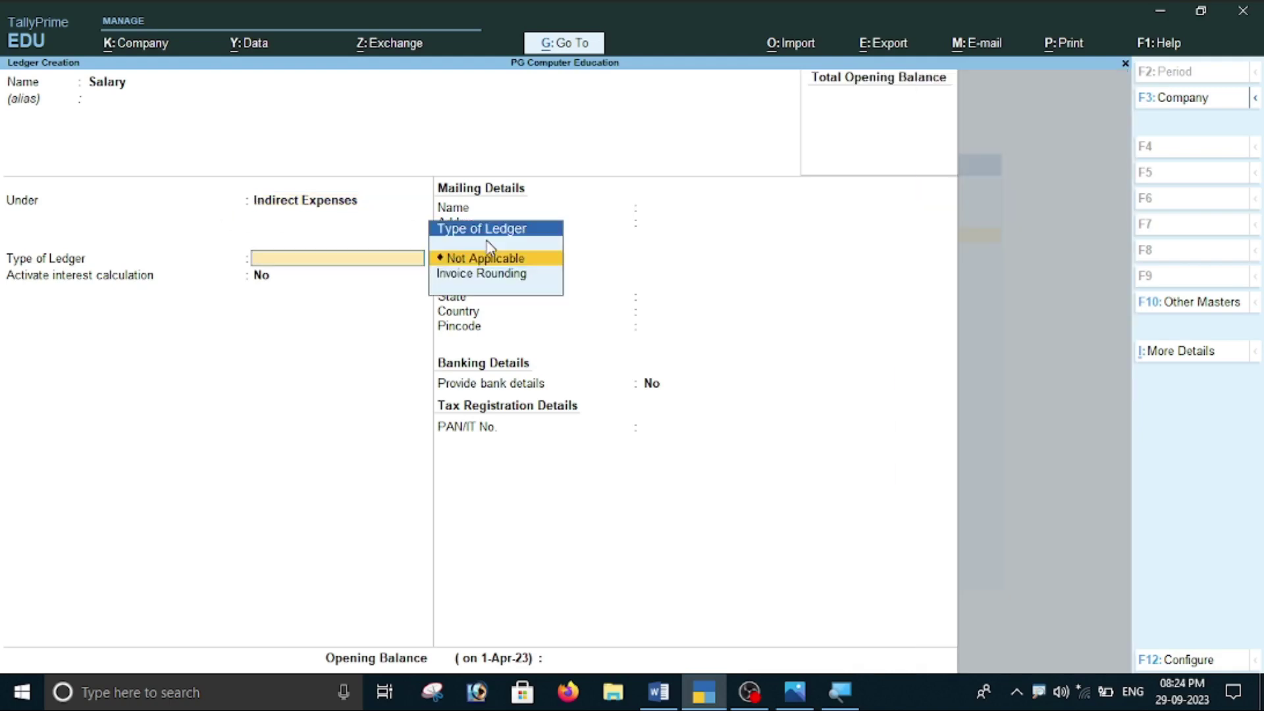
key(Return)
key(Return)
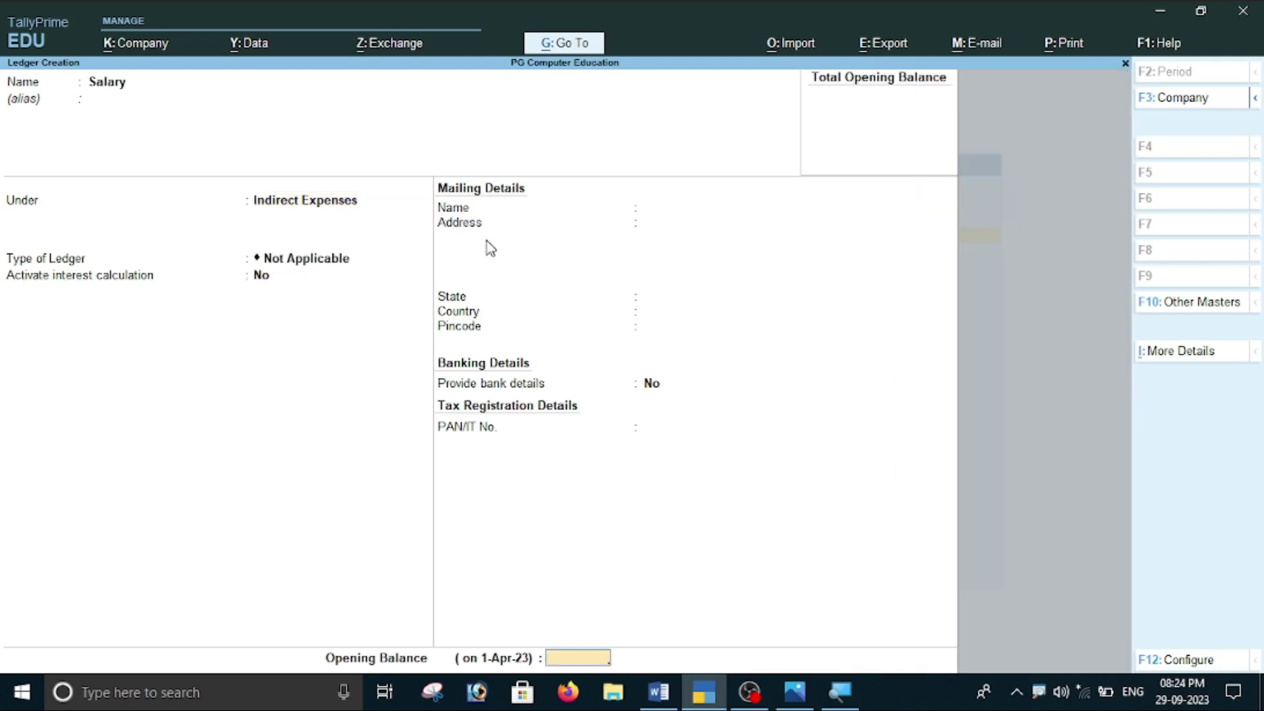
key(Return)
key(Return)
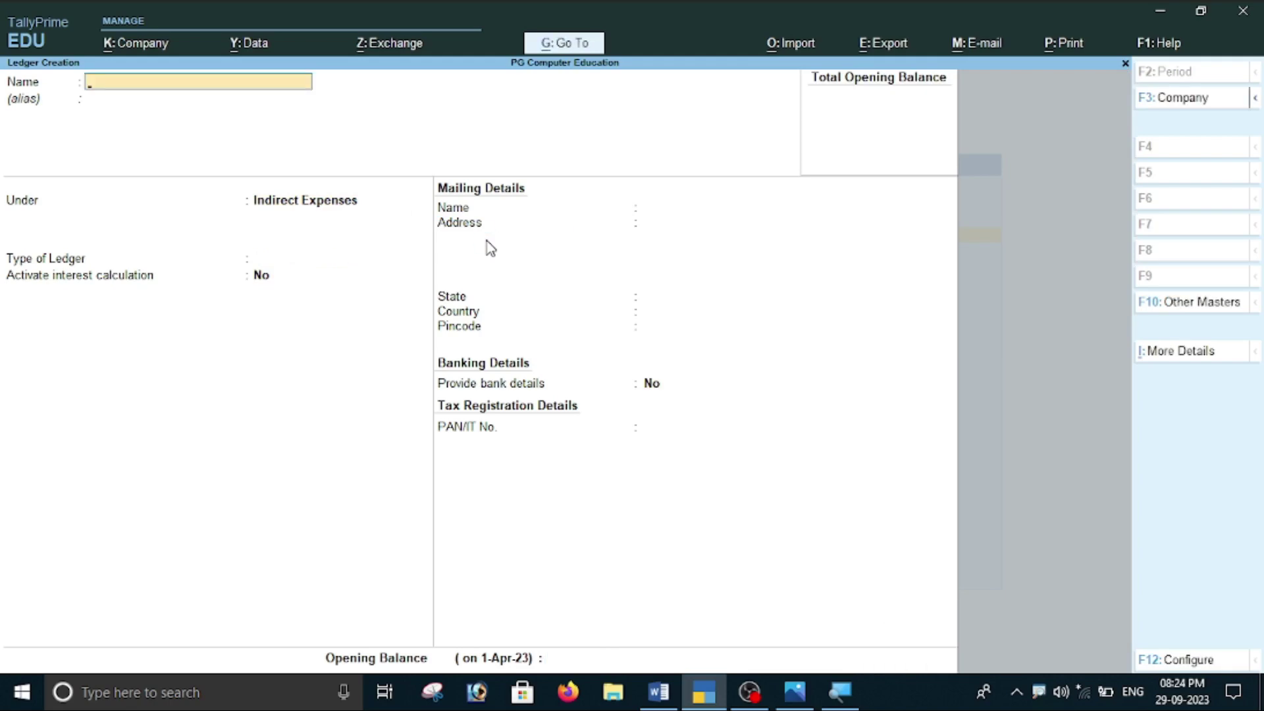
key(Escape)
key(Escape)
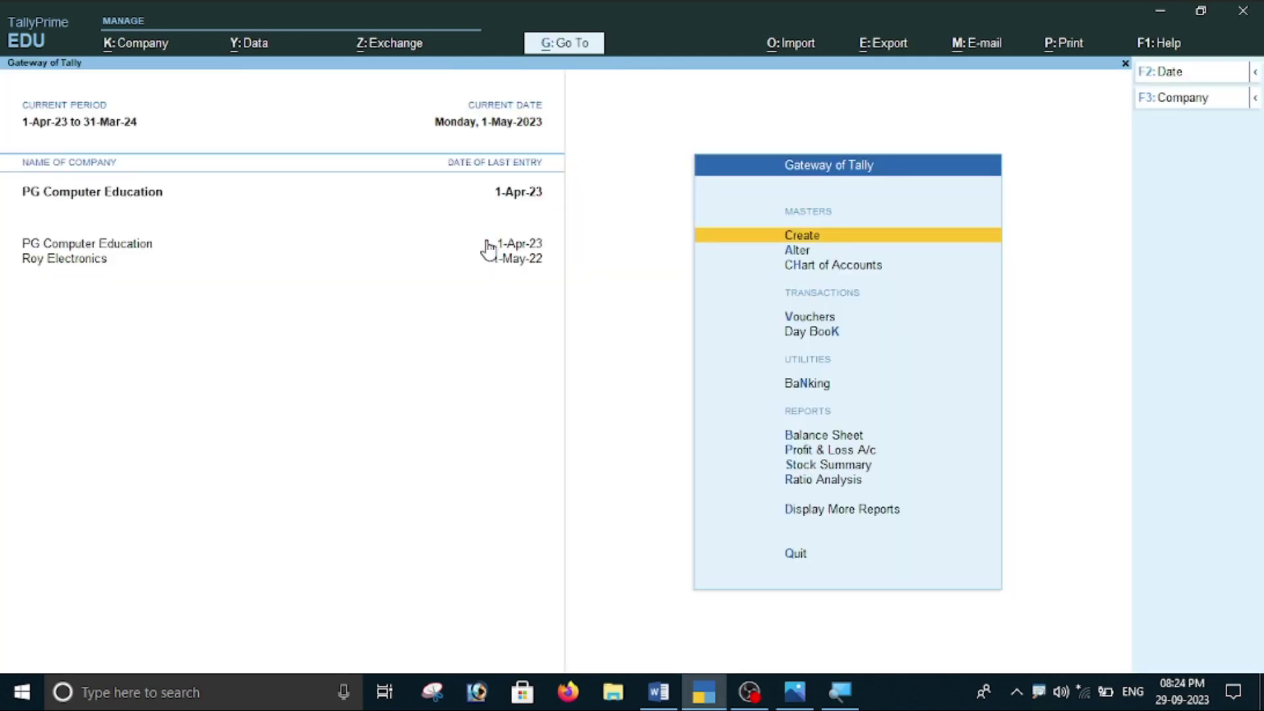
Open a new payment voucher and consult the debit and credit rules in the Photos image before returning to TallyPrime.
key(Down)
key(Down)
key(Down)
key(Return)
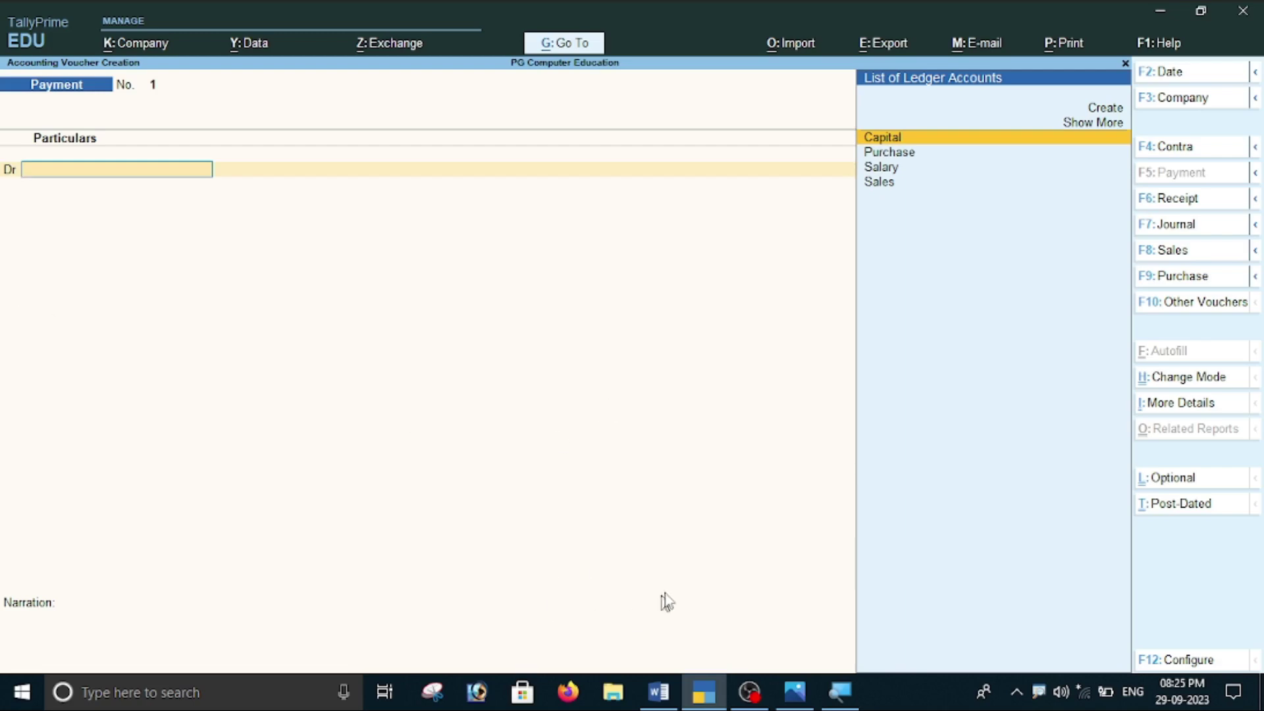
click(792, 697)
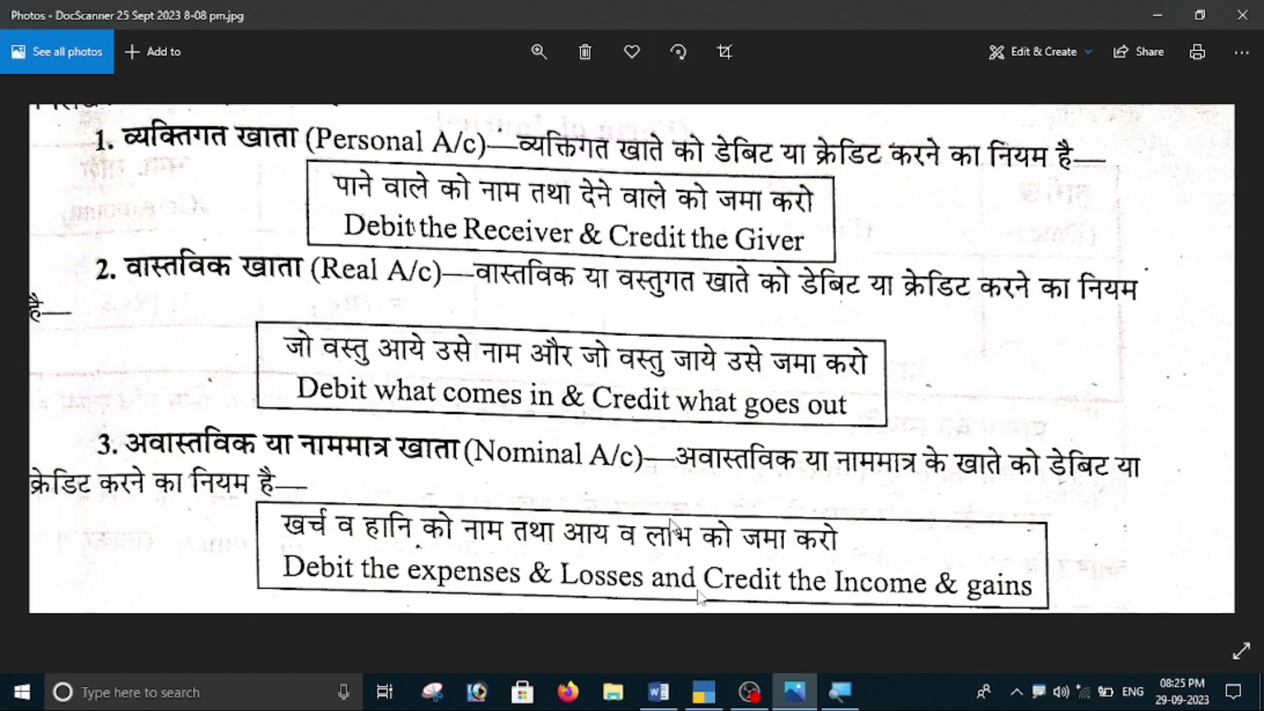
click(704, 693)
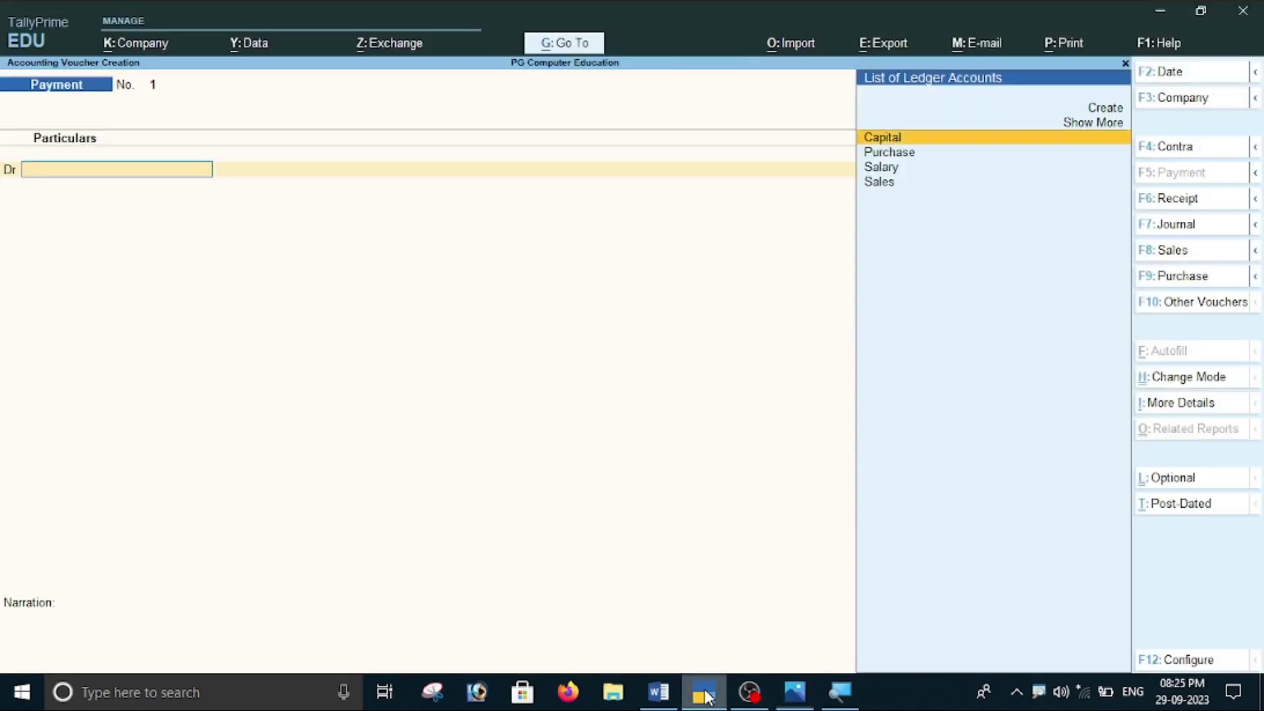
Debit the Salary ledger with 2,000 in the payment voucher.
key(Down)
key(Down)
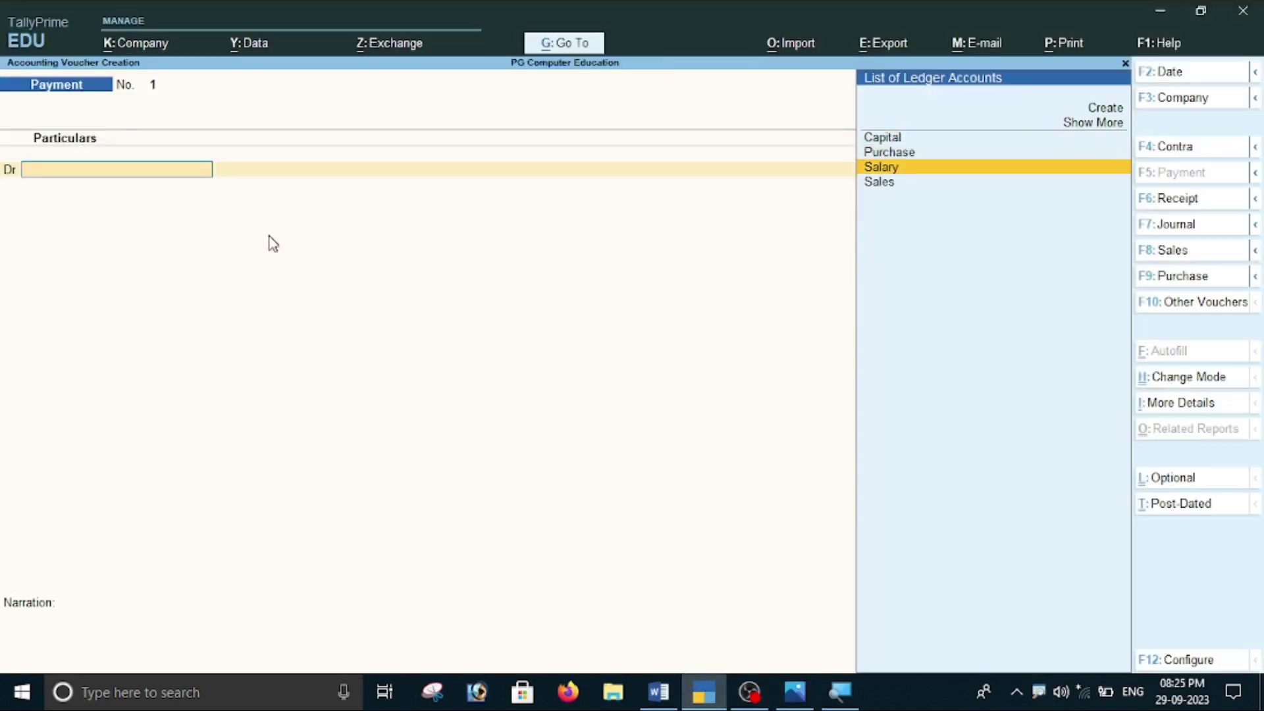
key(Return)
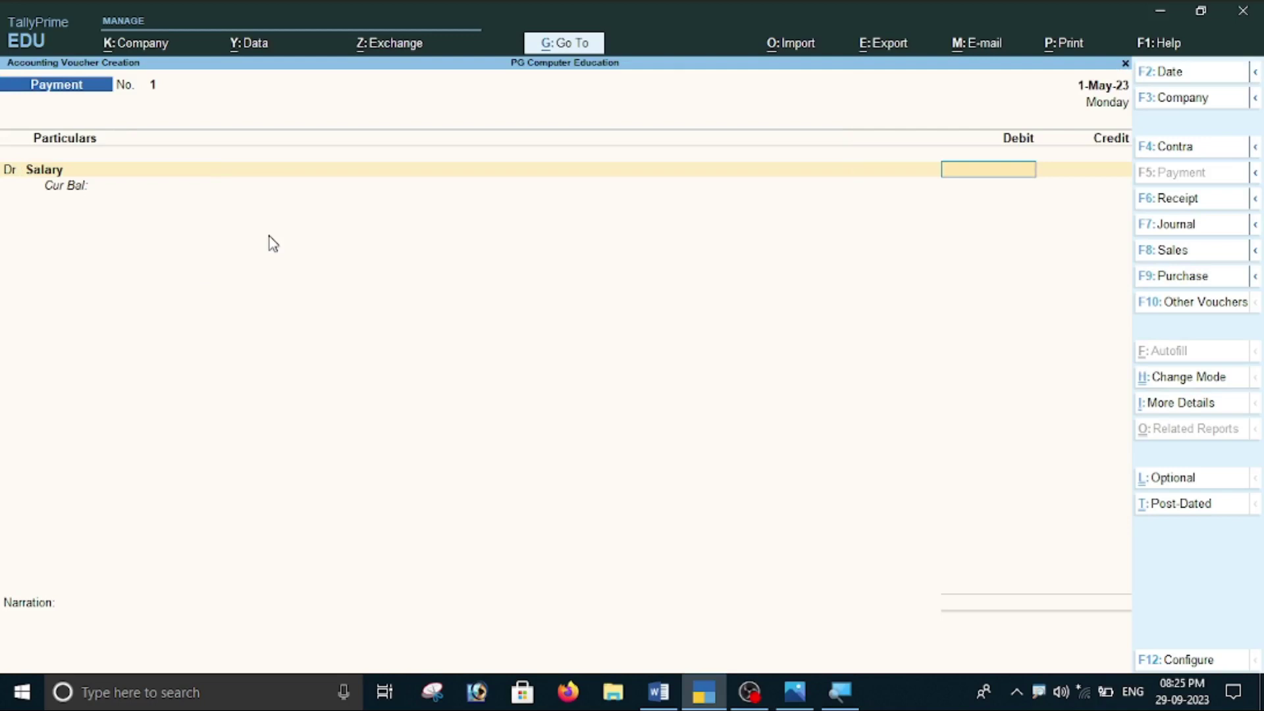
text(2,000)
key(Return)
key(Return)
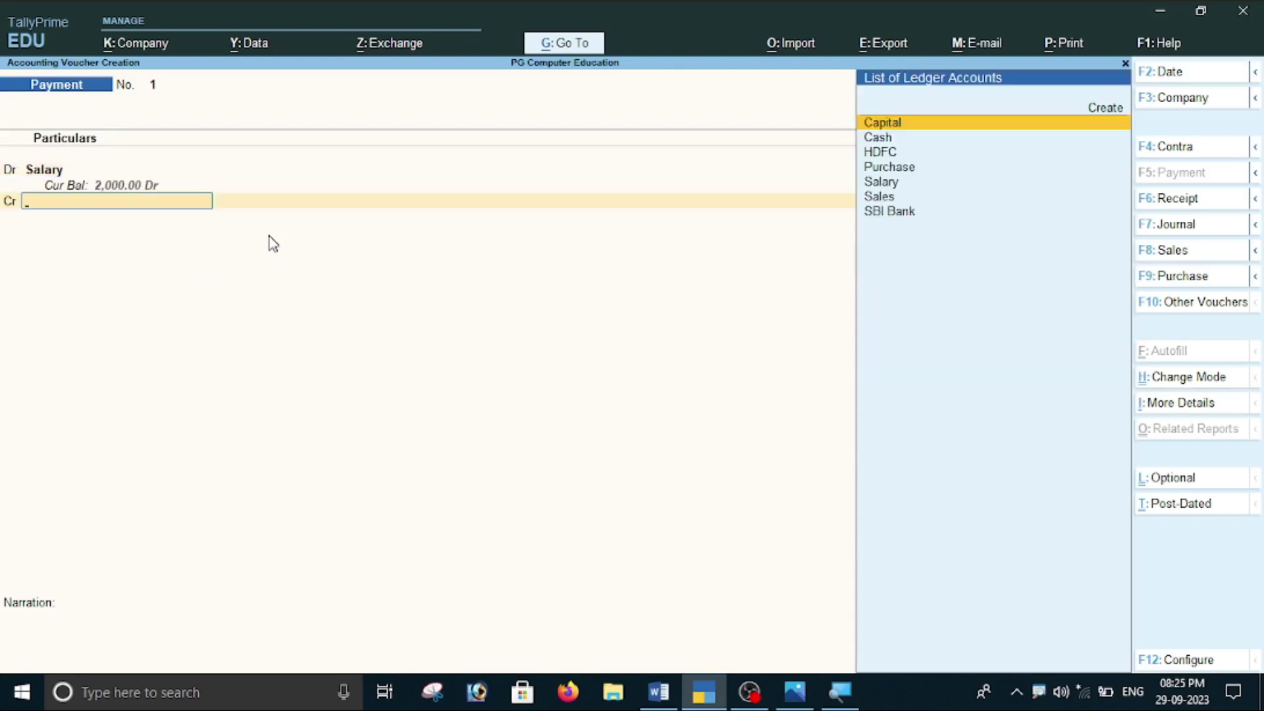
Credit Cash with 2,000, add the narration "salary paid", and save the payment voucher.
key(Down)
key(Return)
key(Return)
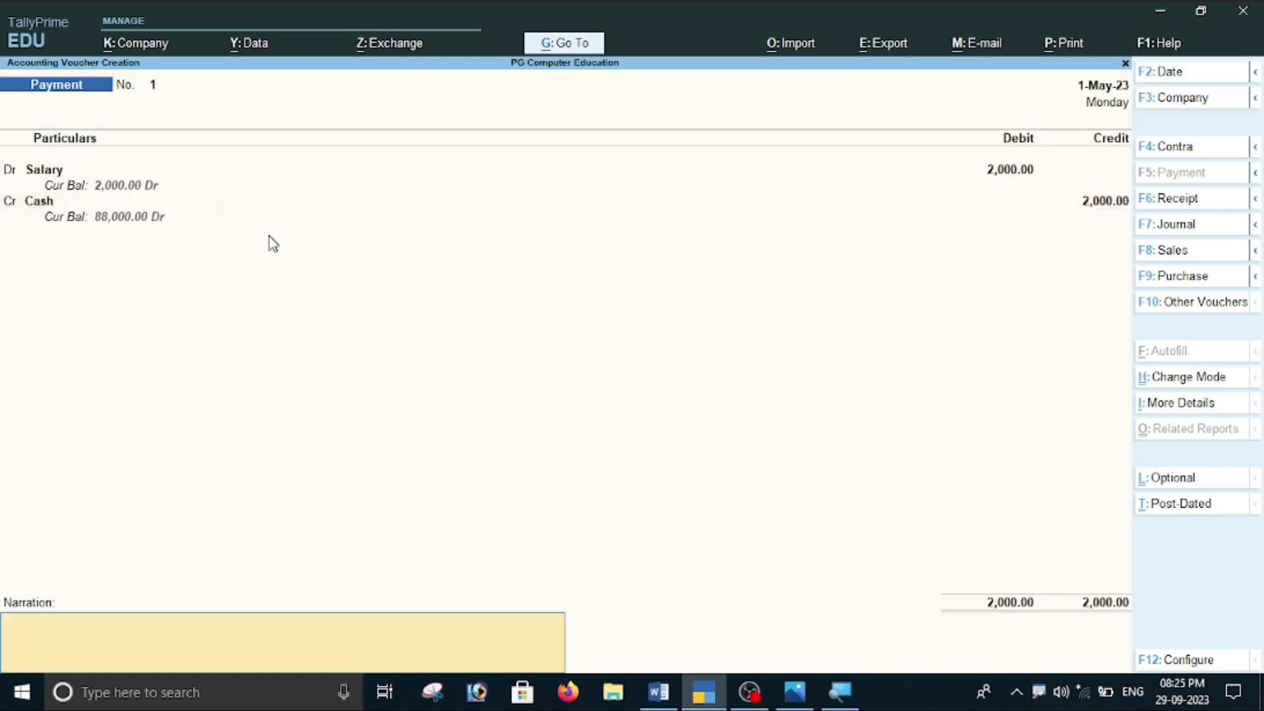
text(salary paid)
key(Return)
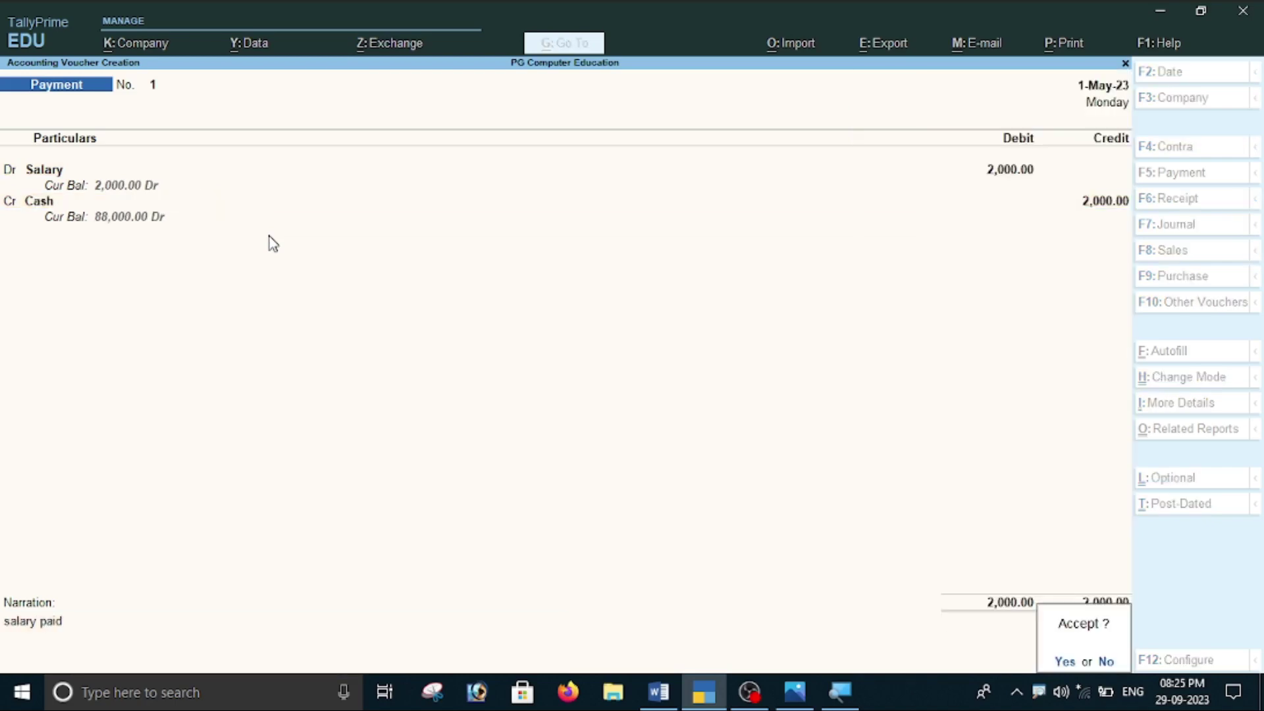
key(Return)
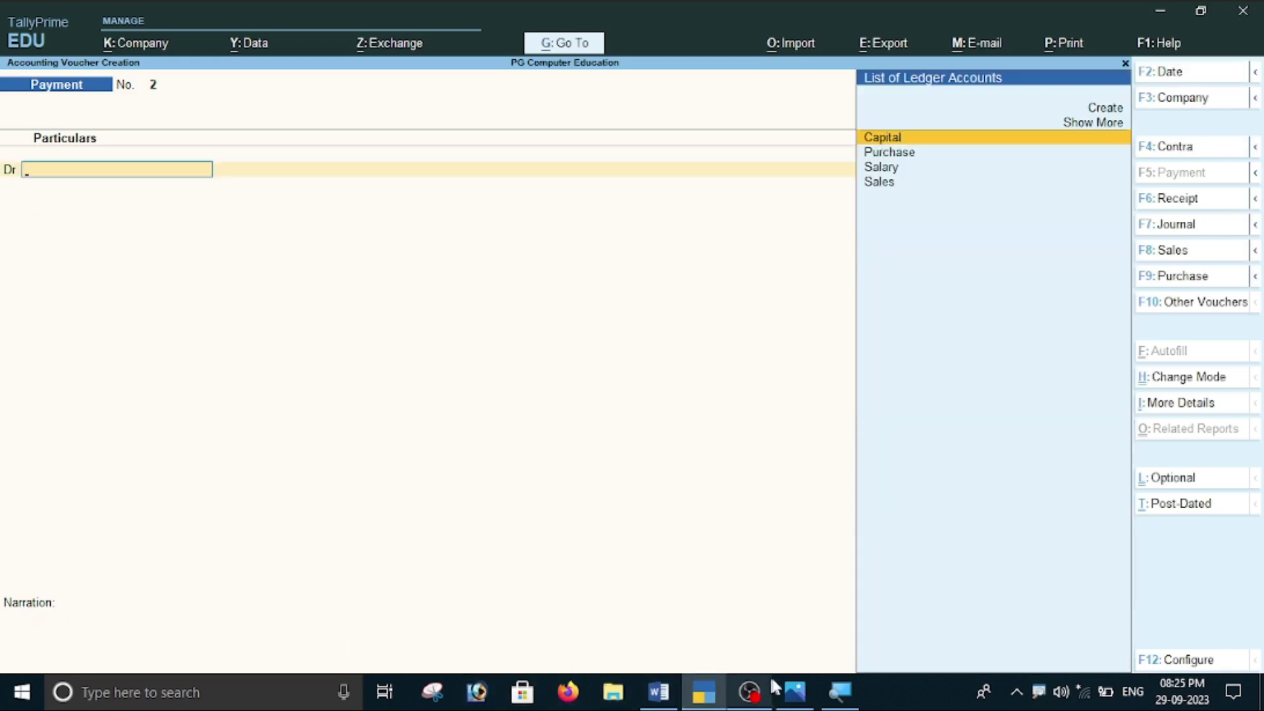
Check the second payment example, the 500 wages payment, in the Word document and return to TallyPrime.
click(658, 691)
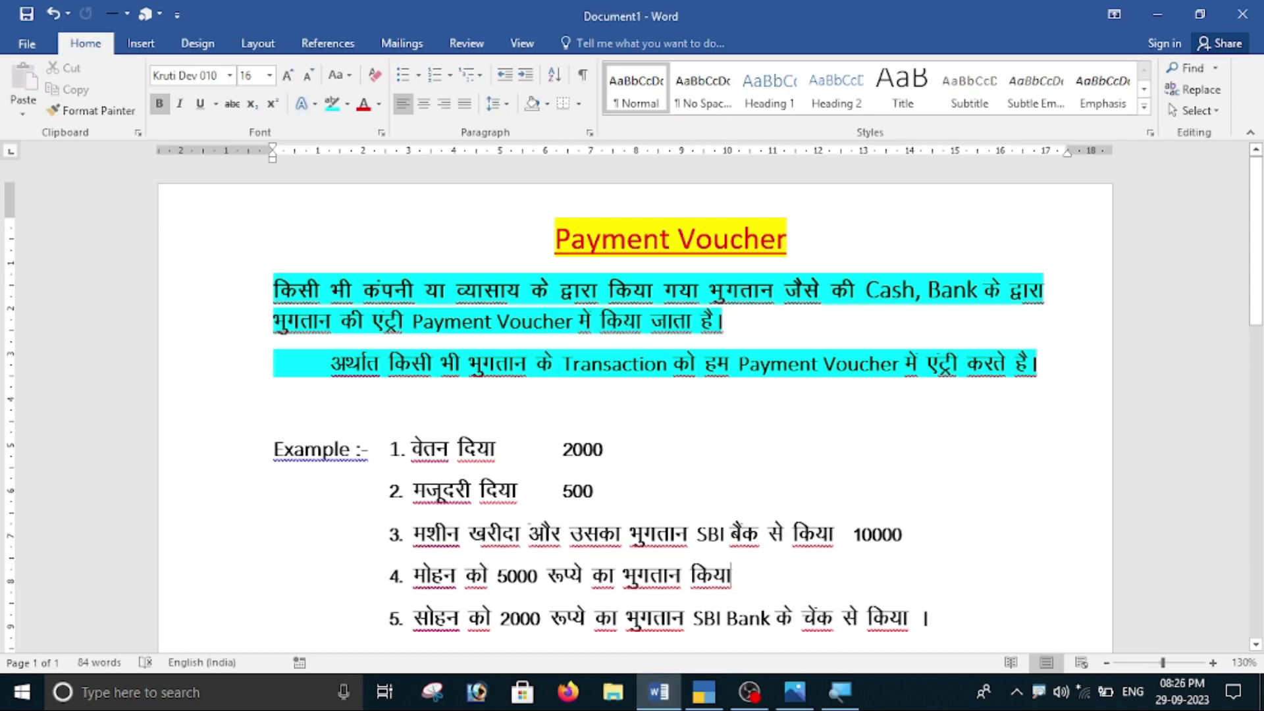
scroll(635, 395, down, 3)
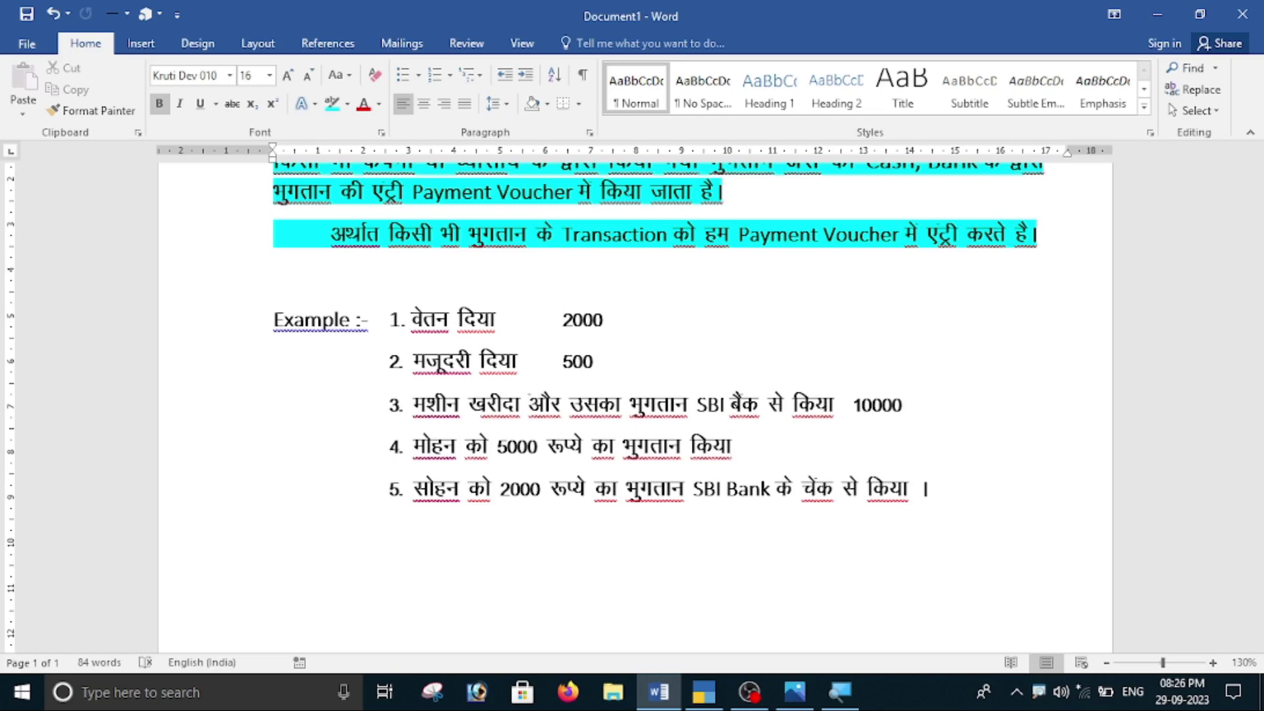
click(704, 691)
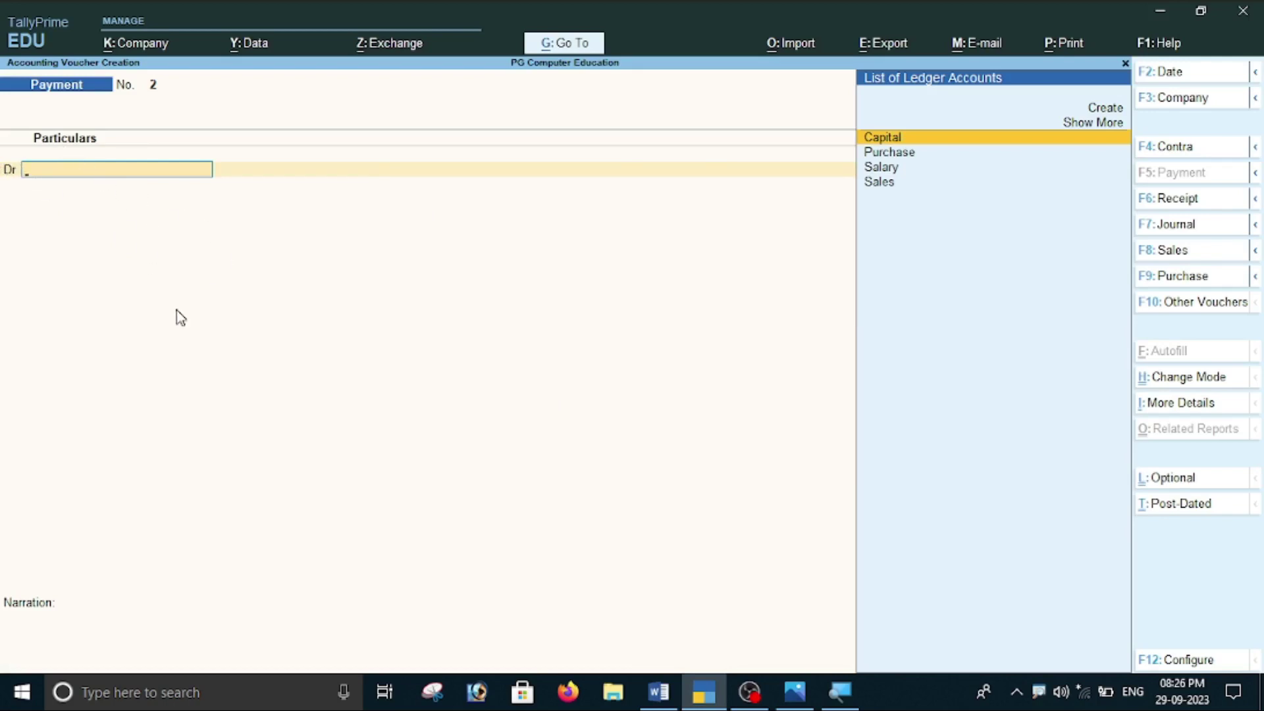
Create a Wages ledger under Indirect Expenses from within the payment voucher and use it as the debit account.
key(alt+c)
text(Wages)
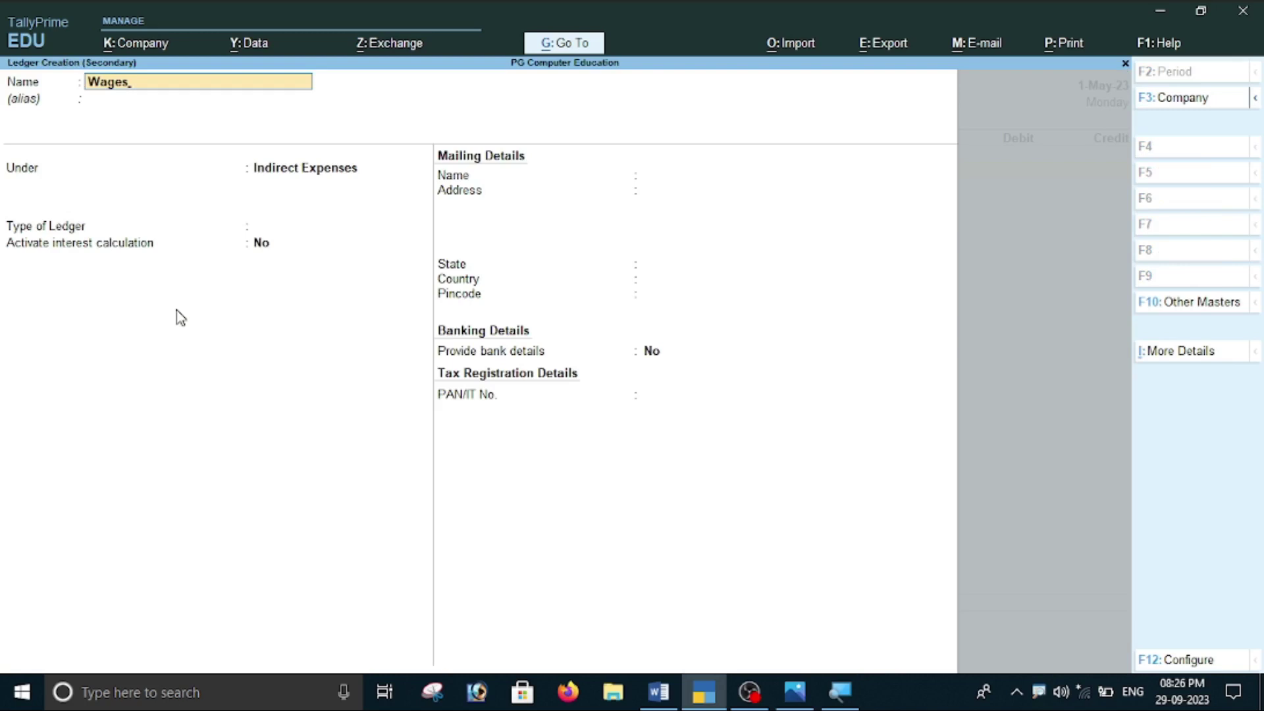
key(Return)
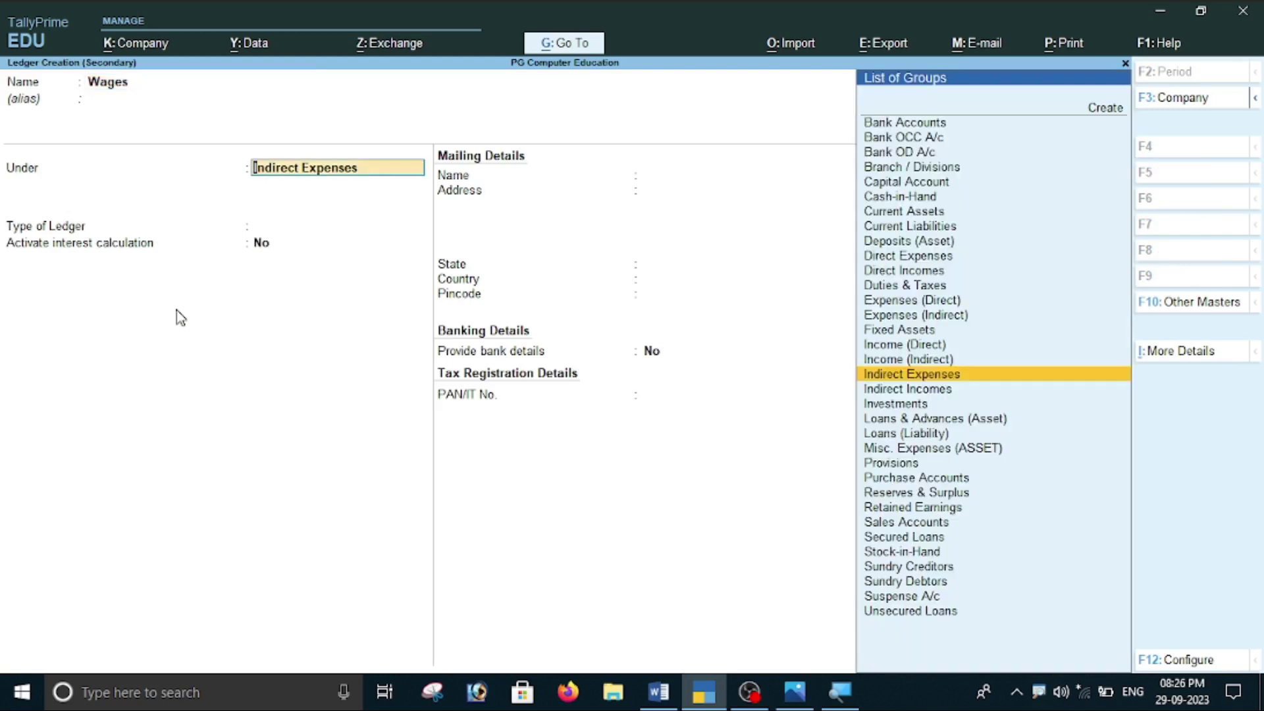
key(Return)
key(Return)
key(Return)
key(Return)
key(Return)
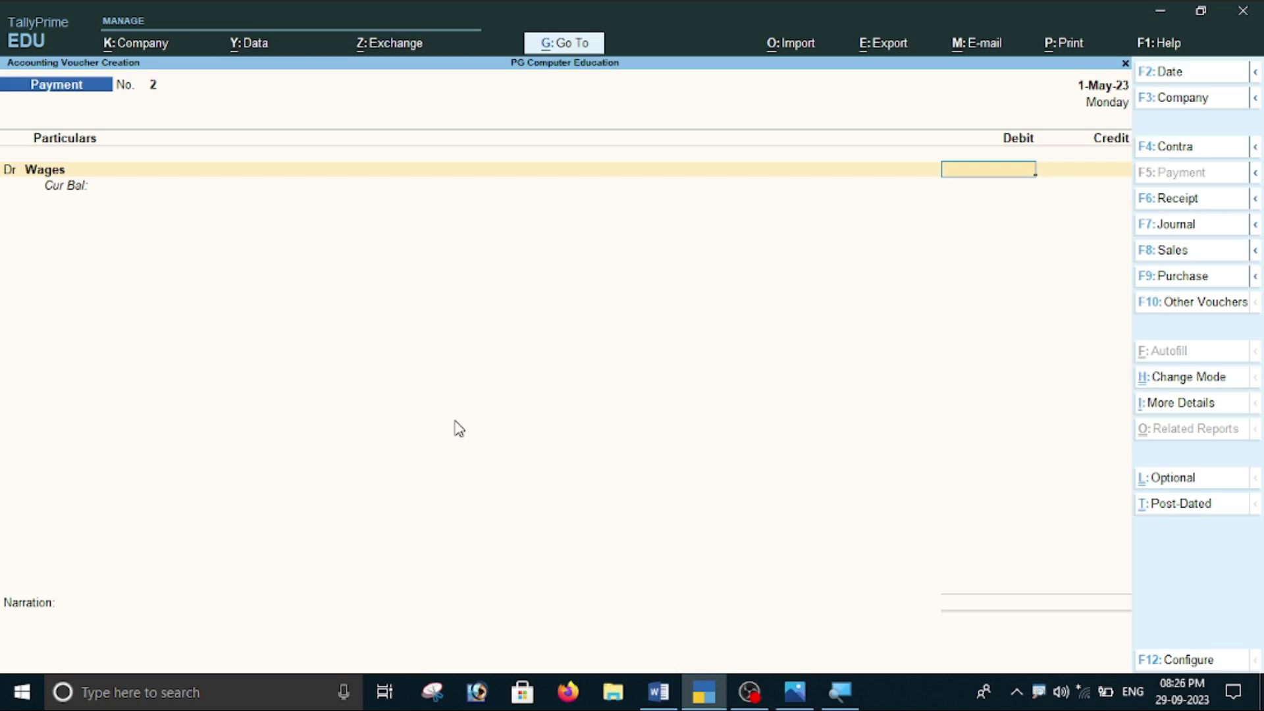
Debit Wages with 500 as given in the Word example, credit Cash with 500, and save the payment voucher without a narration.
click(653, 699)
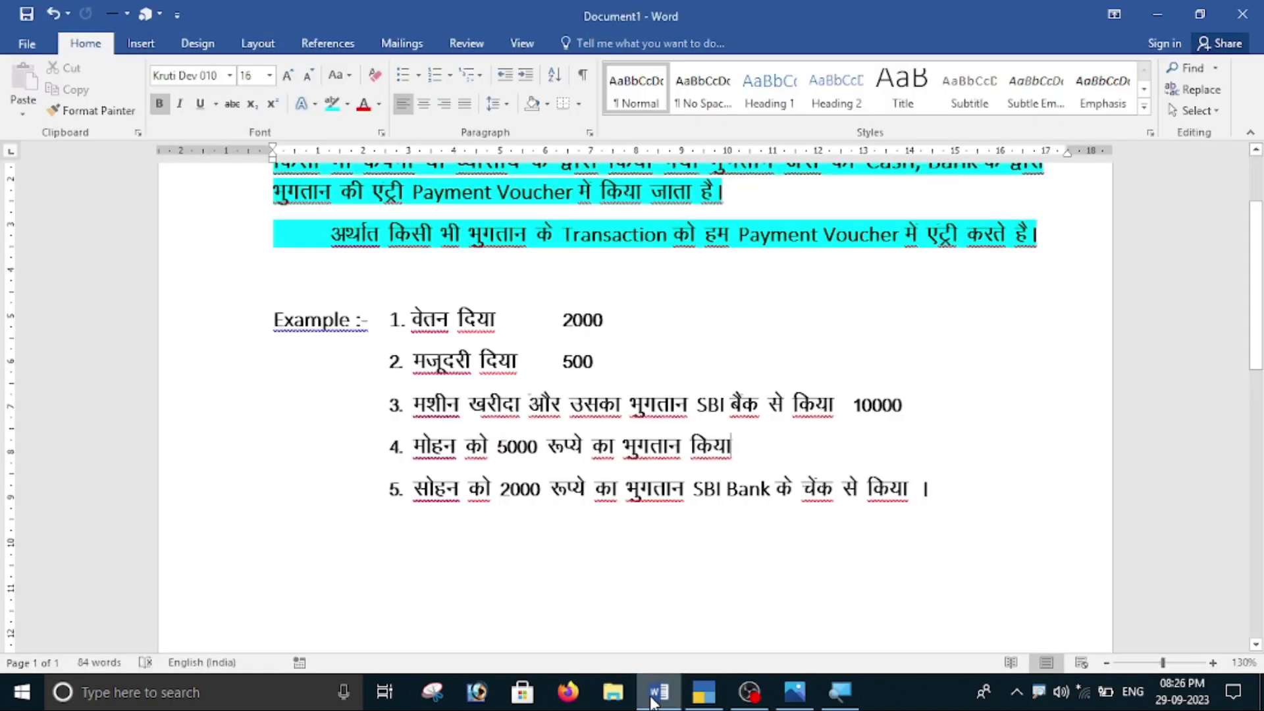
click(653, 699)
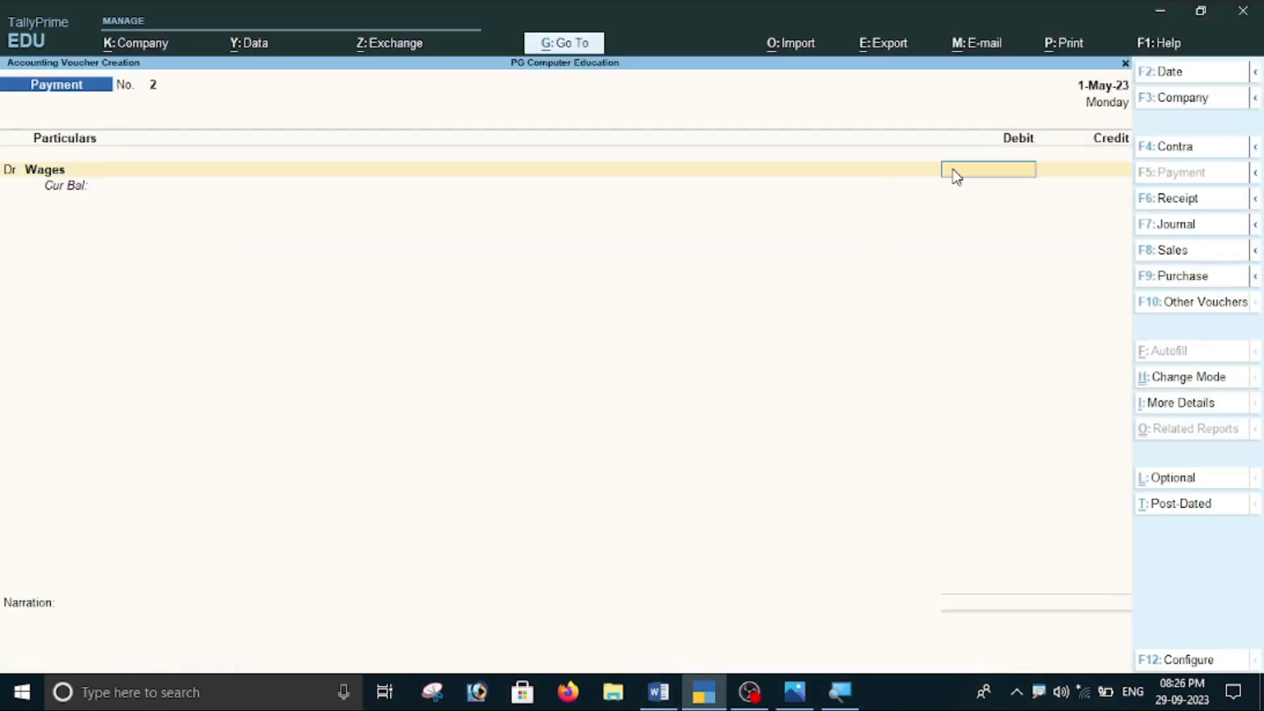
text(500)
key(Return)
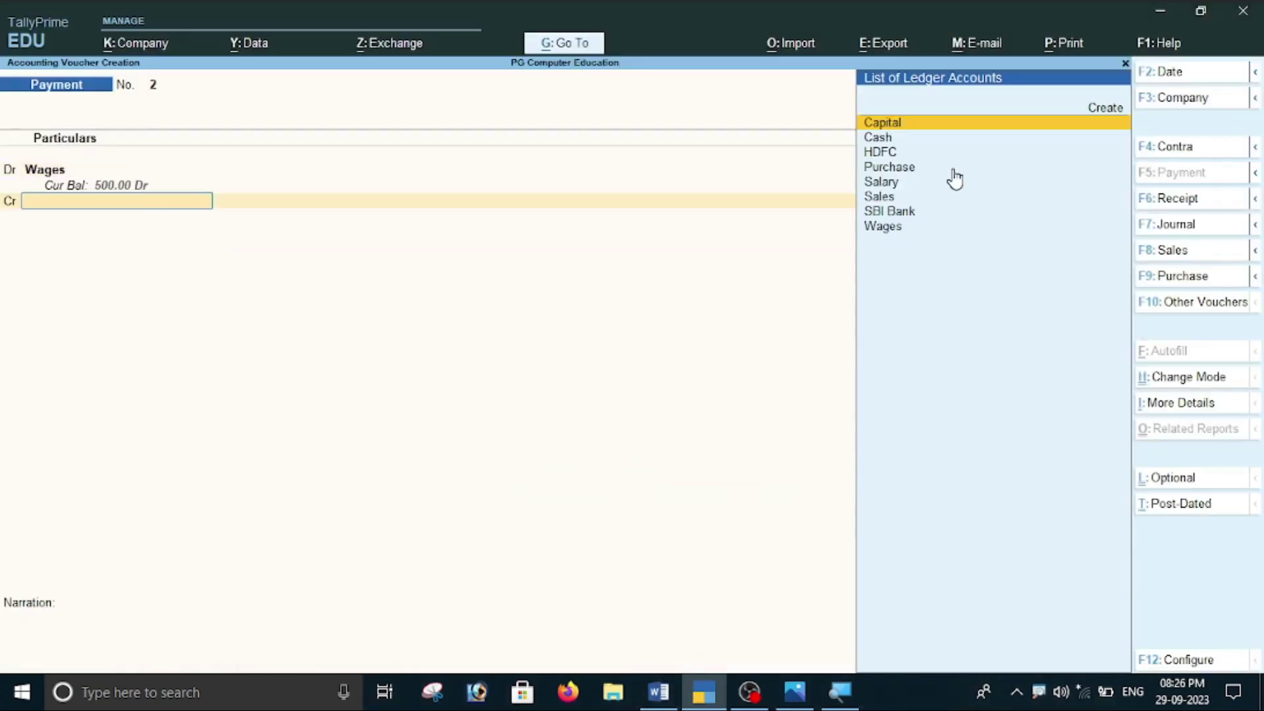
key(Down)
key(Return)
key(Return)
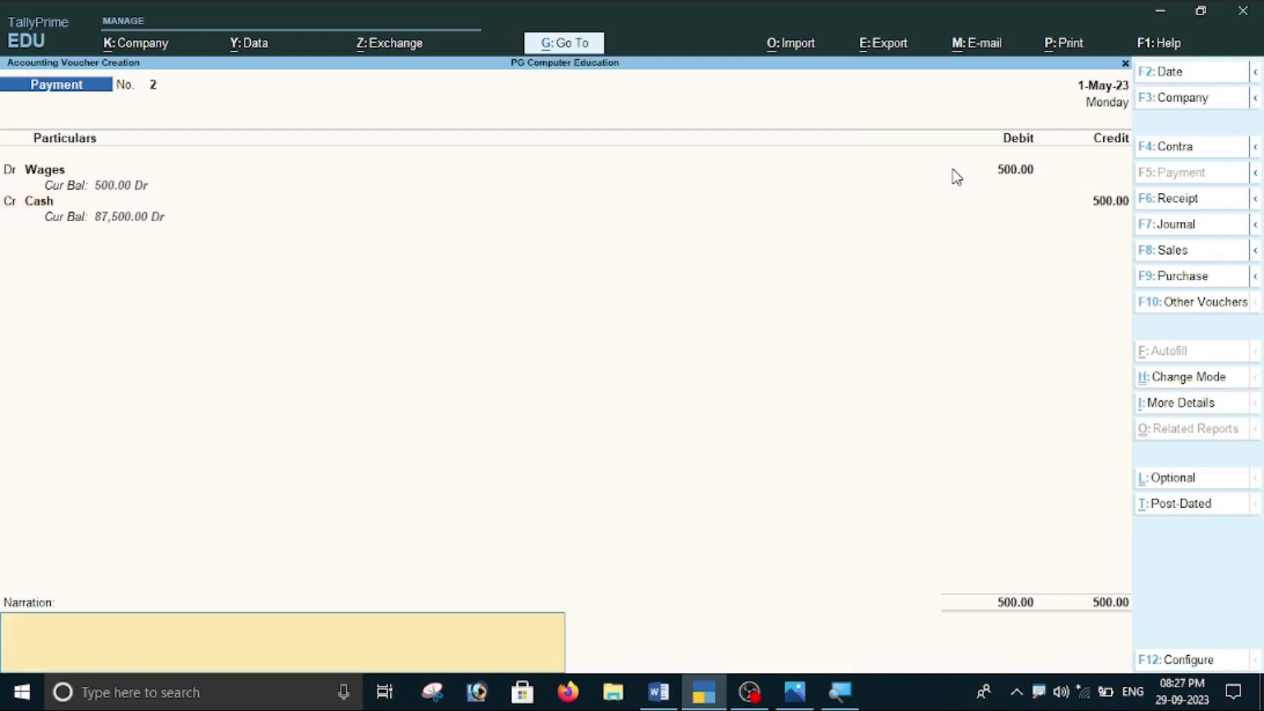
key(Return)
key(Return)
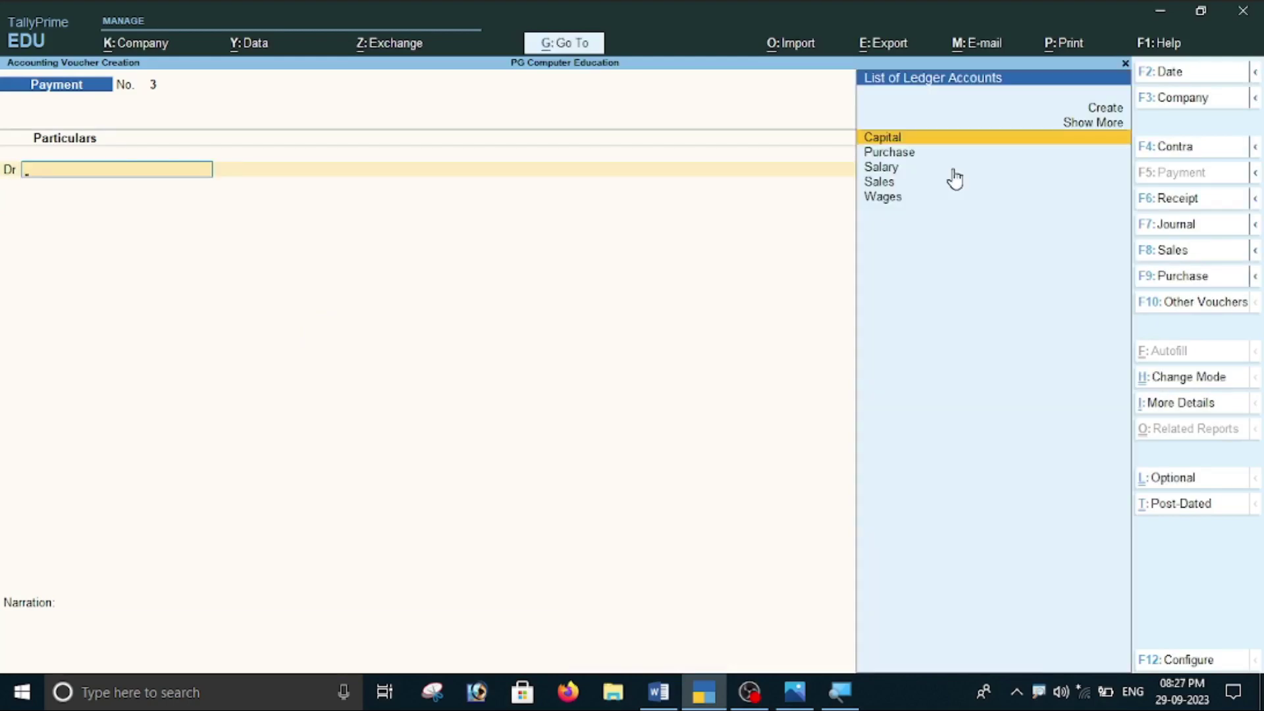
Examine the third payment example, the machine purchase paid through SBI Bank, in the Word document and return to TallyPrime.
click(659, 693)
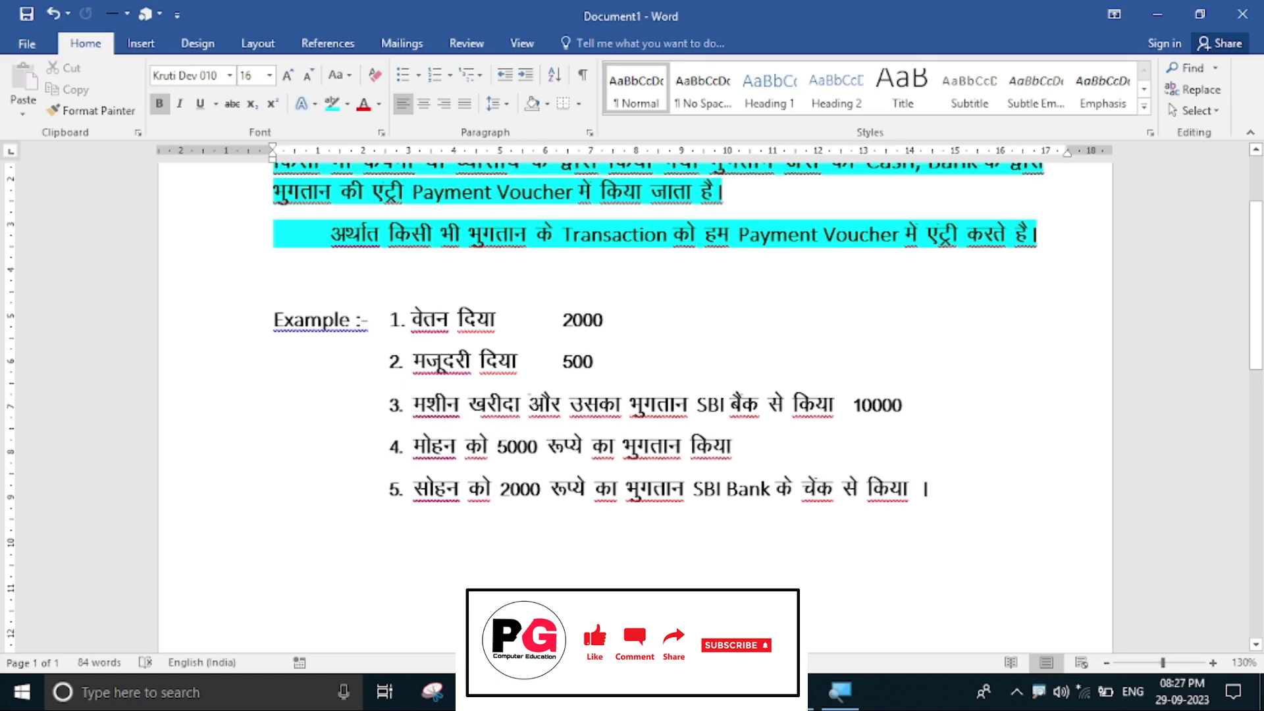
drag(440, 407, 527, 406)
click(411, 406)
drag(410, 407, 526, 406)
click(642, 403)
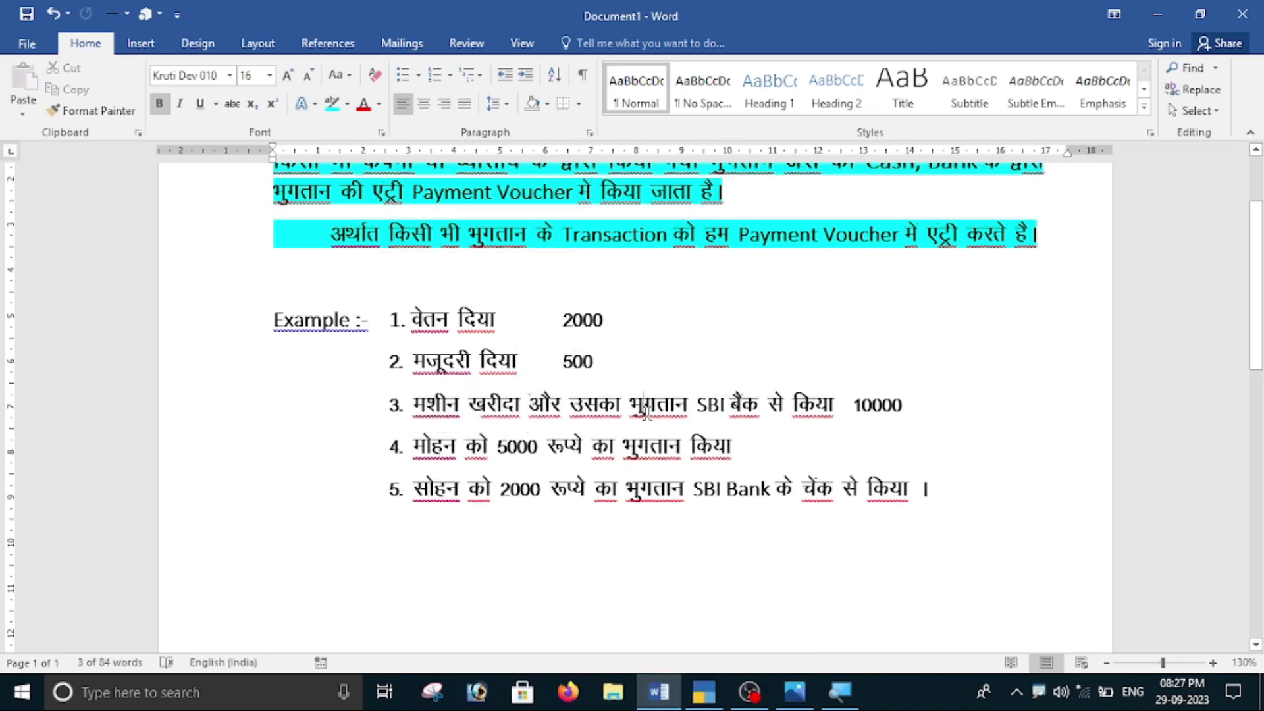
drag(697, 405, 765, 418)
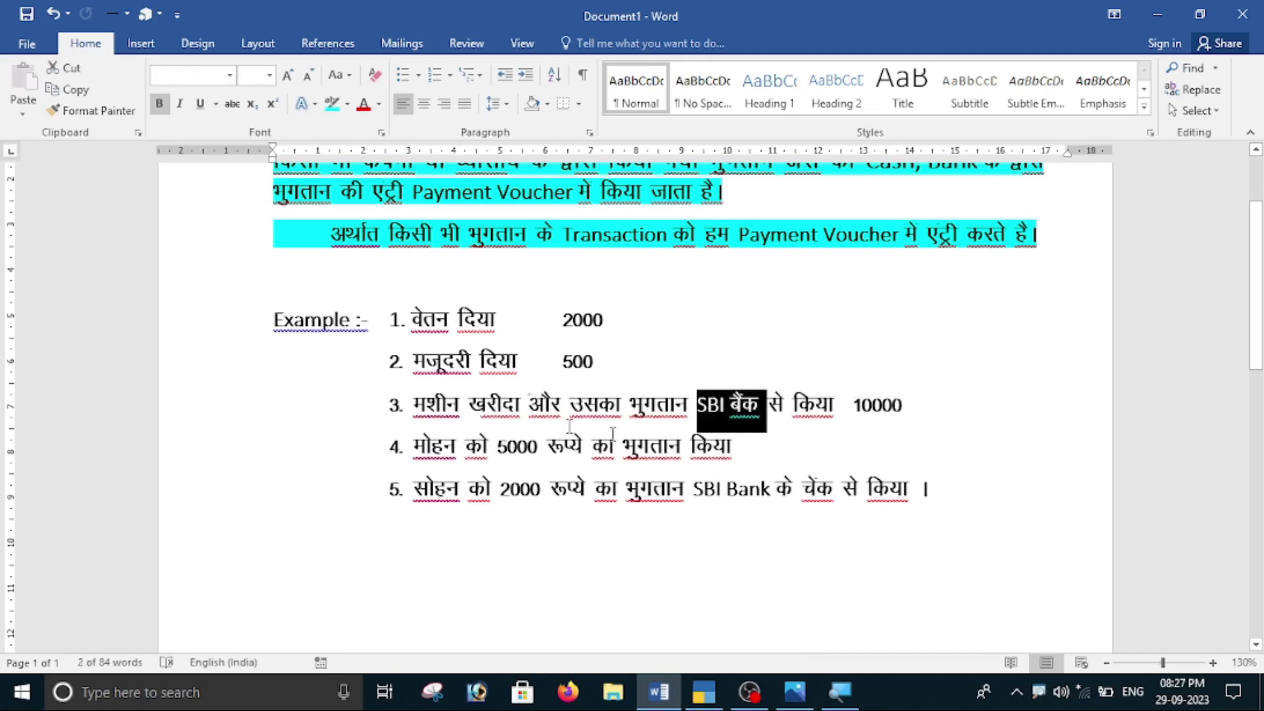
drag(400, 408, 464, 409)
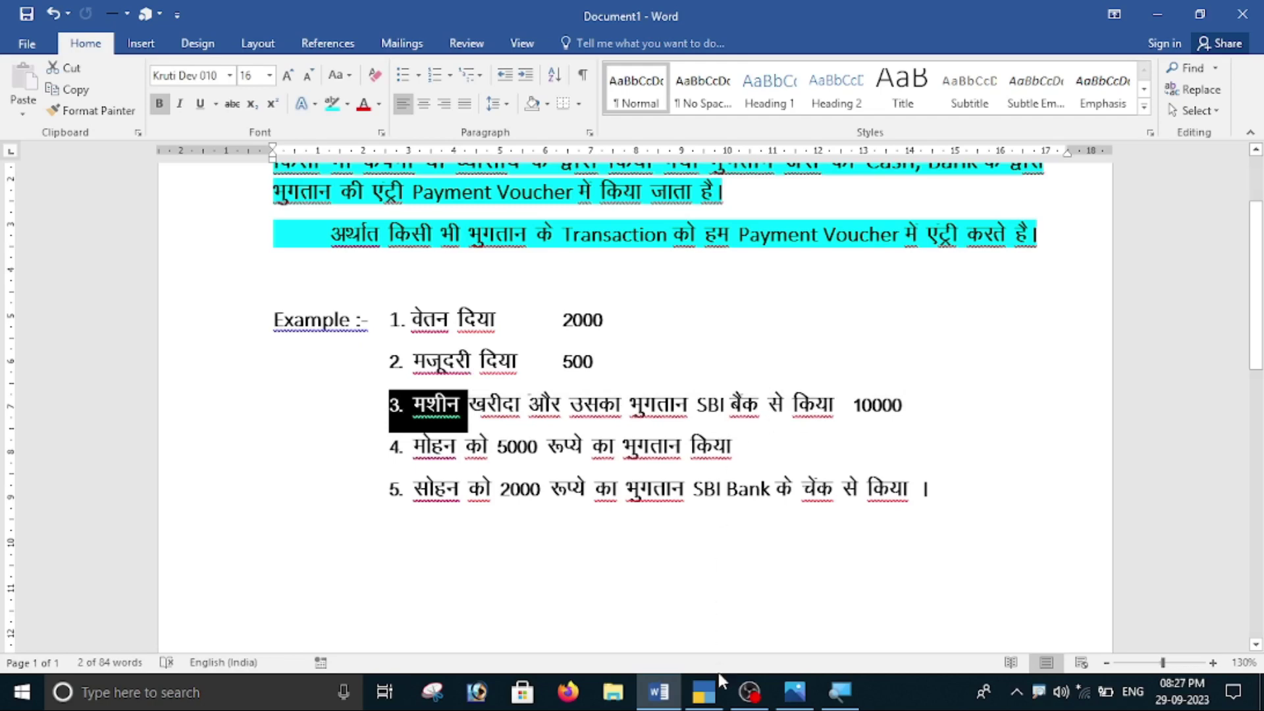
click(704, 692)
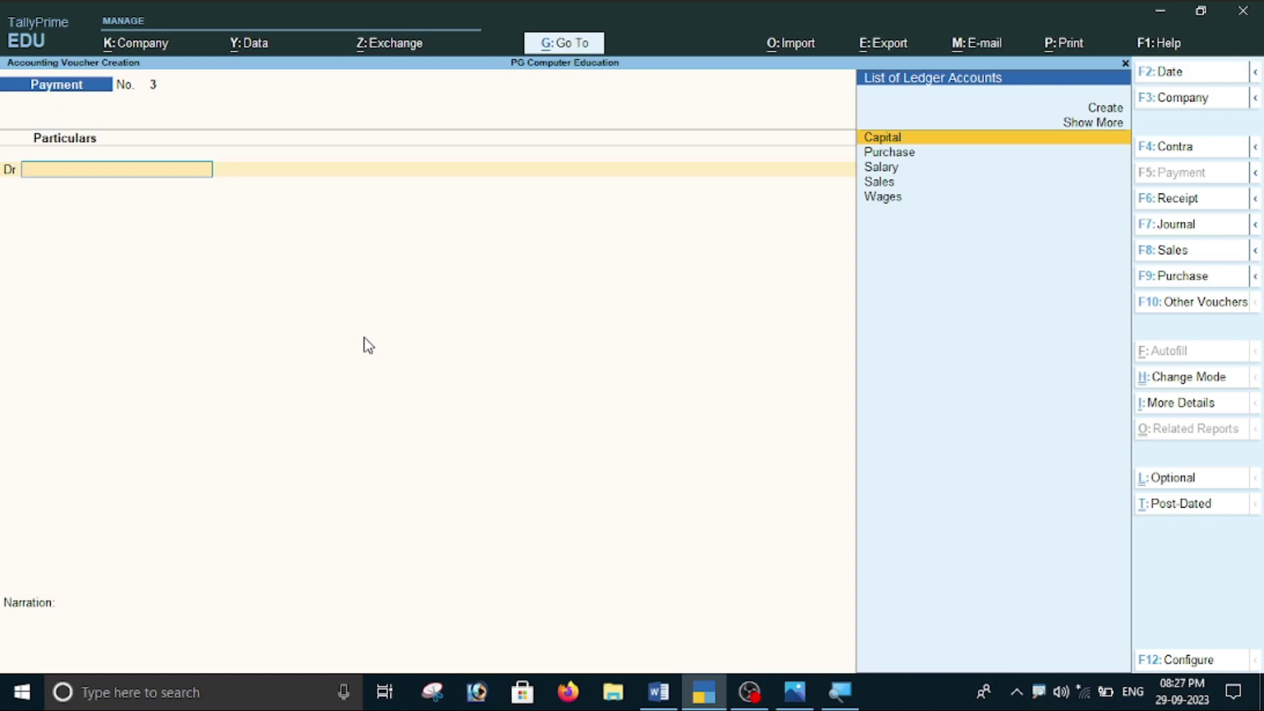
Create a Machine ledger under Fixed Assets from within the payment voucher and use it as the debit account.
key(alt+c)
text(Ma)
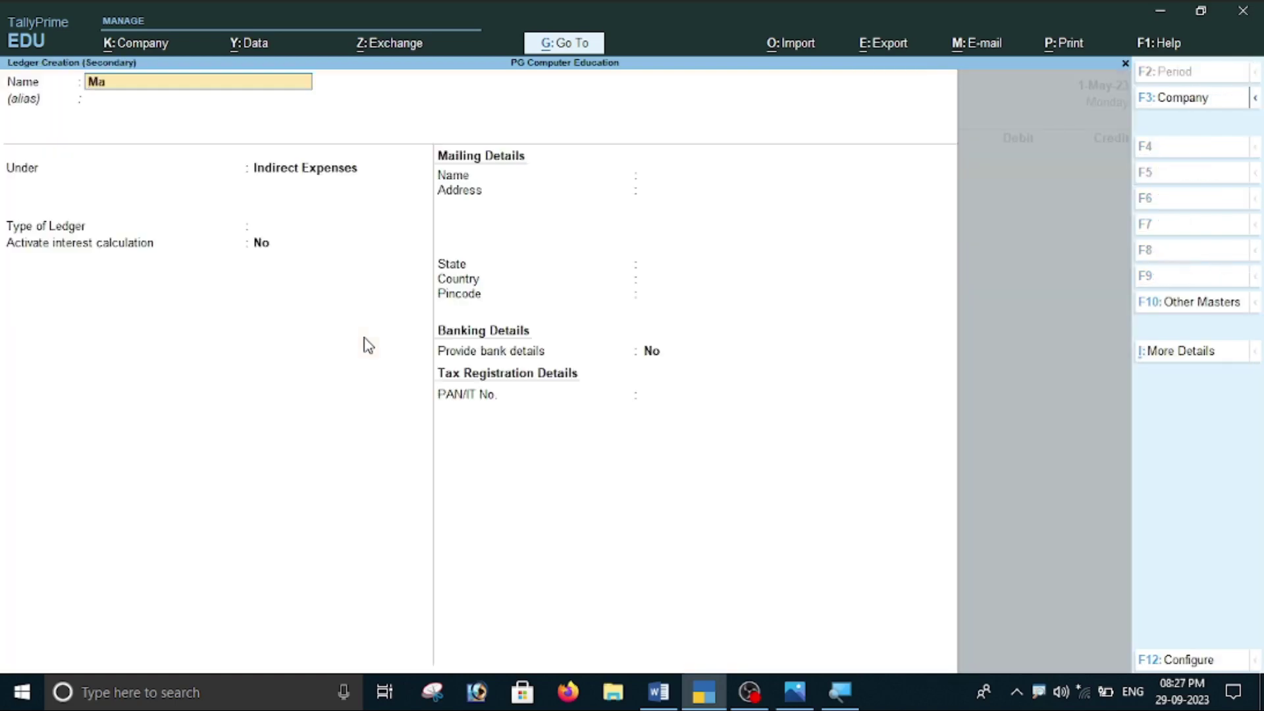
text(chine)
key(Return)
key(Return)
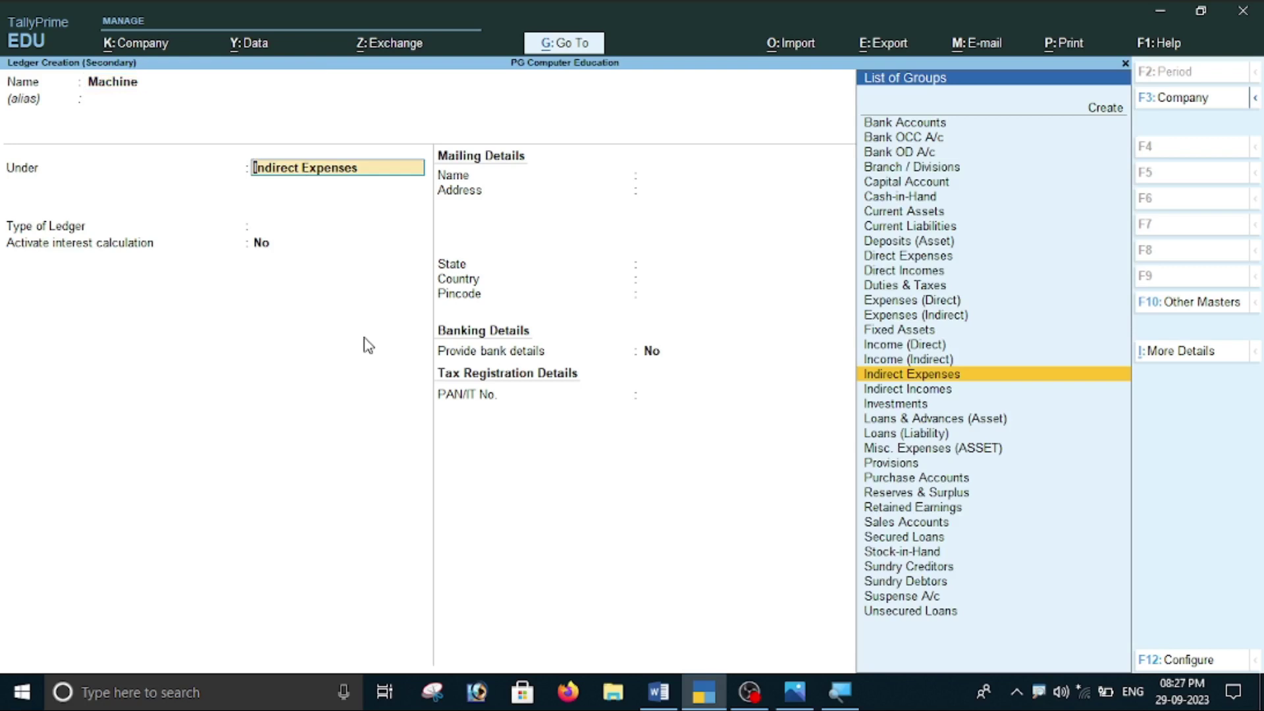
text(F)
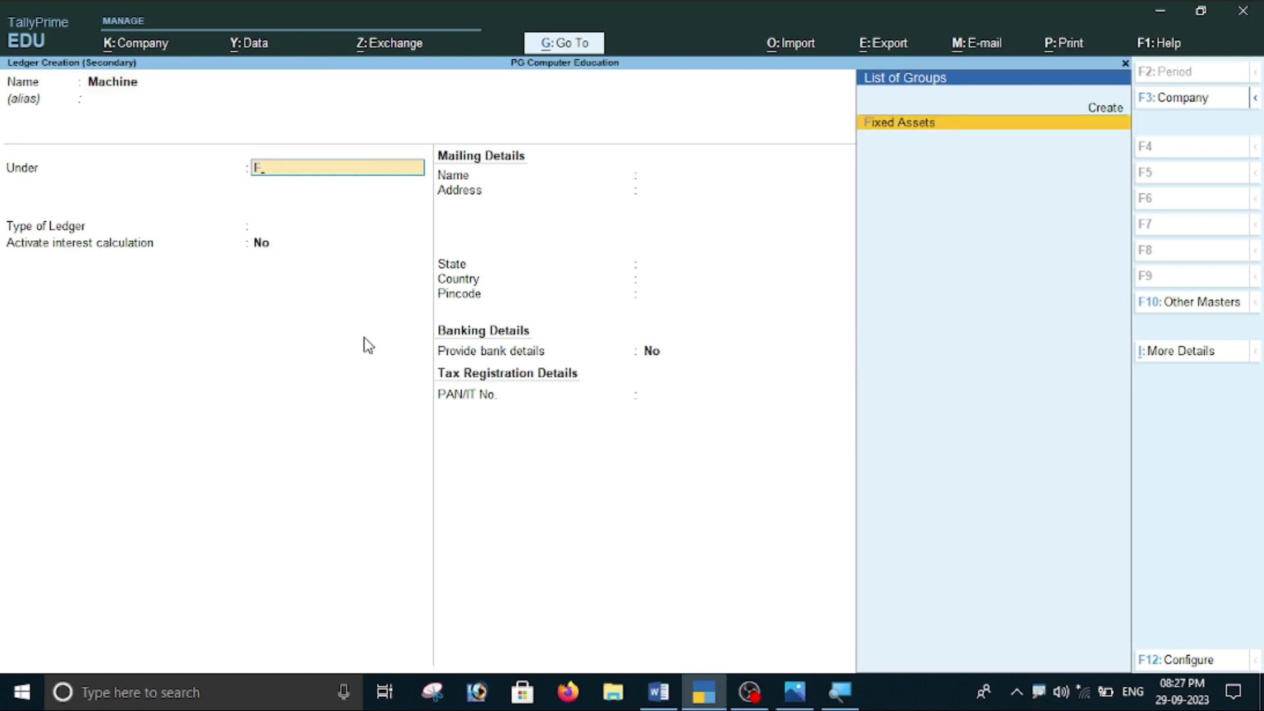
key(Return)
key(Return)
key(Return)
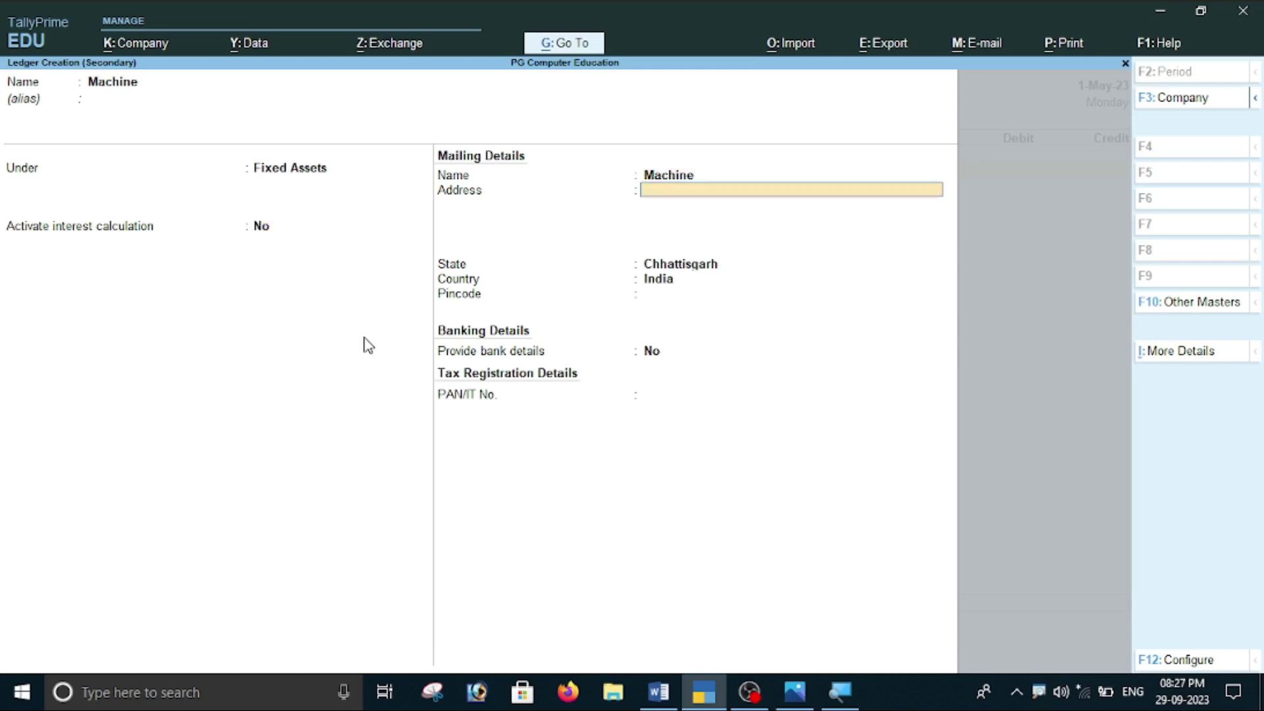
key(Return)
key(Return)
key(Return)
key(Return)
key(Return)
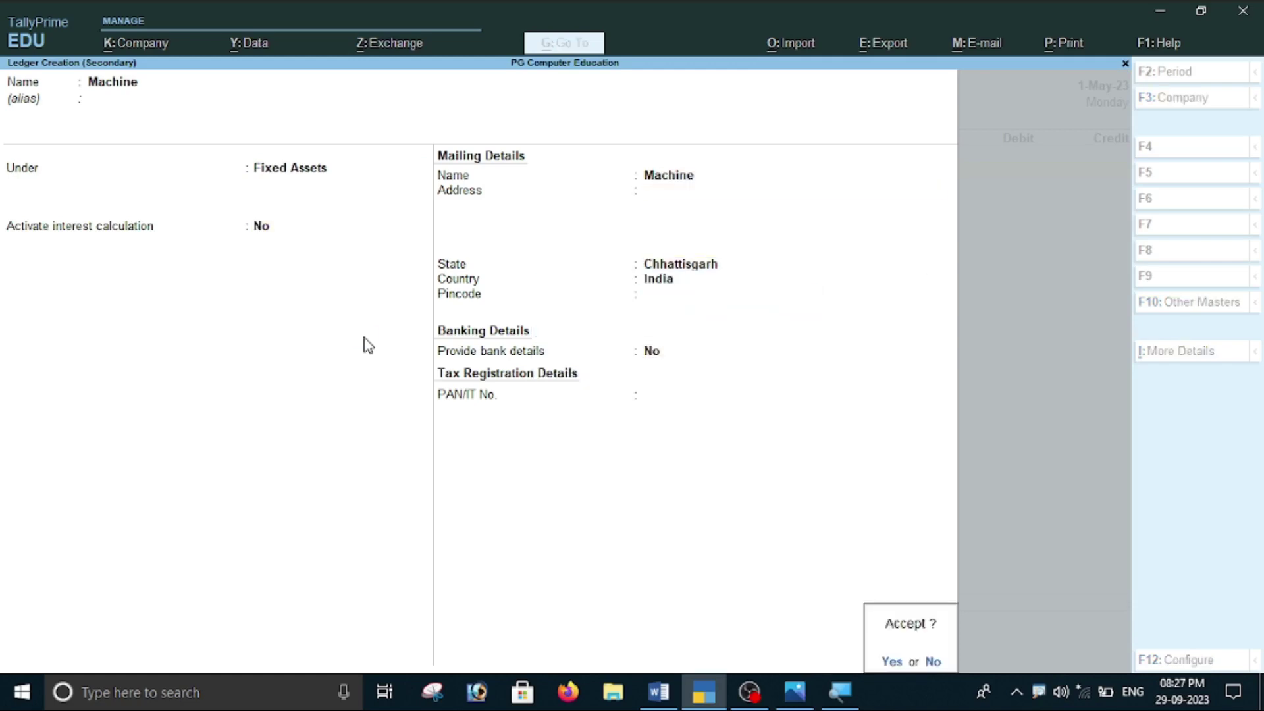
key(Return)
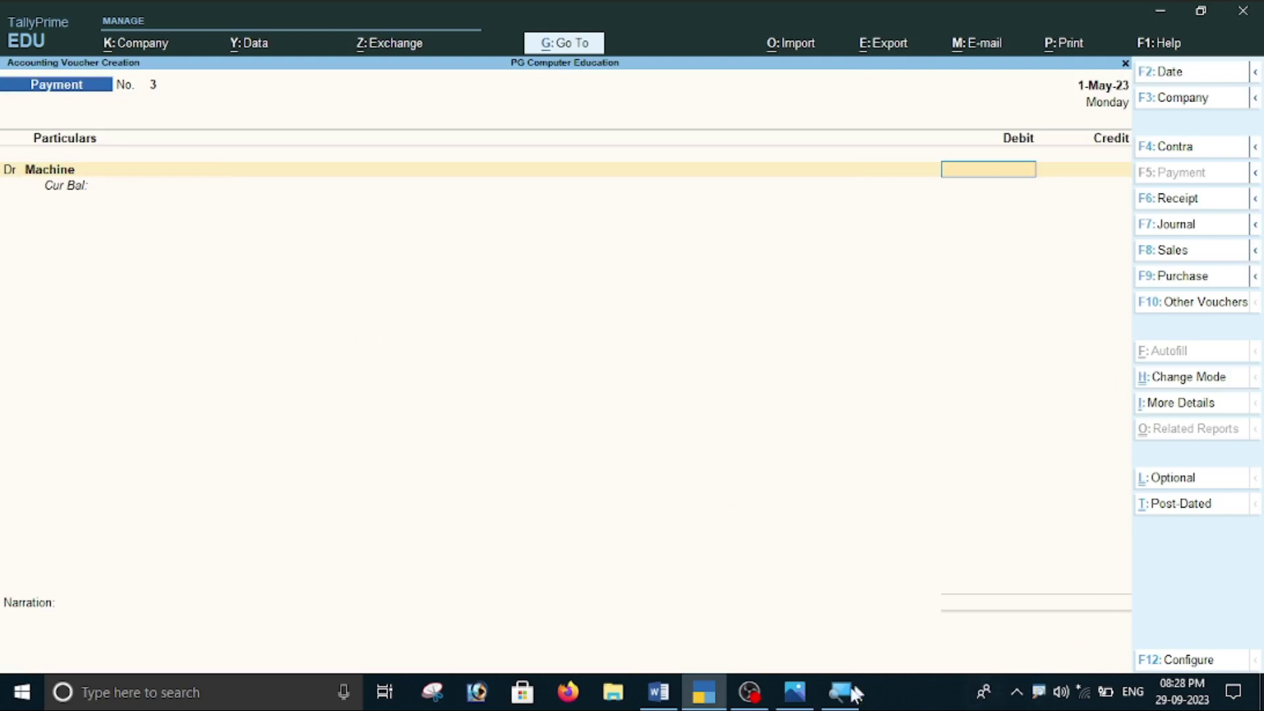
Review the debit and credit rules in Photos and the third example's amount and bank in Word, returning to TallyPrime.
click(796, 693)
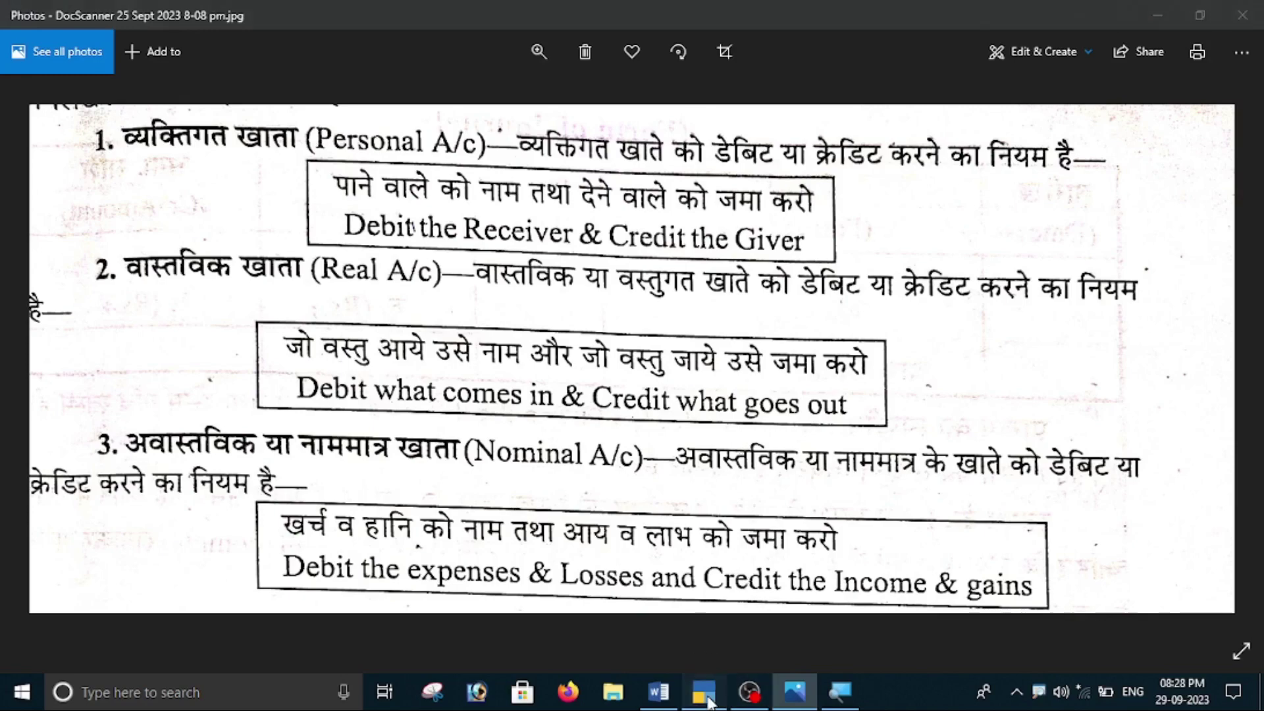
click(704, 691)
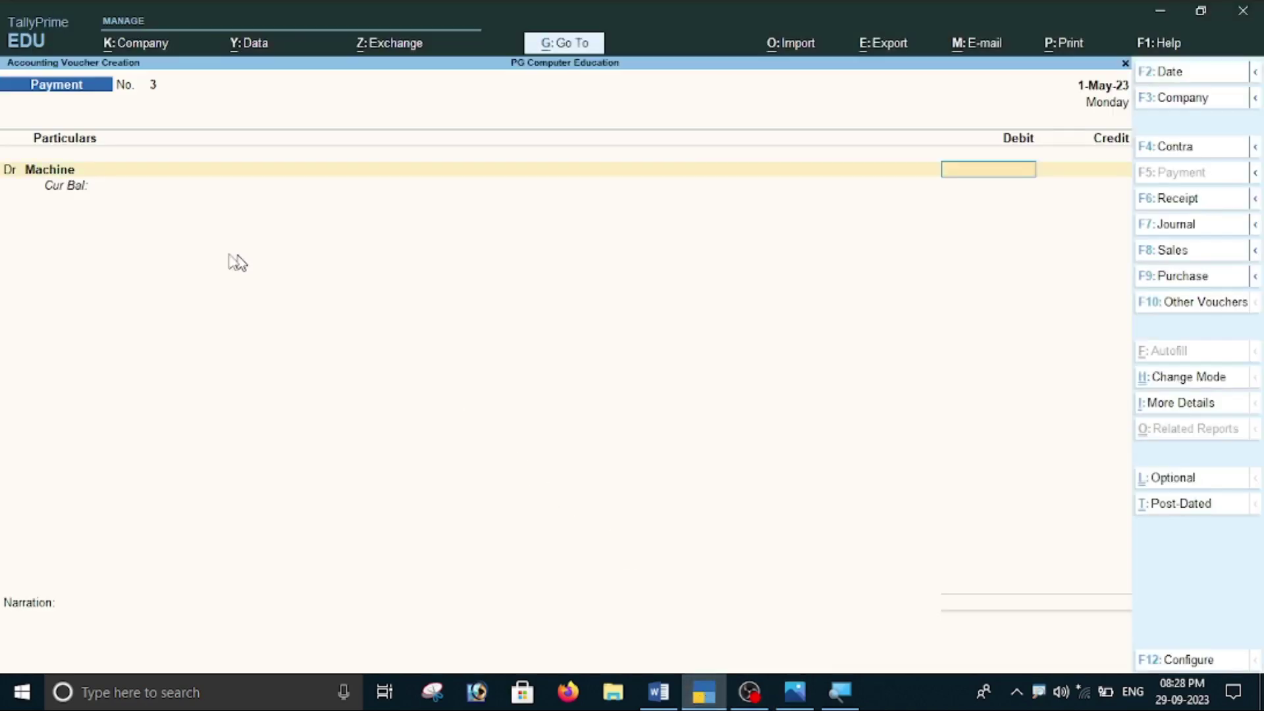
click(670, 693)
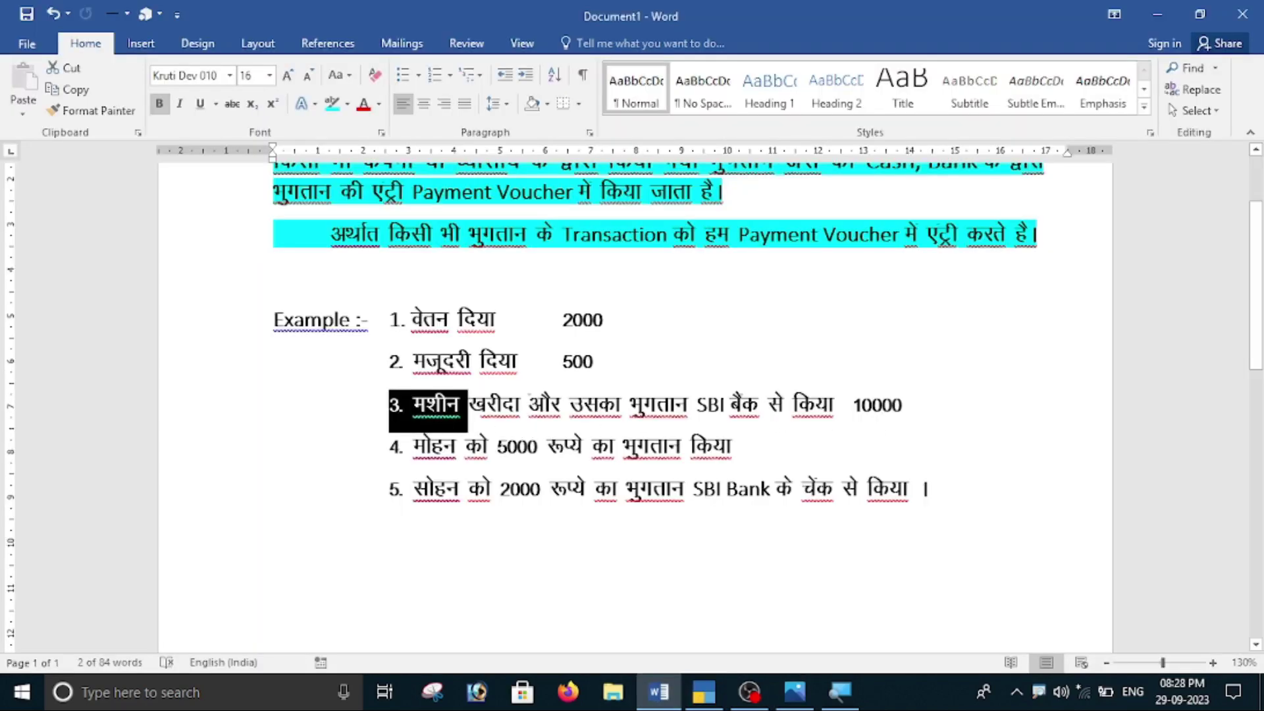
click(912, 404)
drag(912, 404, 833, 404)
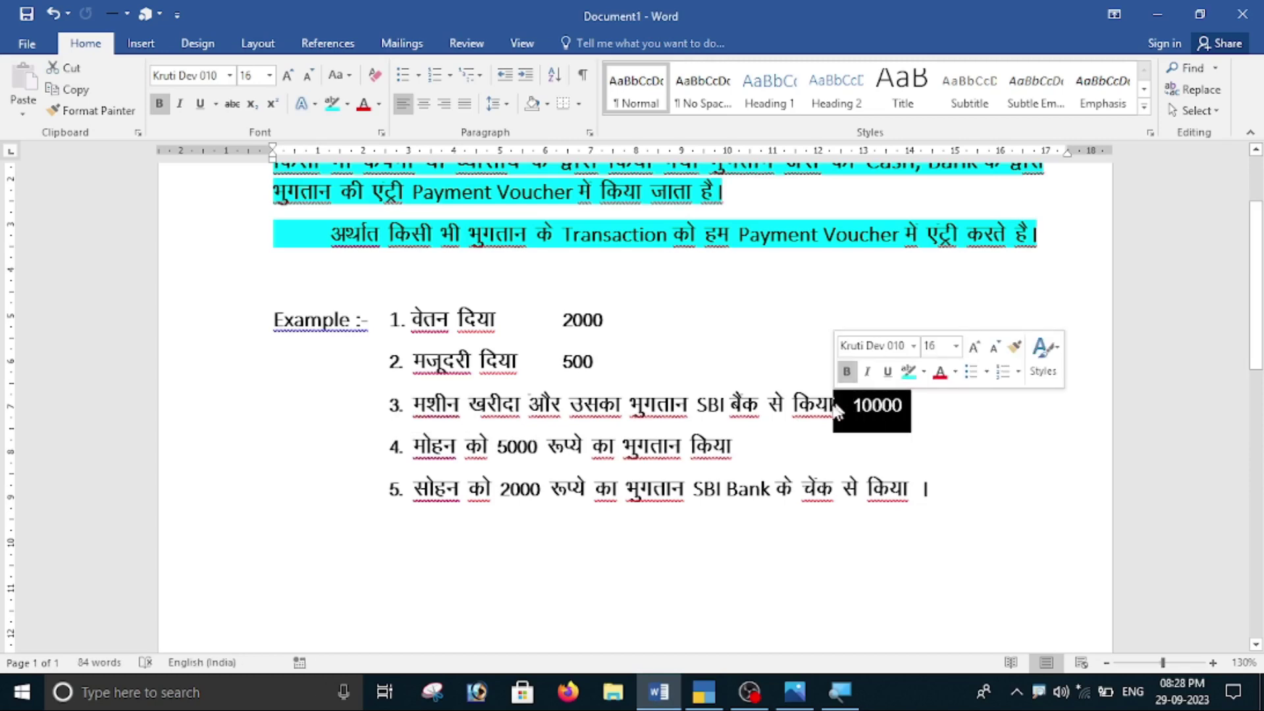
drag(698, 404, 767, 404)
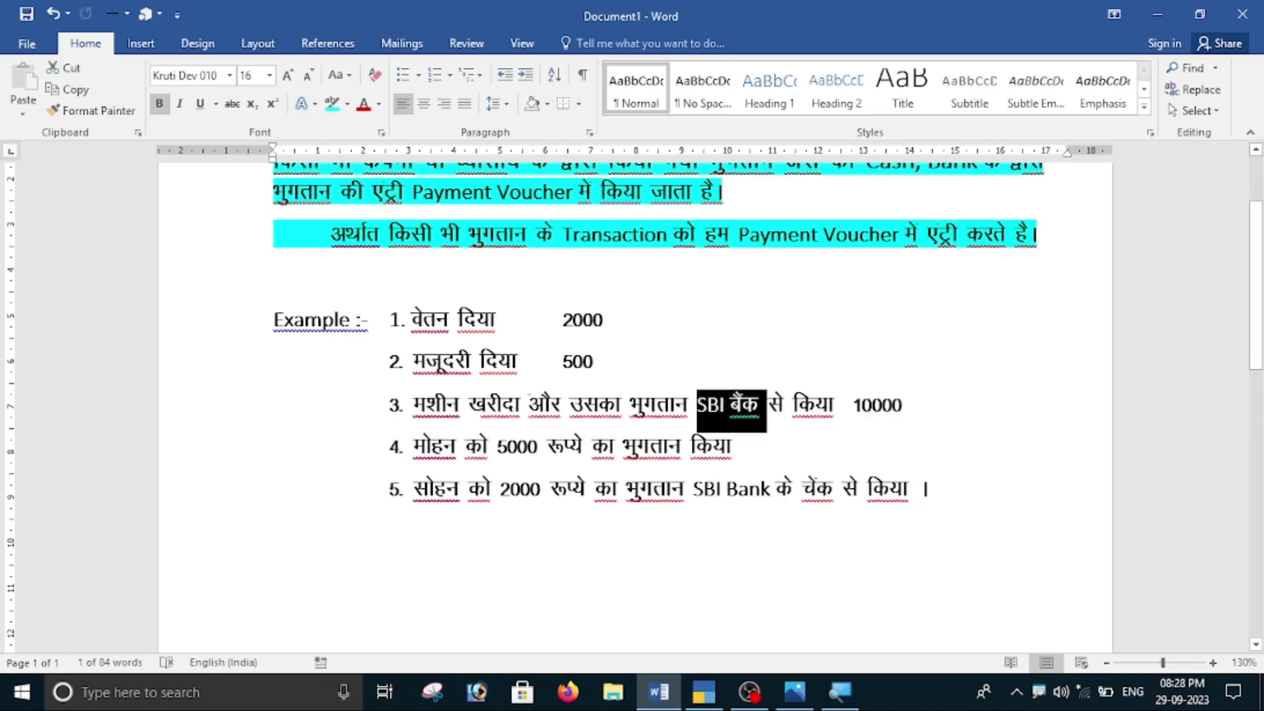
click(701, 693)
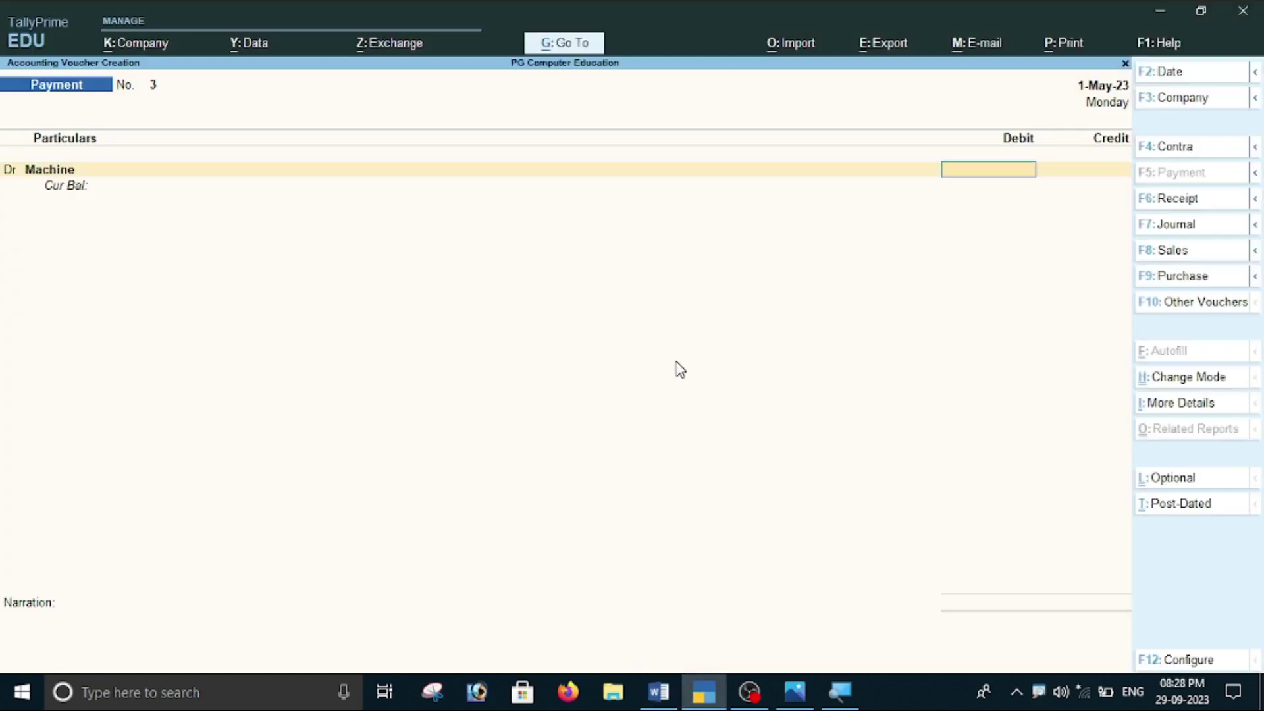
Debit the Machine ledger with 10,000 and choose SBI Bank as the credit account.
text(10,000)
key(Return)
key(Return)
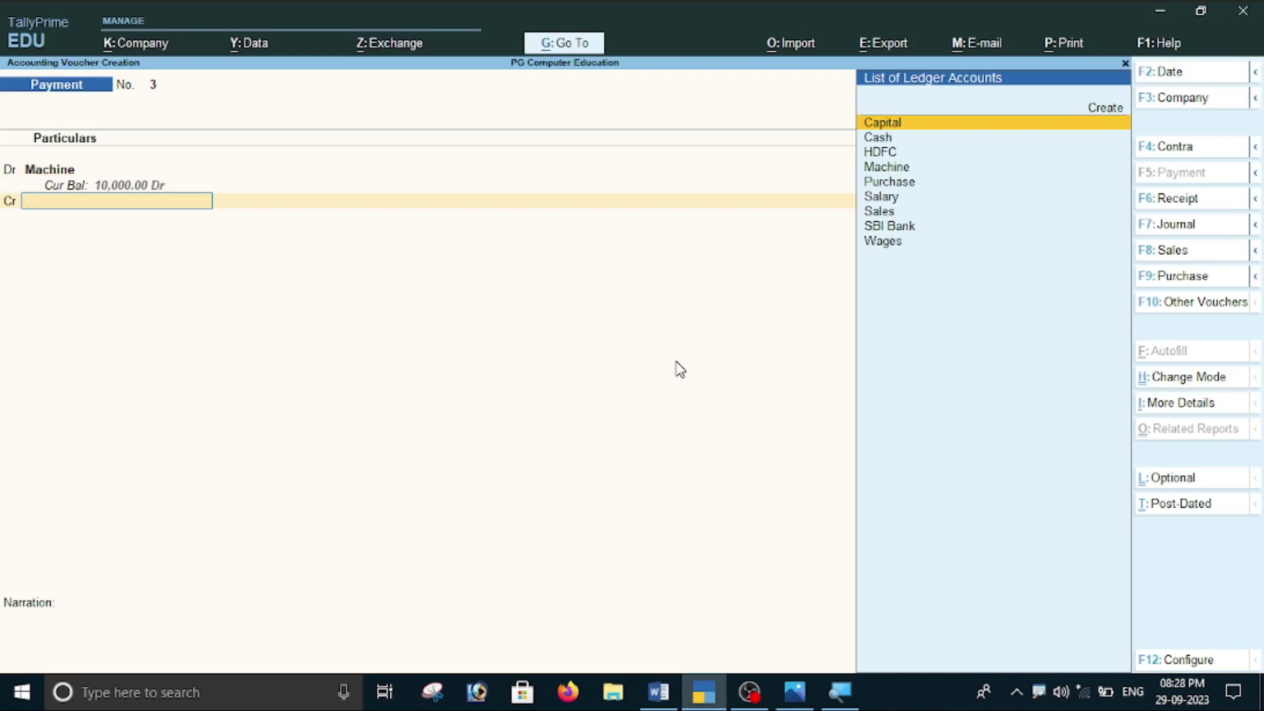
key(Down)
key(Down)
key(Down)
key(Down)
key(Down)
key(Down)
key(Down)
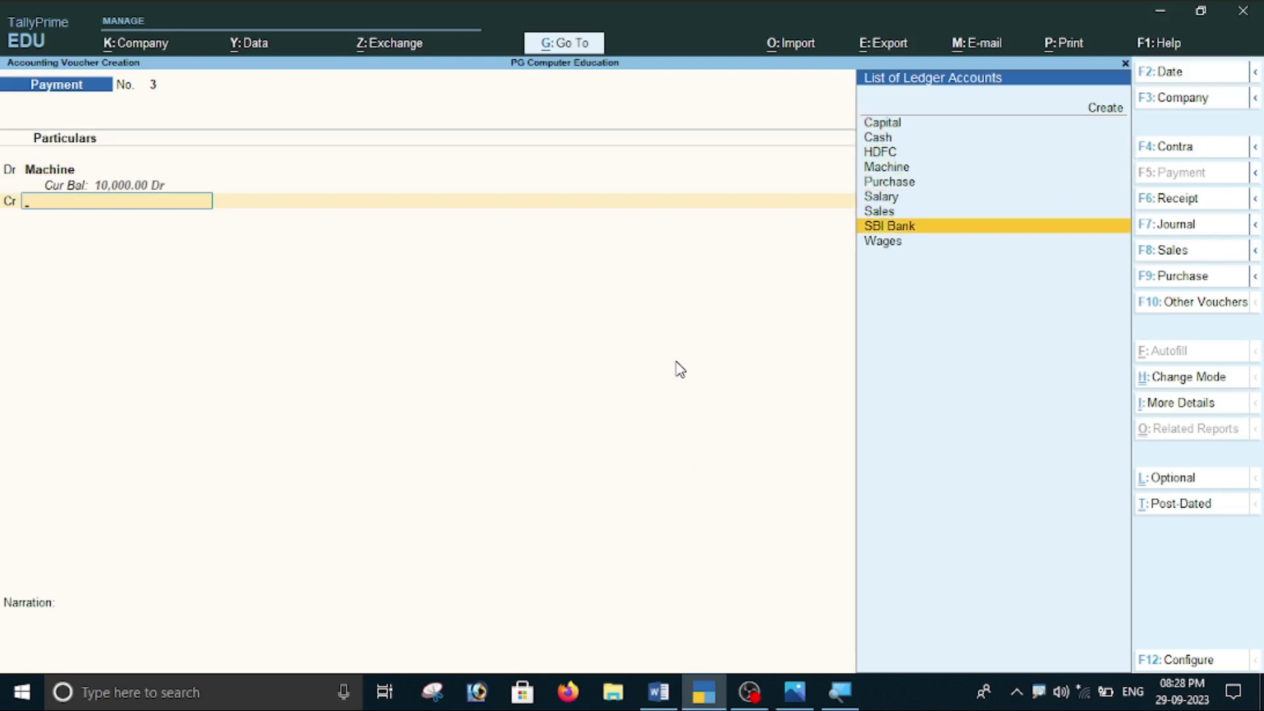
key(Return)
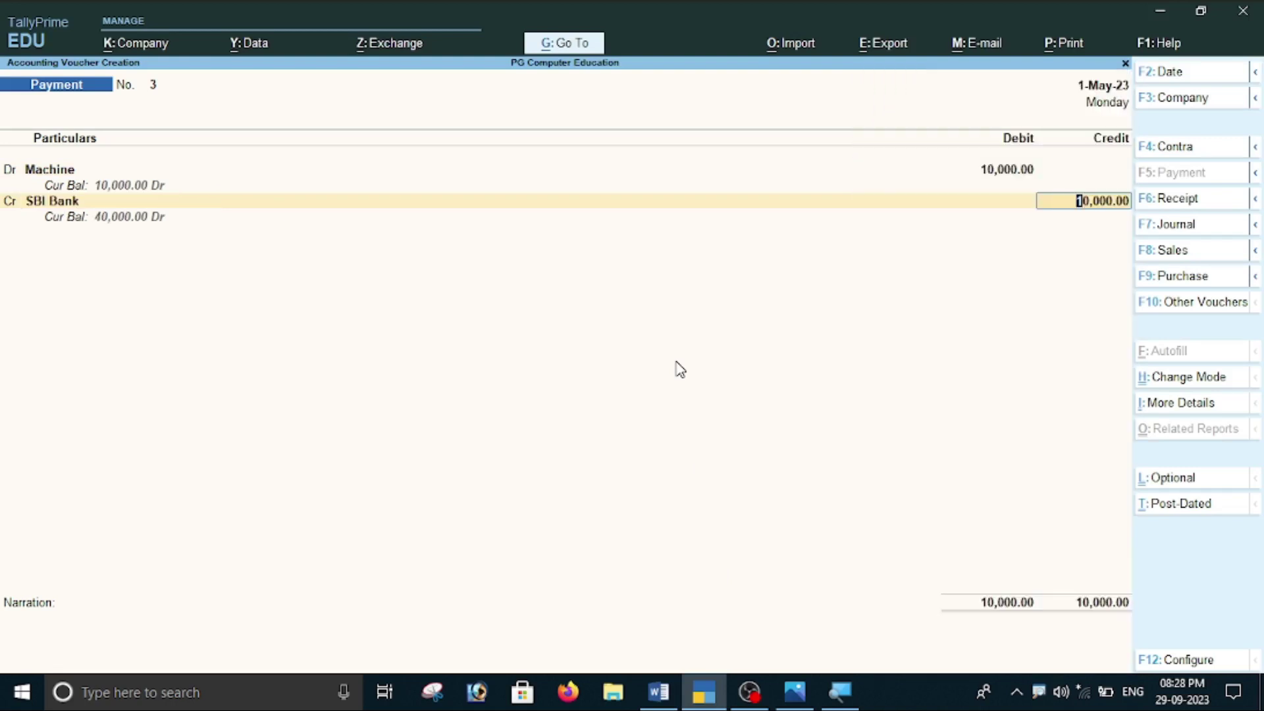
Credit SBI Bank with 10,000 as a Cheque allocation with a blank instrument number, and save the payment voucher without a narration.
key(Return)
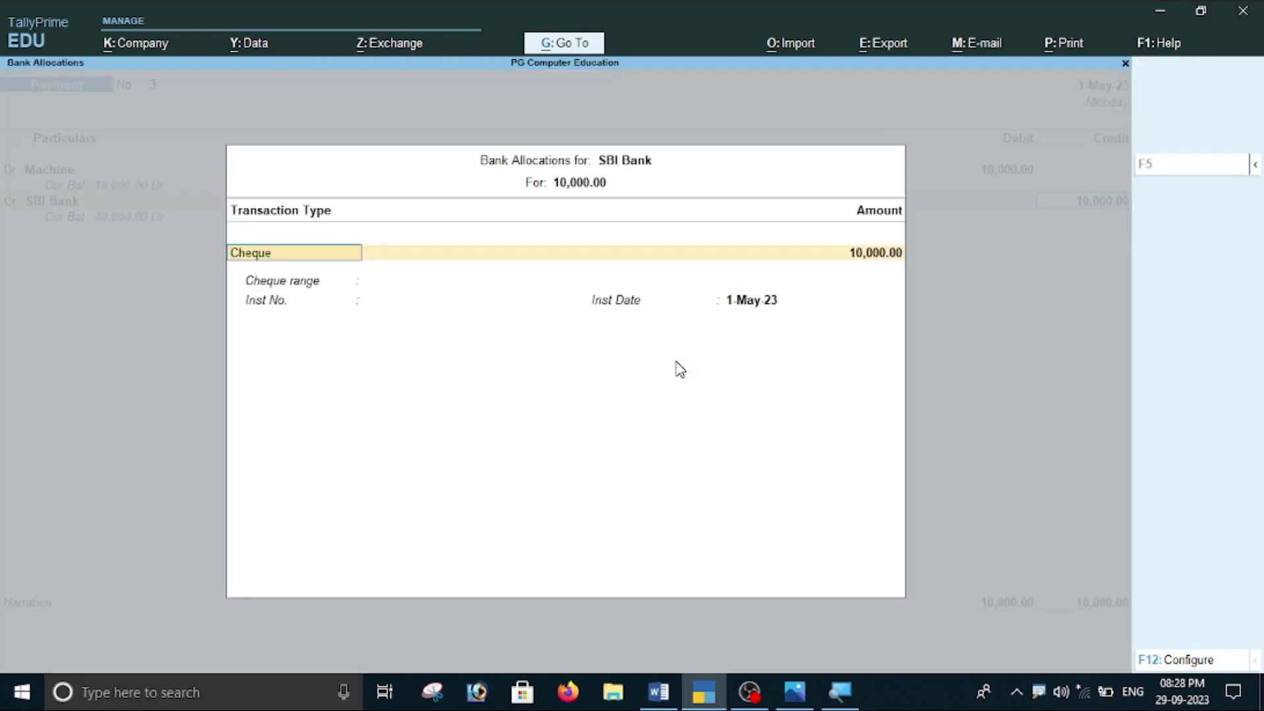
key(Return)
key(Return)
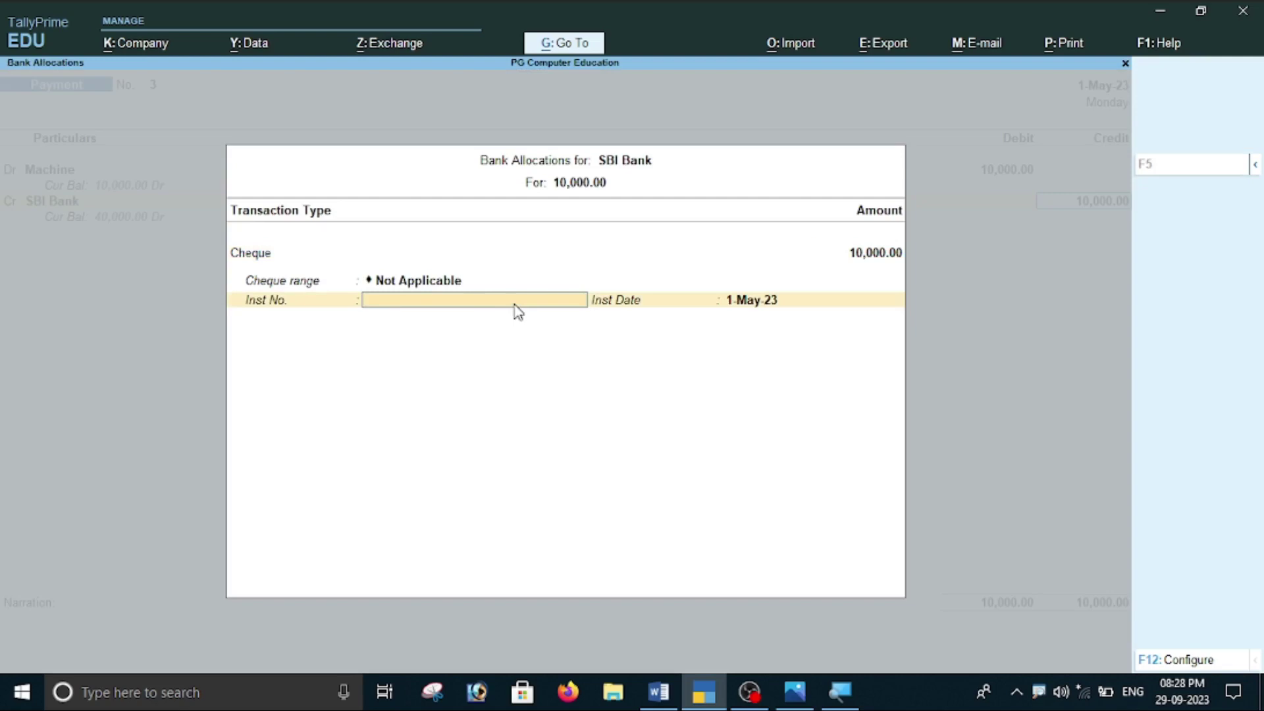
key(Return)
key(Return)
key(Return)
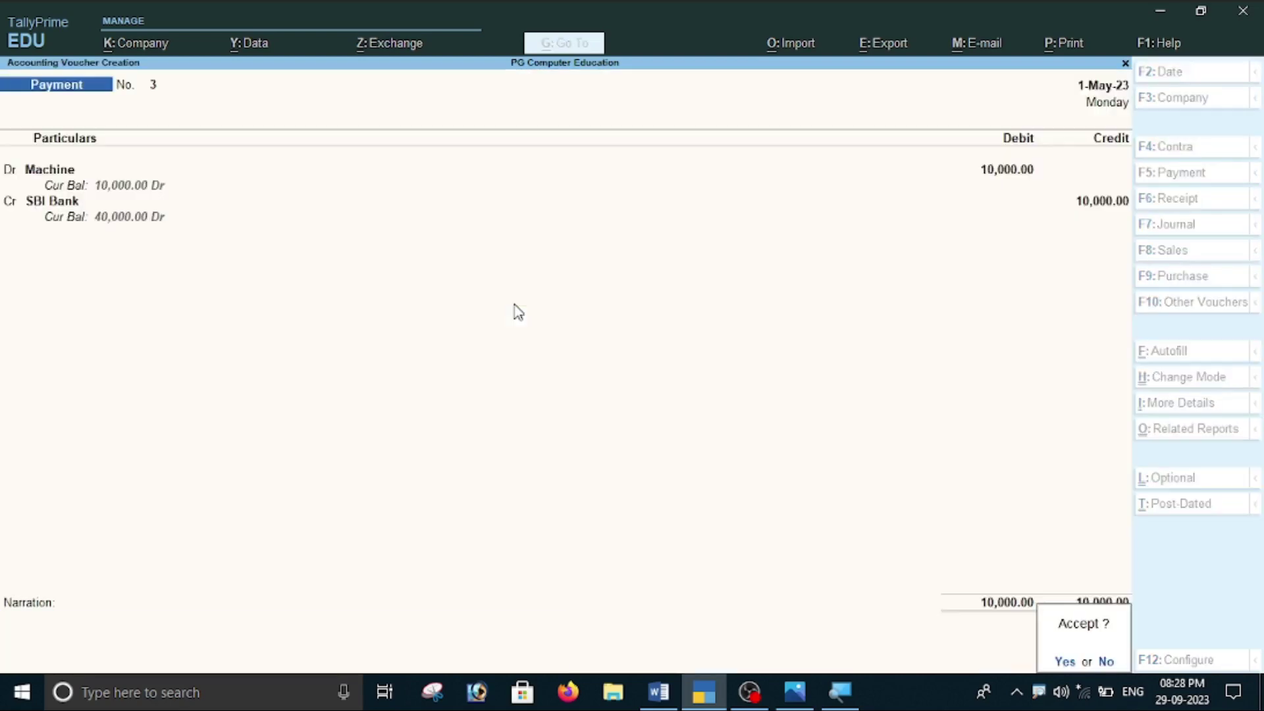
key(Return)
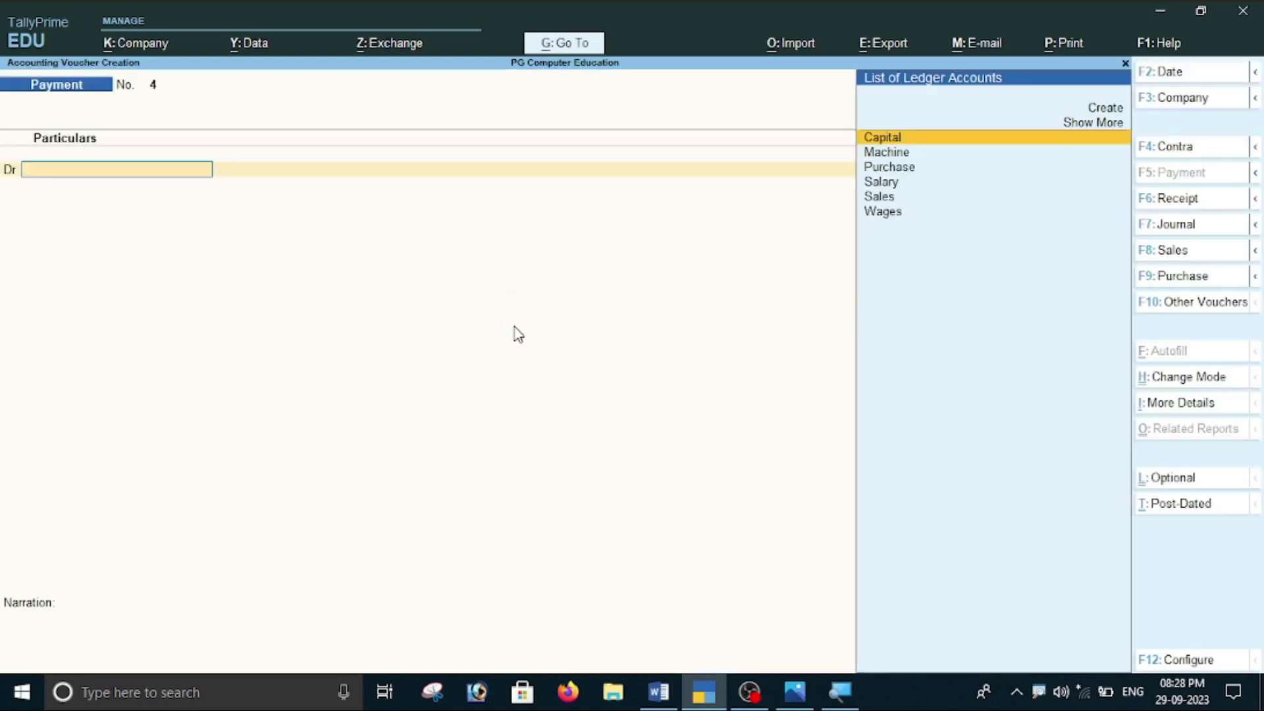
Check the fourth payment example, the 5000 payment to a person, in the Word document and return to TallyPrime.
click(658, 691)
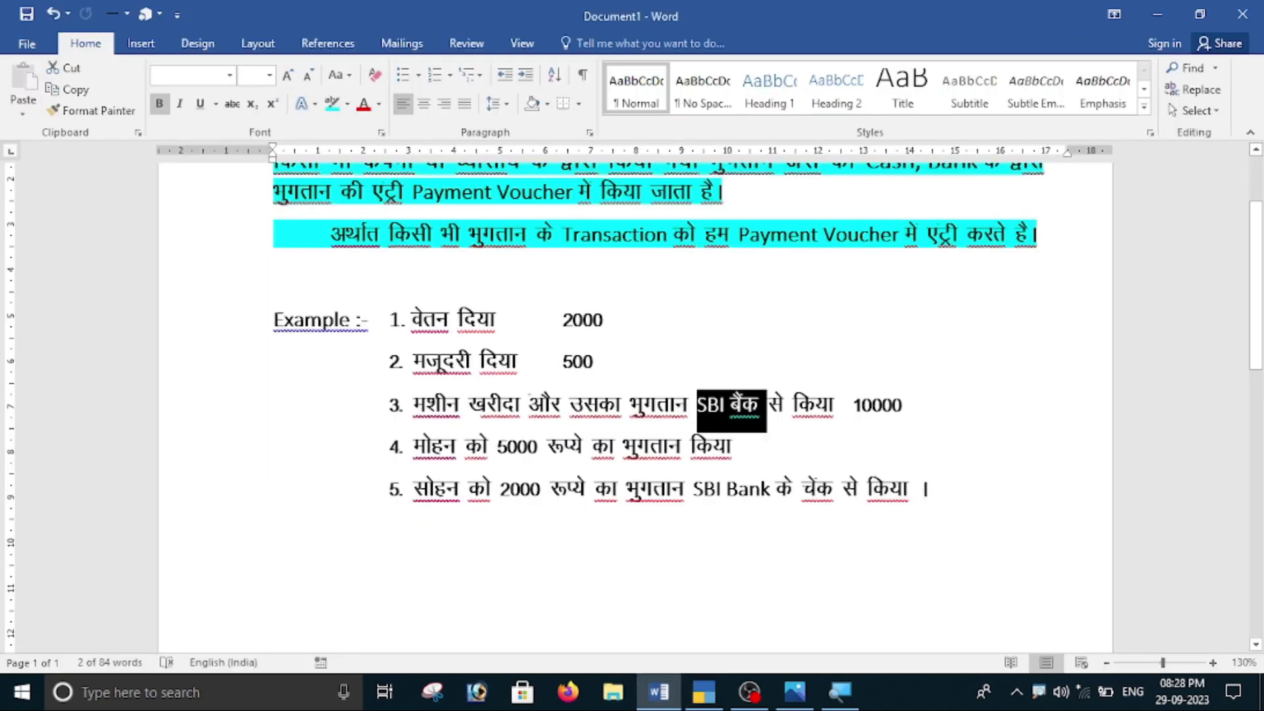
click(507, 504)
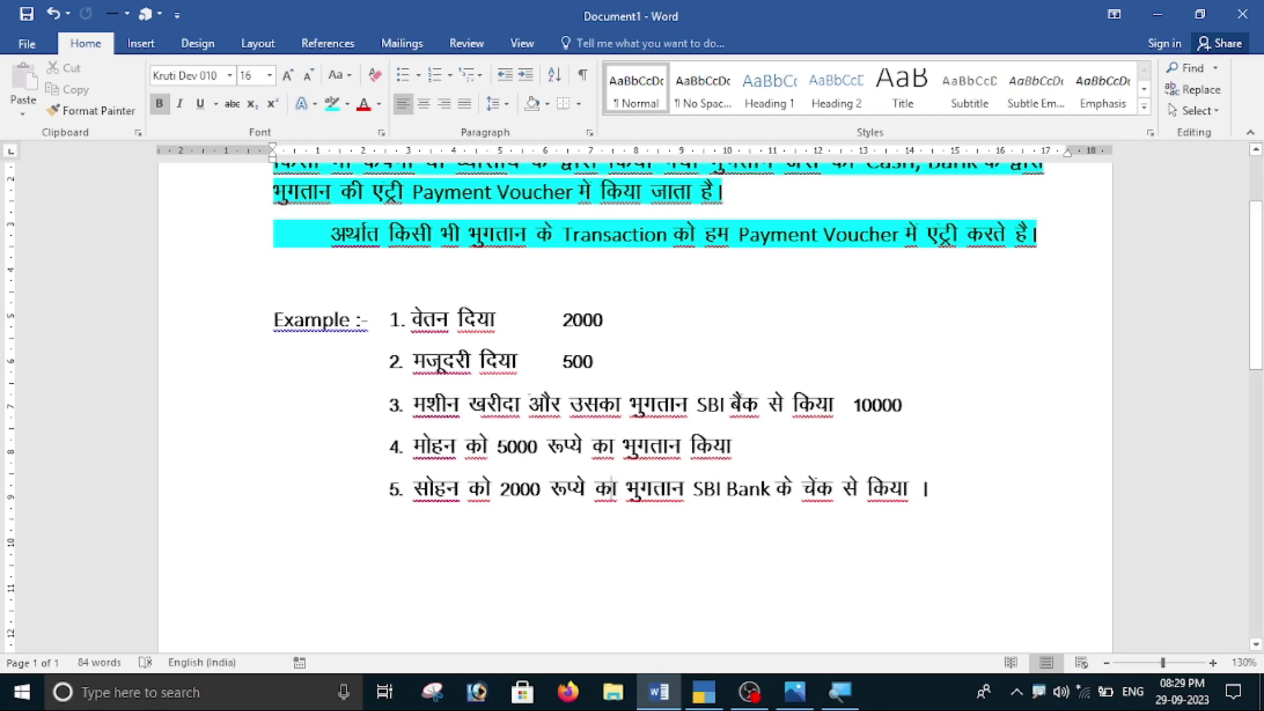
drag(410, 445, 493, 481)
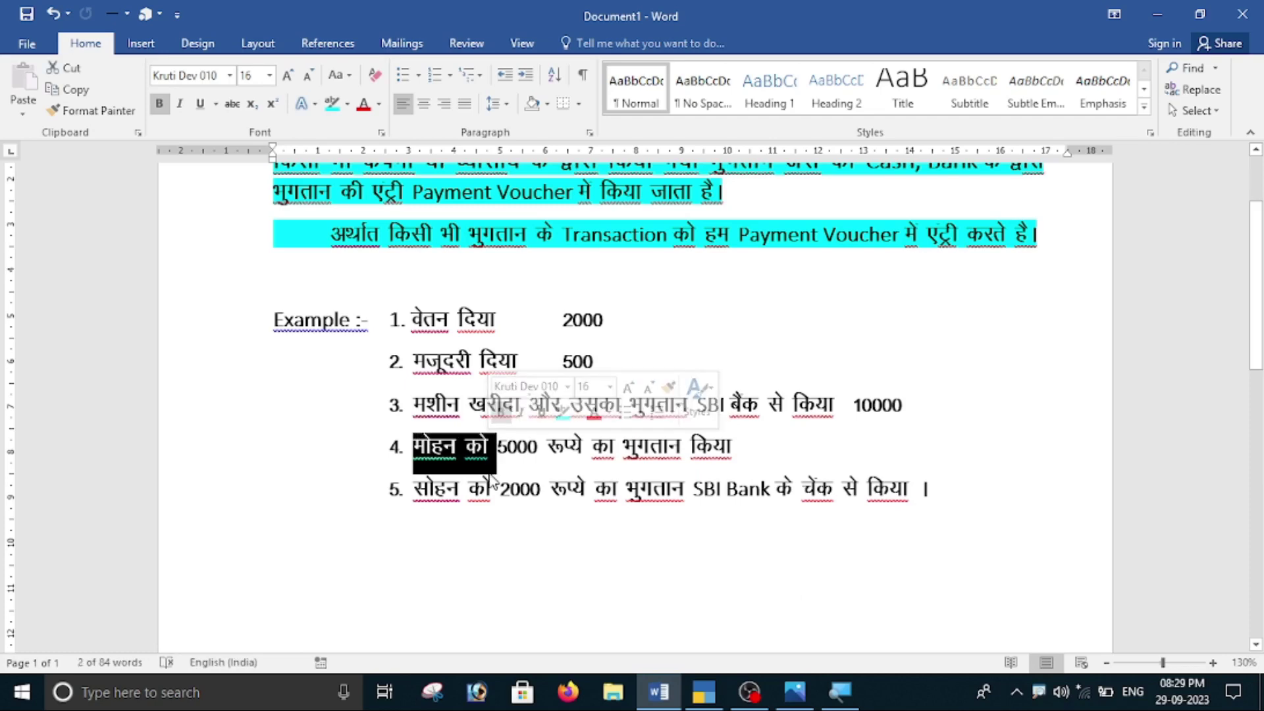
click(704, 692)
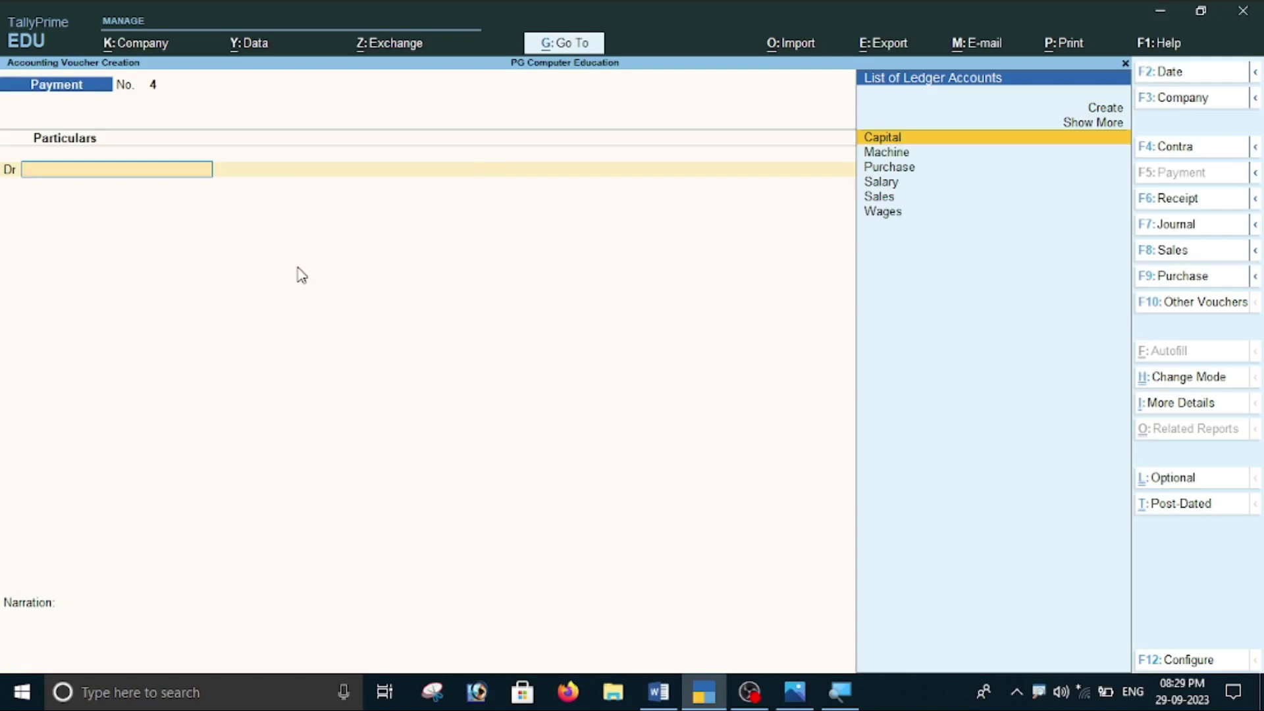
Create a ledger named after the fourth example's payee and place it under Sundry Creditors.
key(alt+c)
text(Mohan)
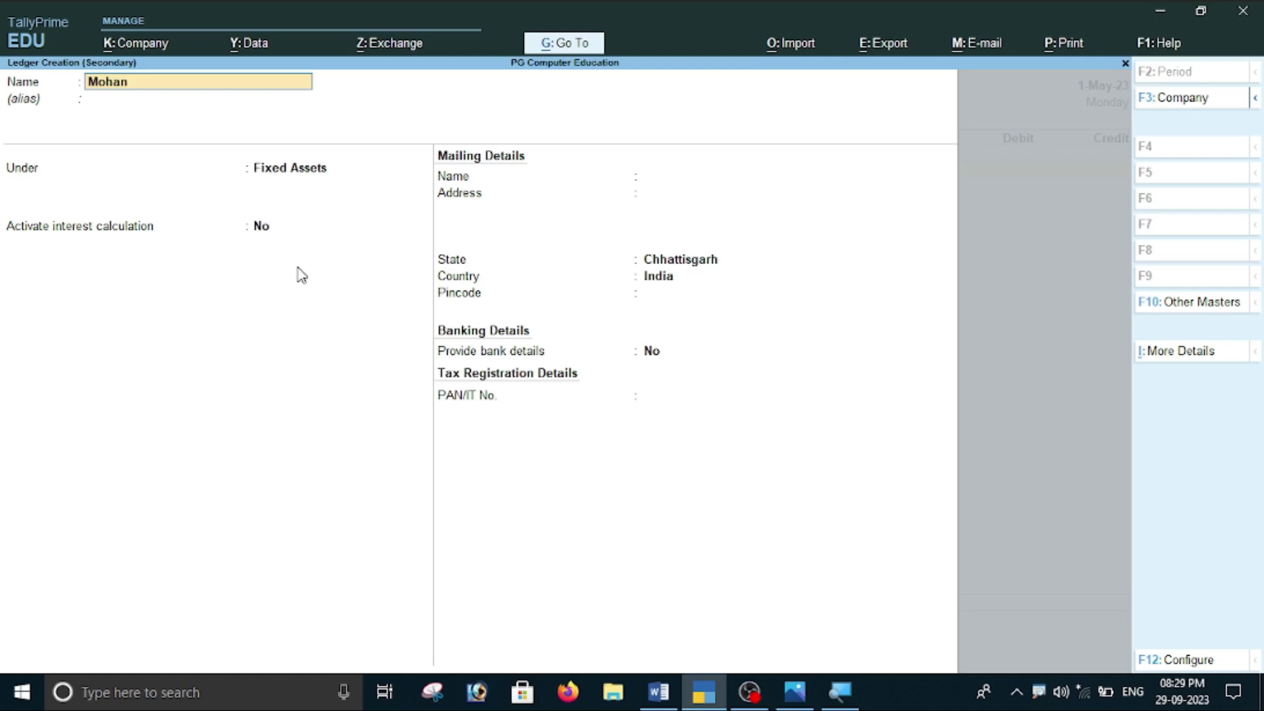
key(Return)
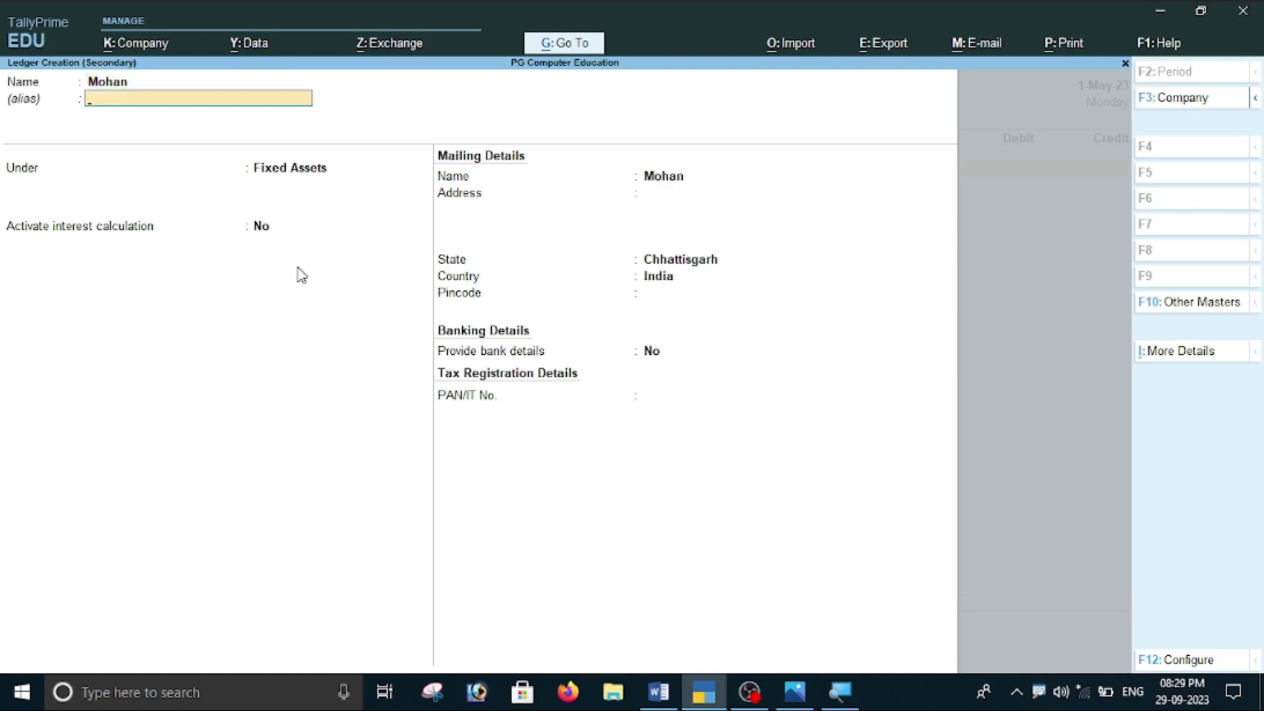
key(Return)
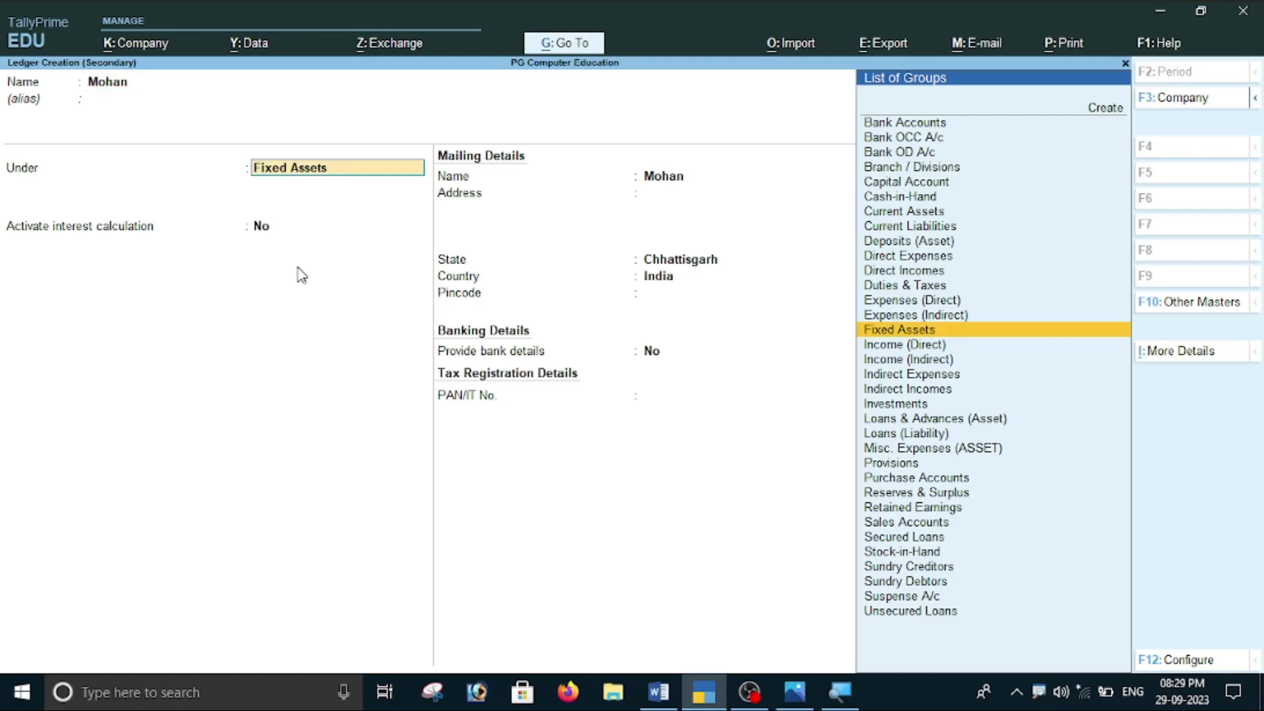
text(S)
key(Down)
key(Down)
key(Up)
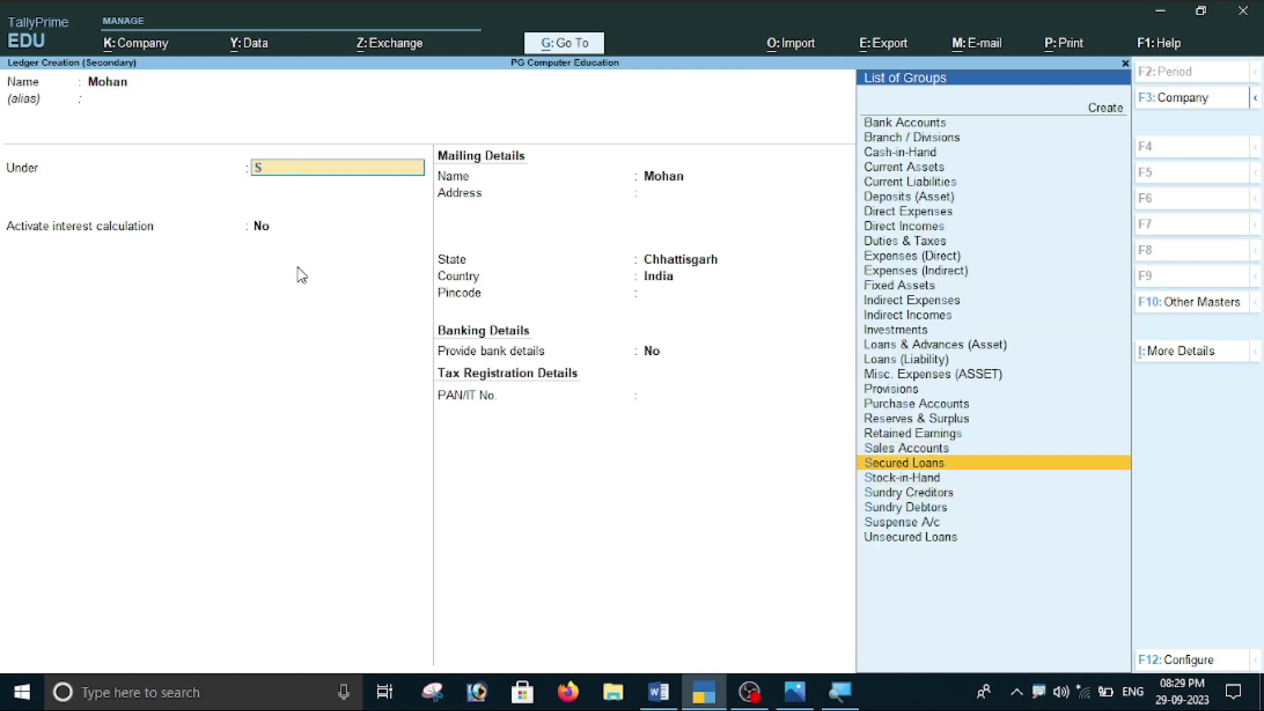
key(Up)
key(Down)
key(Down)
key(Down)
key(Down)
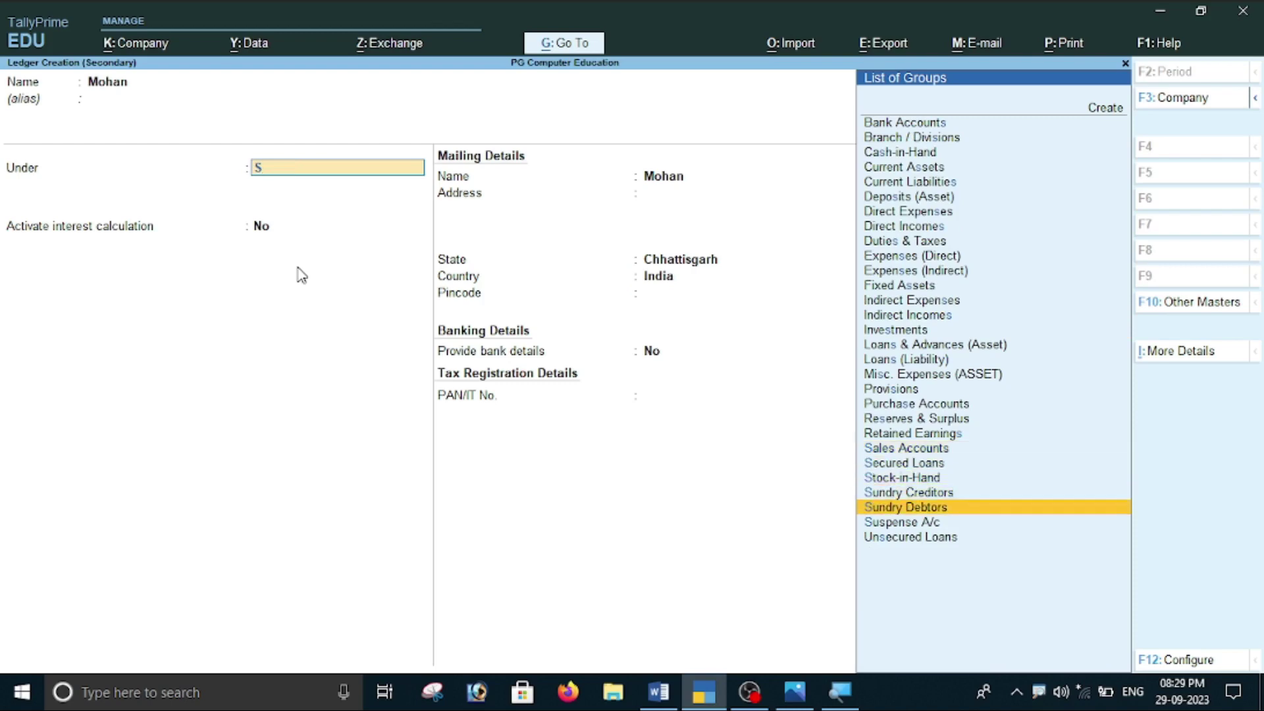
key(Up)
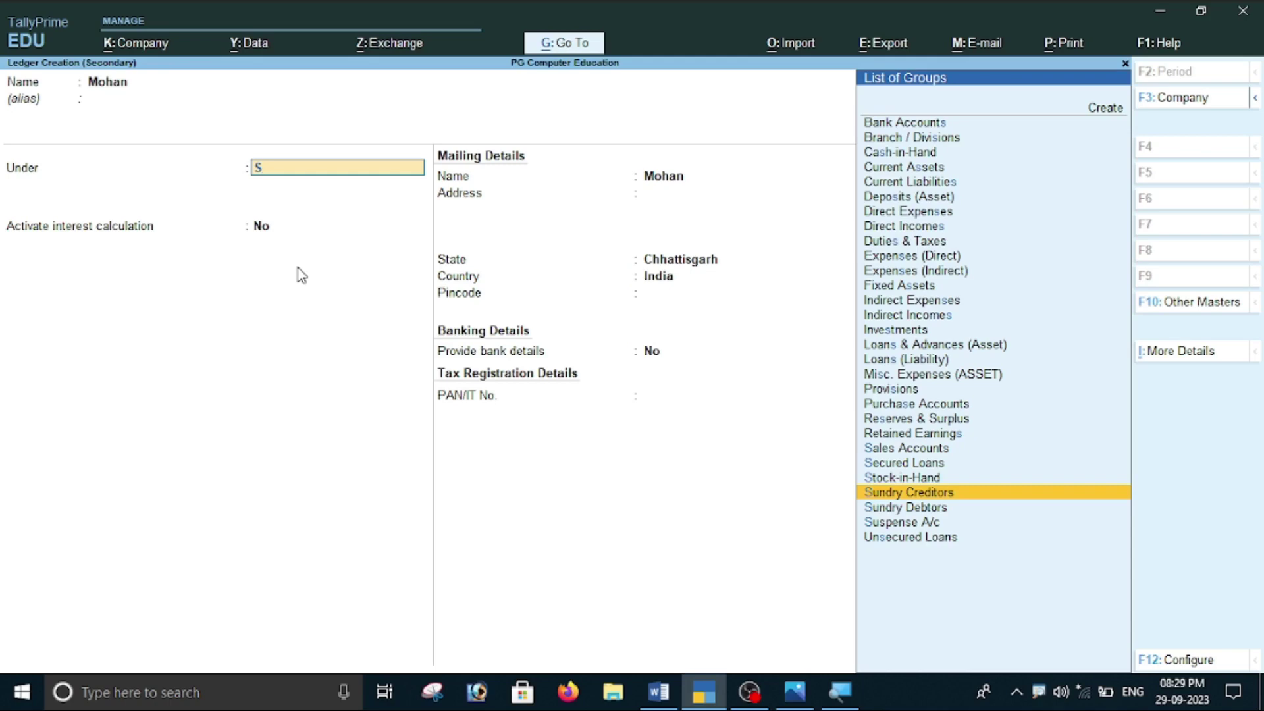
key(Return)
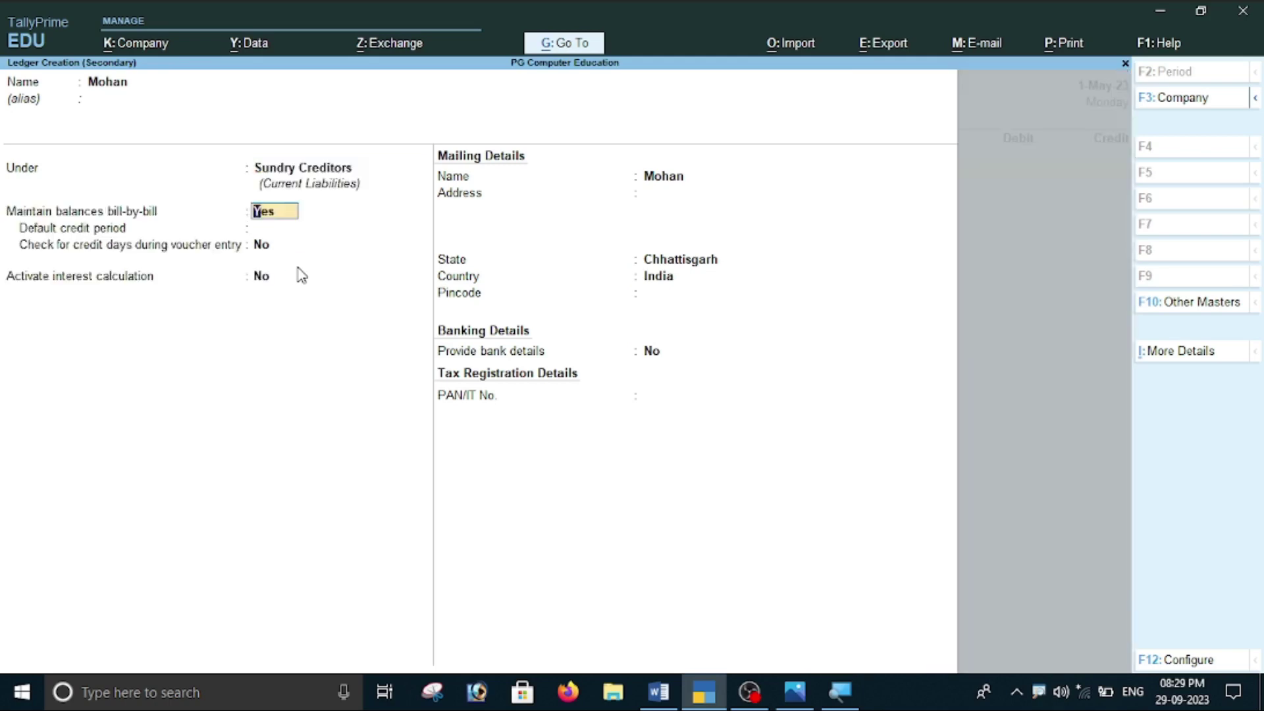
Keep the payee ledger's default bill-by-bill, mailing and banking details, and save the ledger into the payment voucher.
key(Return)
key(Return)
key(Return)
key(Return)
key(Return)
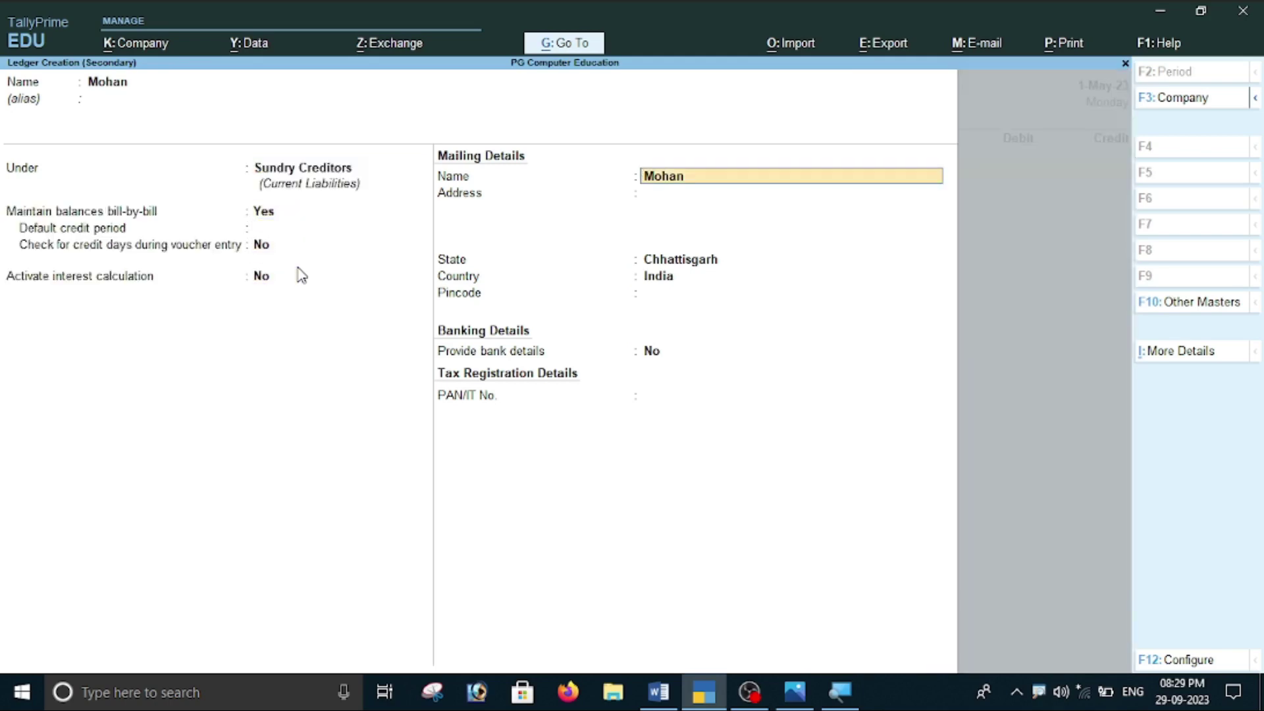
key(Return)
key(Return)
key(Return)
key(Return)
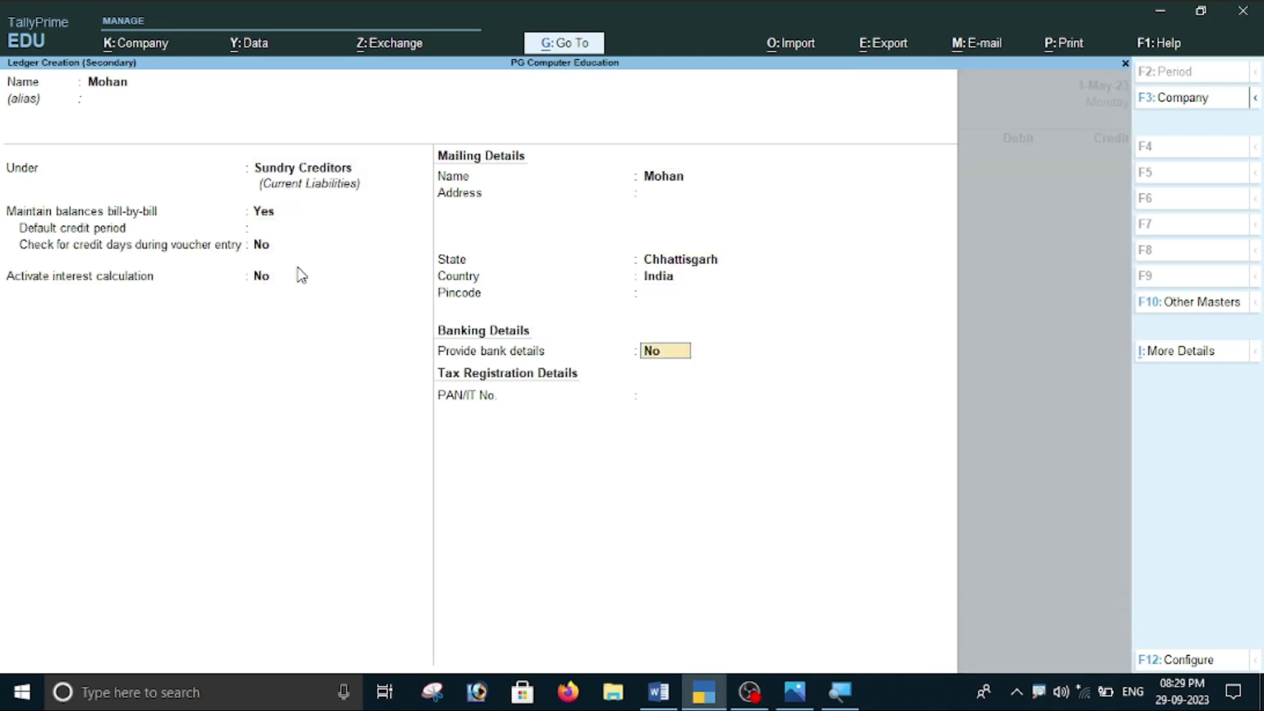
key(Return)
key(Return)
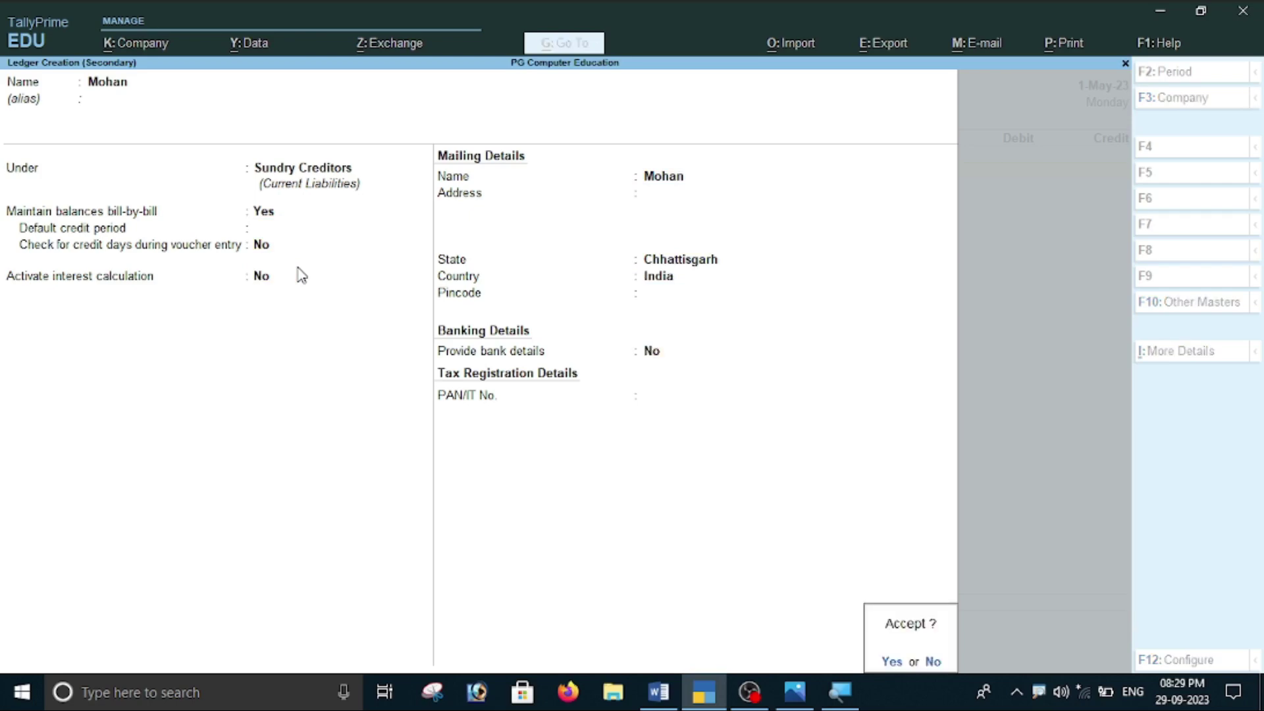
key(Return)
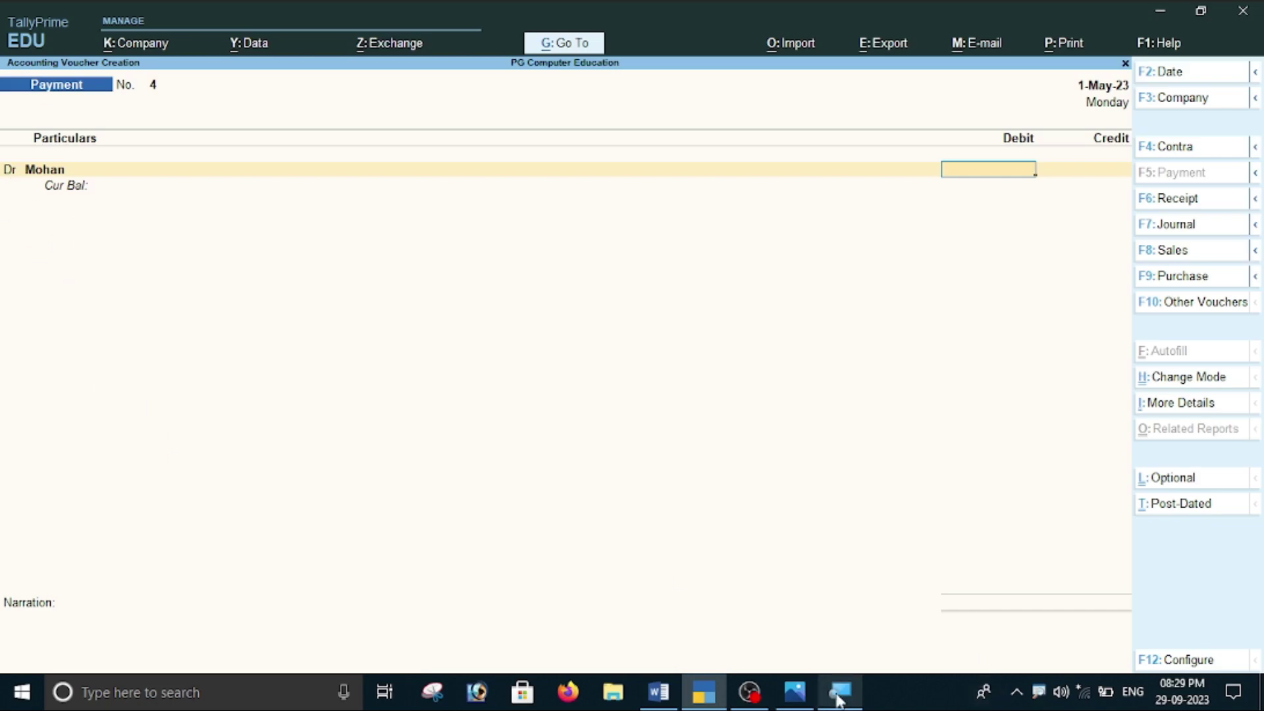
Review the personal account rule in Photos and the fourth payment example in Word, returning to TallyPrime.
click(795, 692)
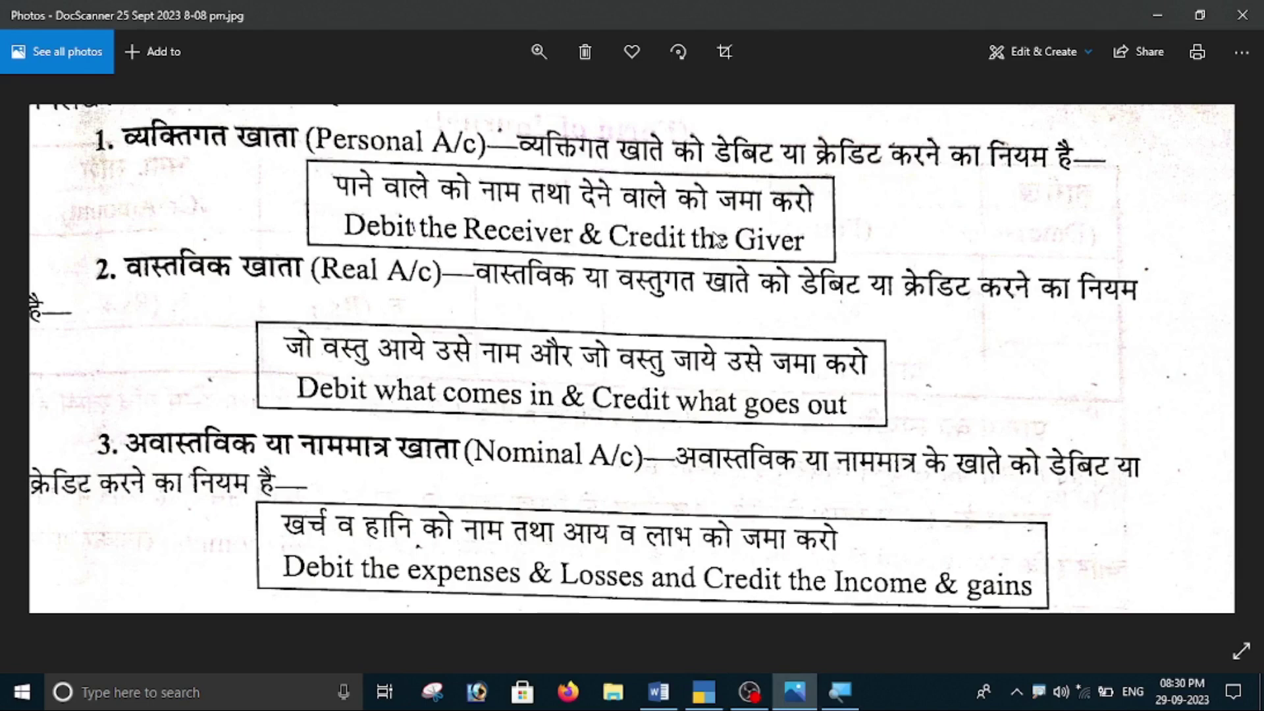
click(702, 697)
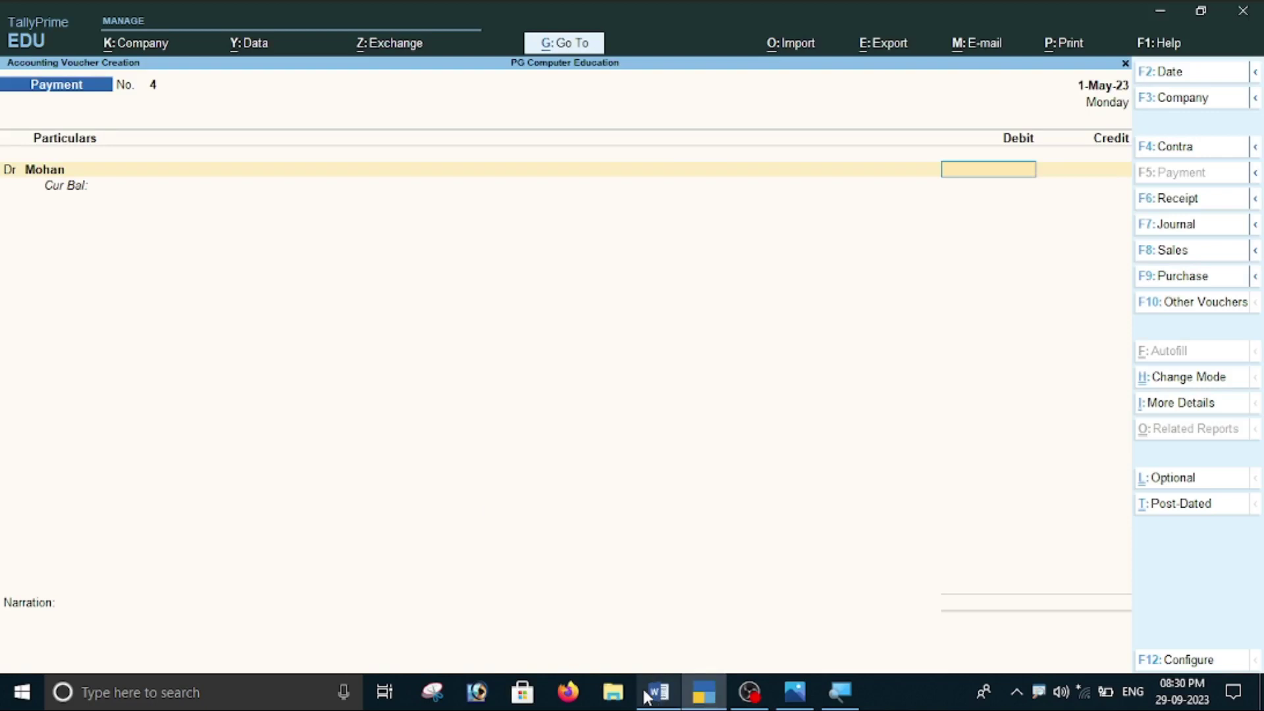
click(658, 692)
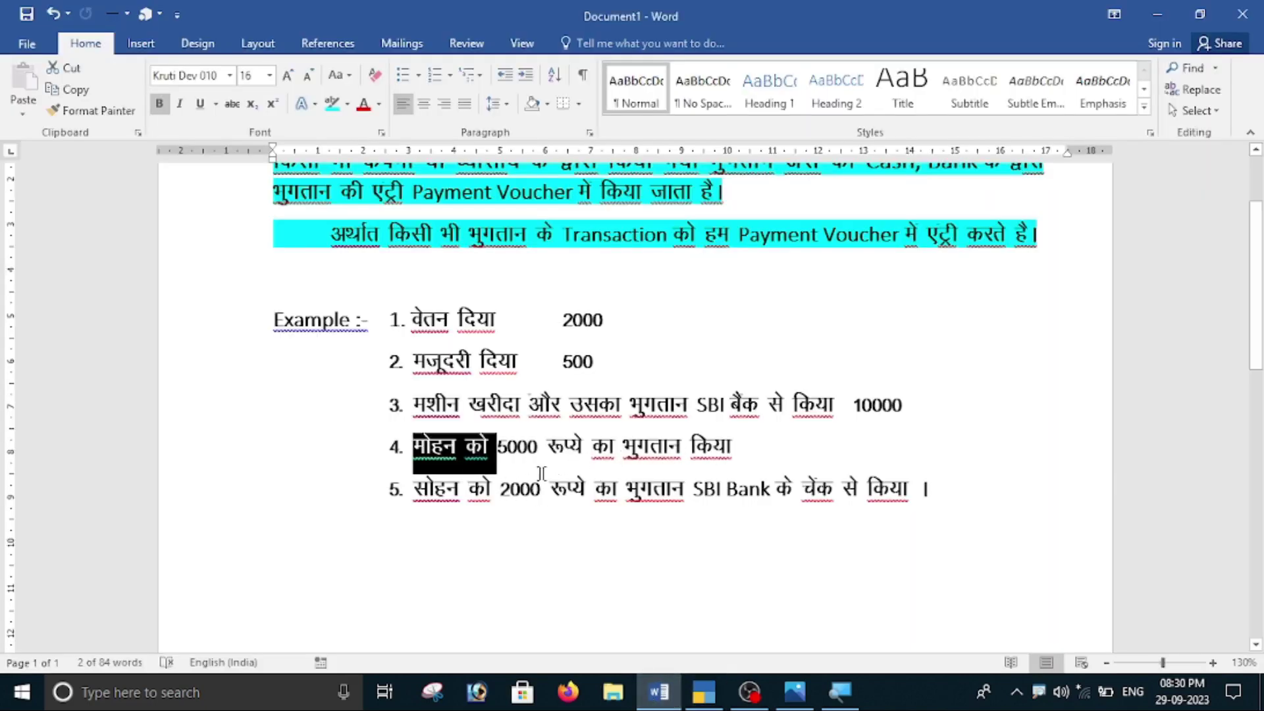
click(465, 446)
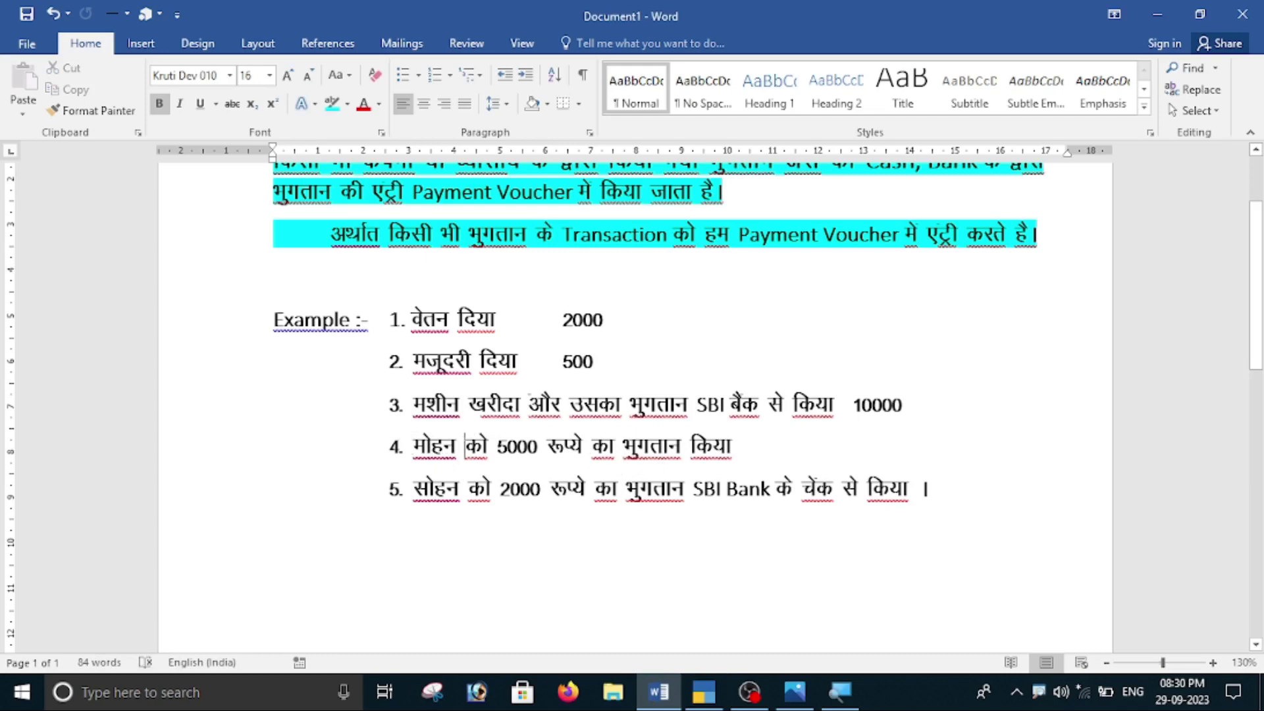
click(705, 683)
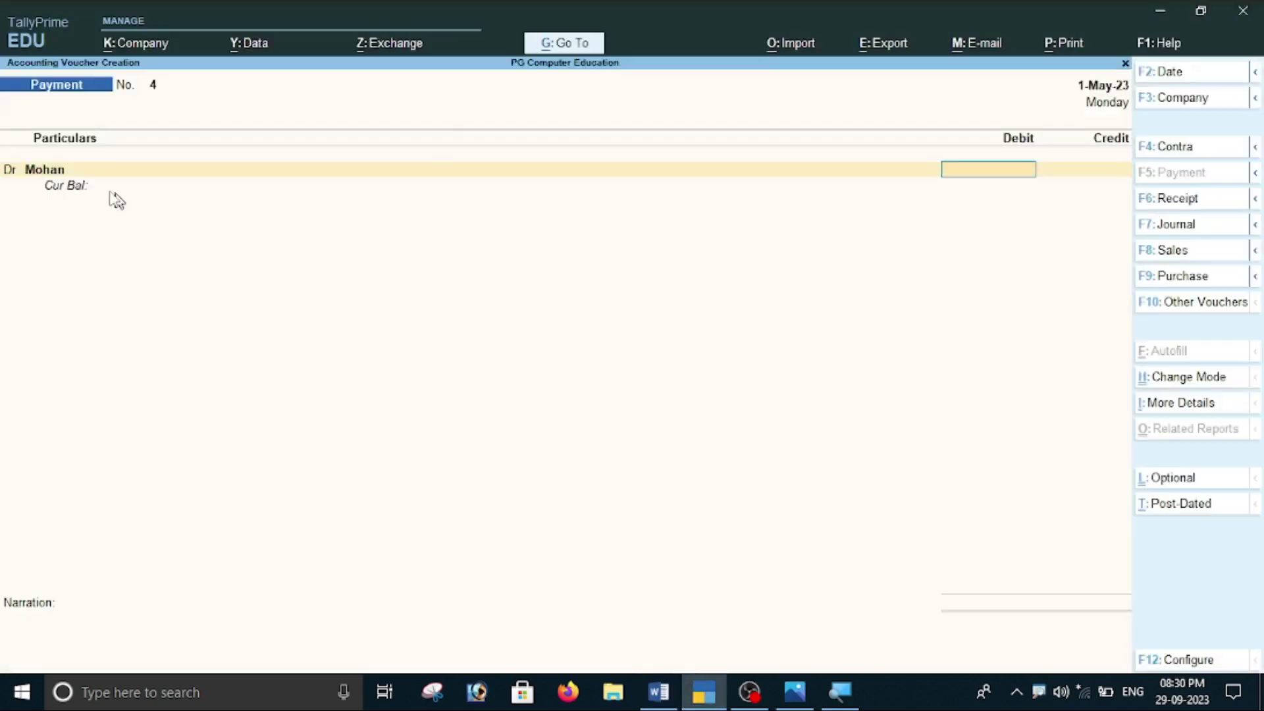
Debit the fourth example's payee with 5,000 and record the bill-wise reference as On Account.
text(5000)
key(Return)
key(Return)
key(Return)
key(Return)
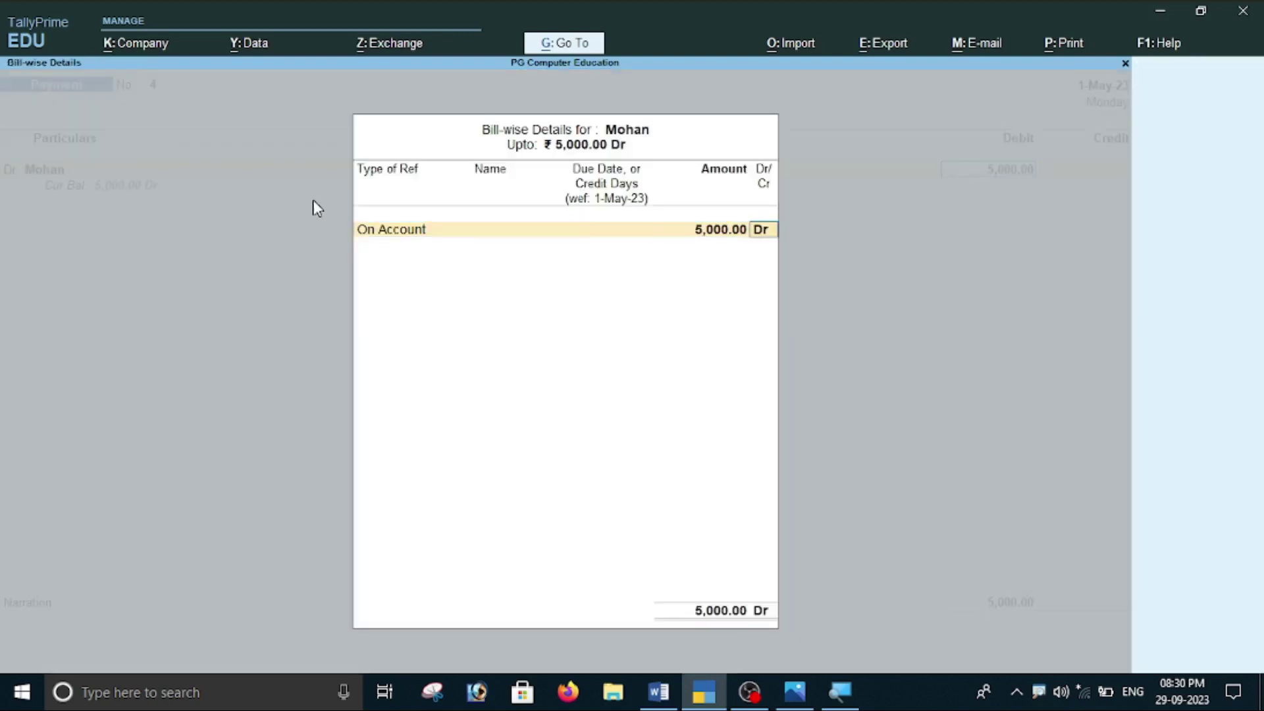
Credit Cash with 5,000 and save the payment voucher without a narration.
key(Down)
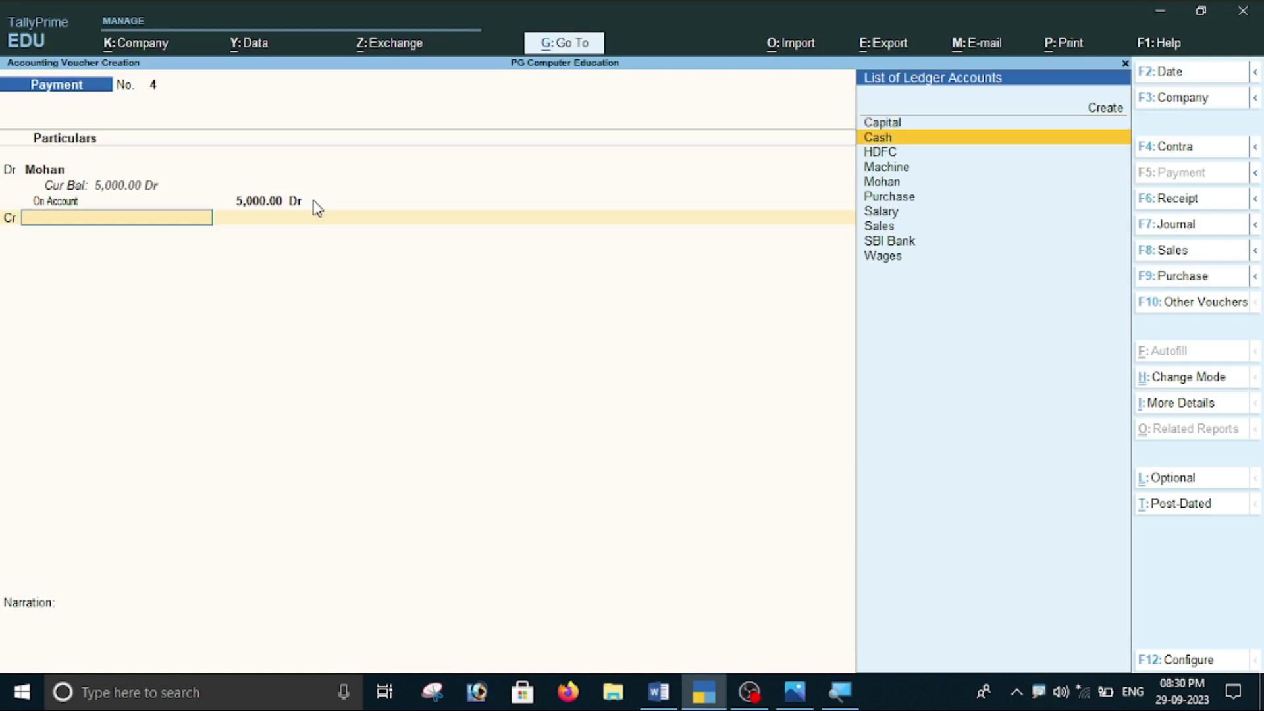
key(Return)
key(Return)
key(Return)
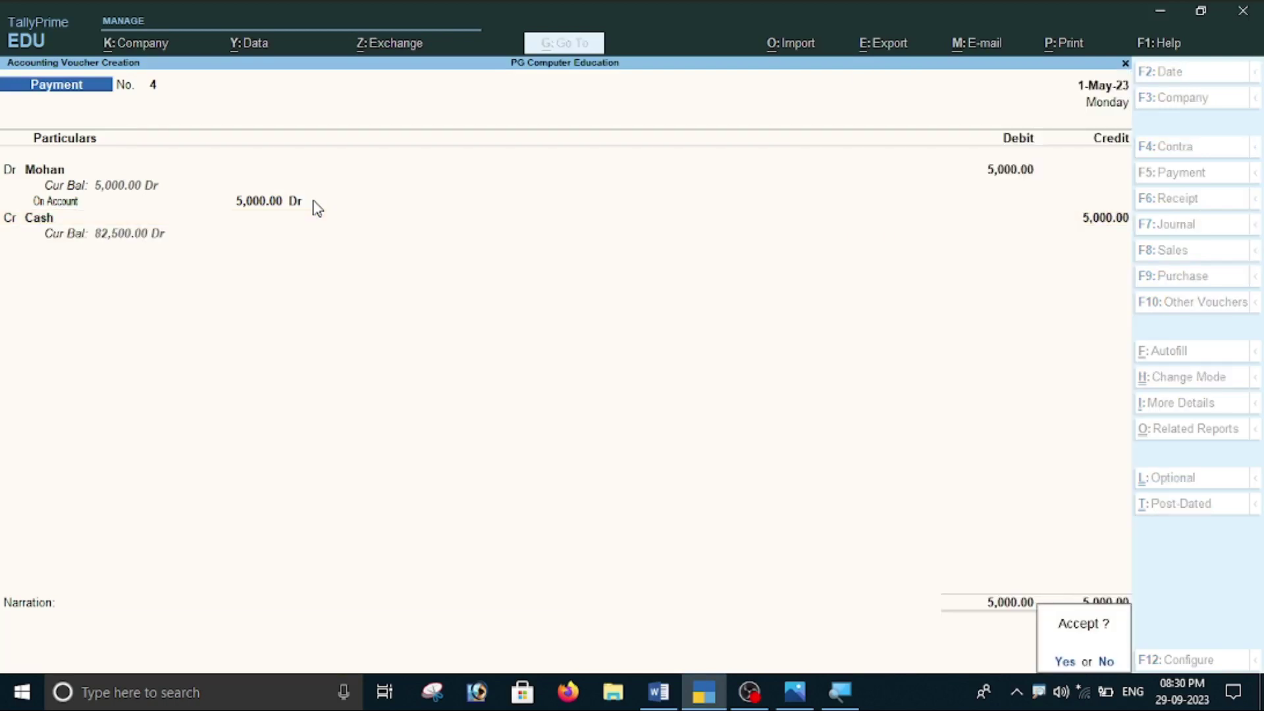
key(y)
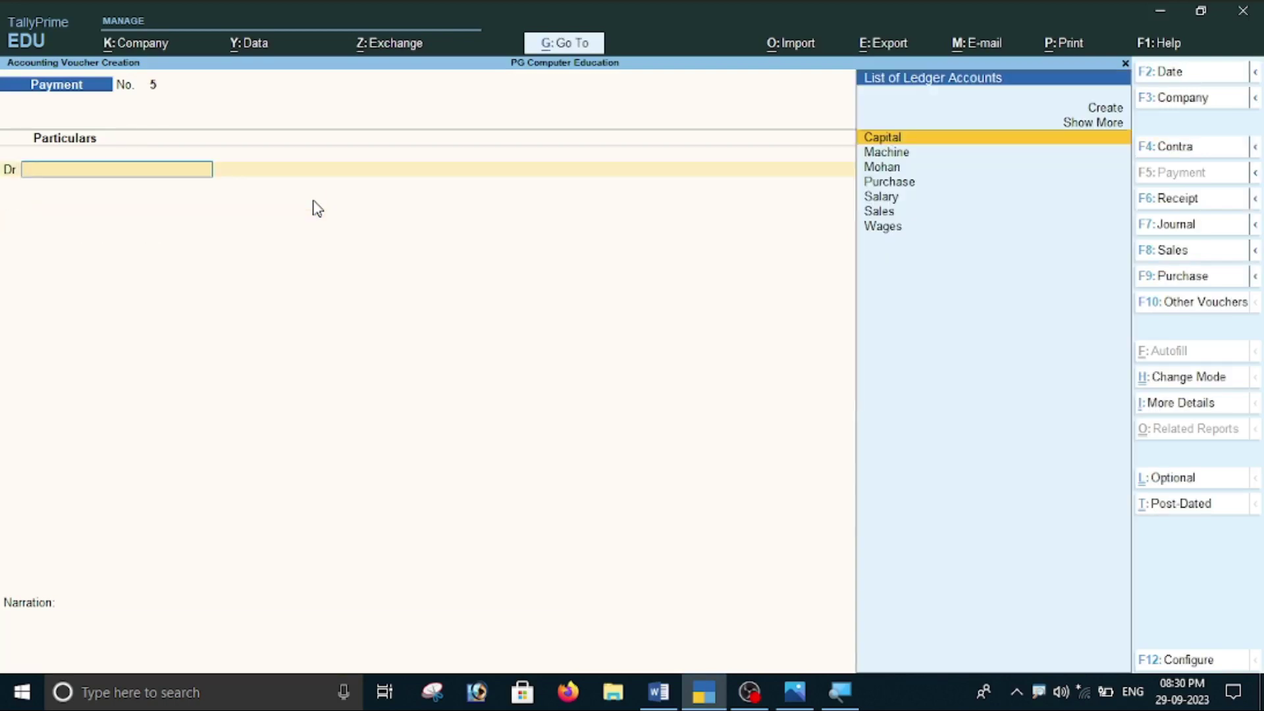
Check the fifth payment example's payee, amount and SBI Bank cheque details in Word, returning to TallyPrime.
click(658, 692)
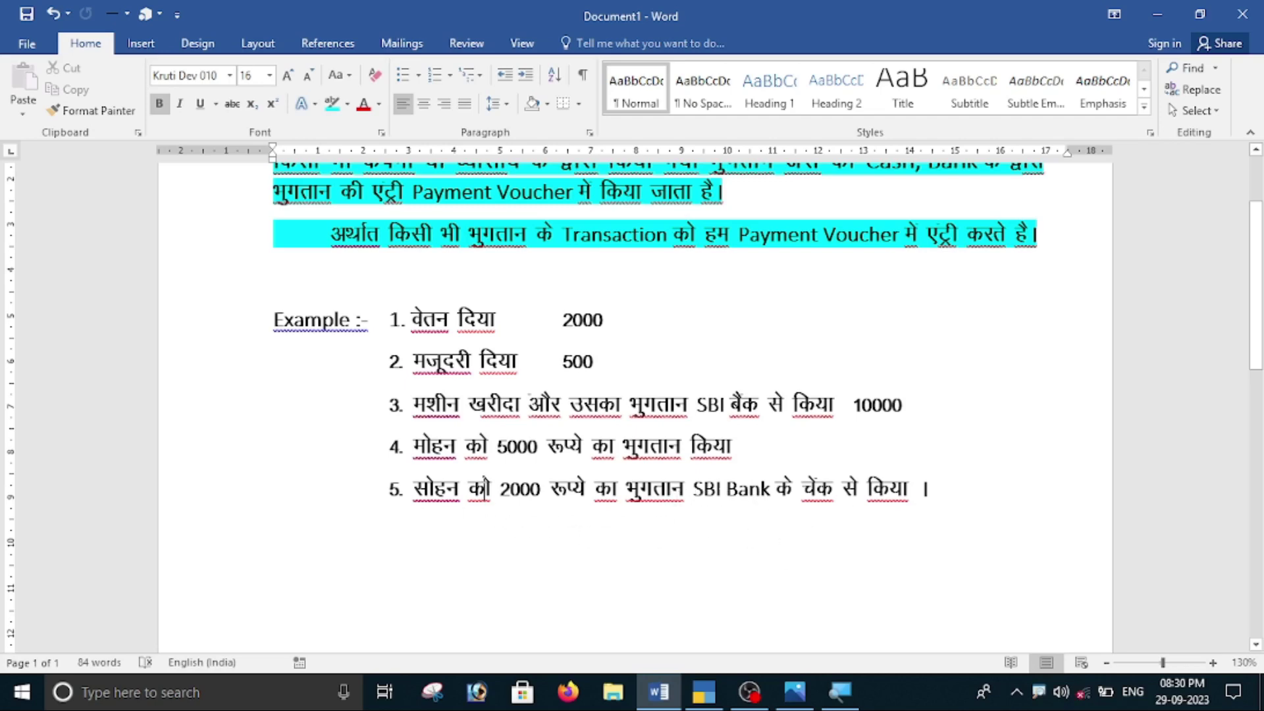
drag(693, 500, 839, 500)
click(693, 501)
drag(693, 501, 773, 500)
click(760, 489)
click(704, 691)
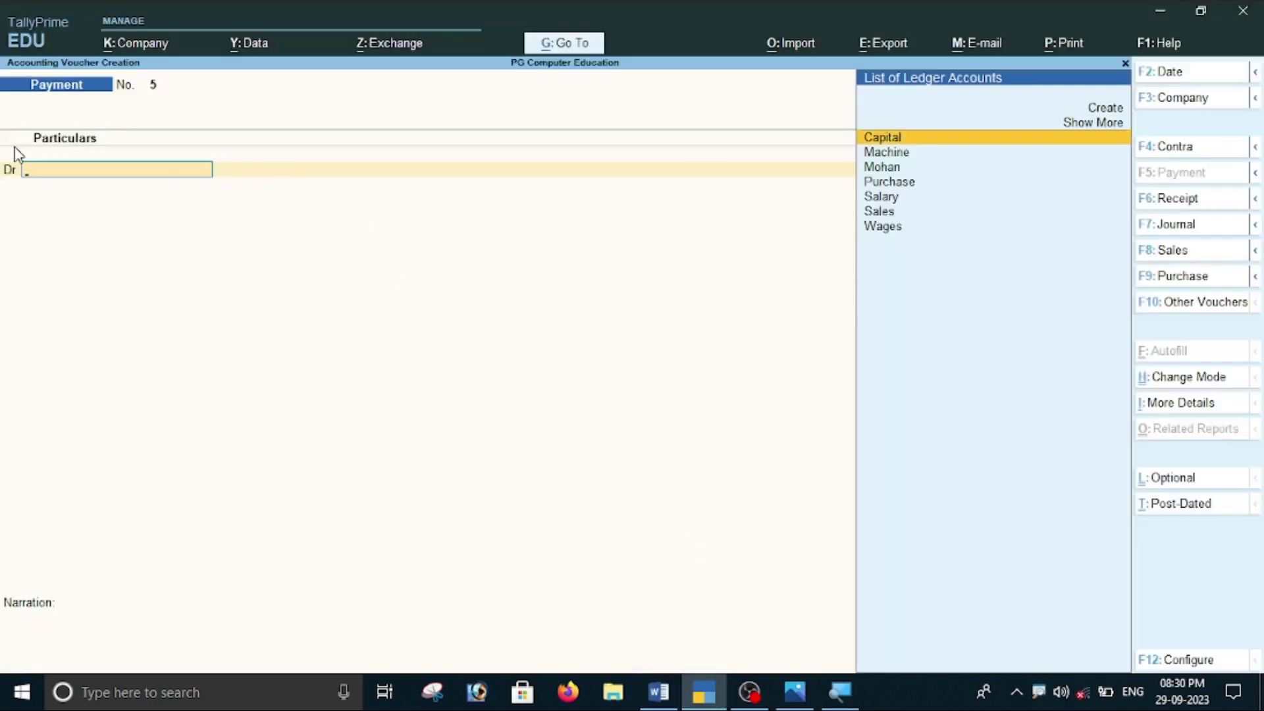
Start a new ledger from the voucher's debit line, named after the fifth example's payee.
key(alt+c)
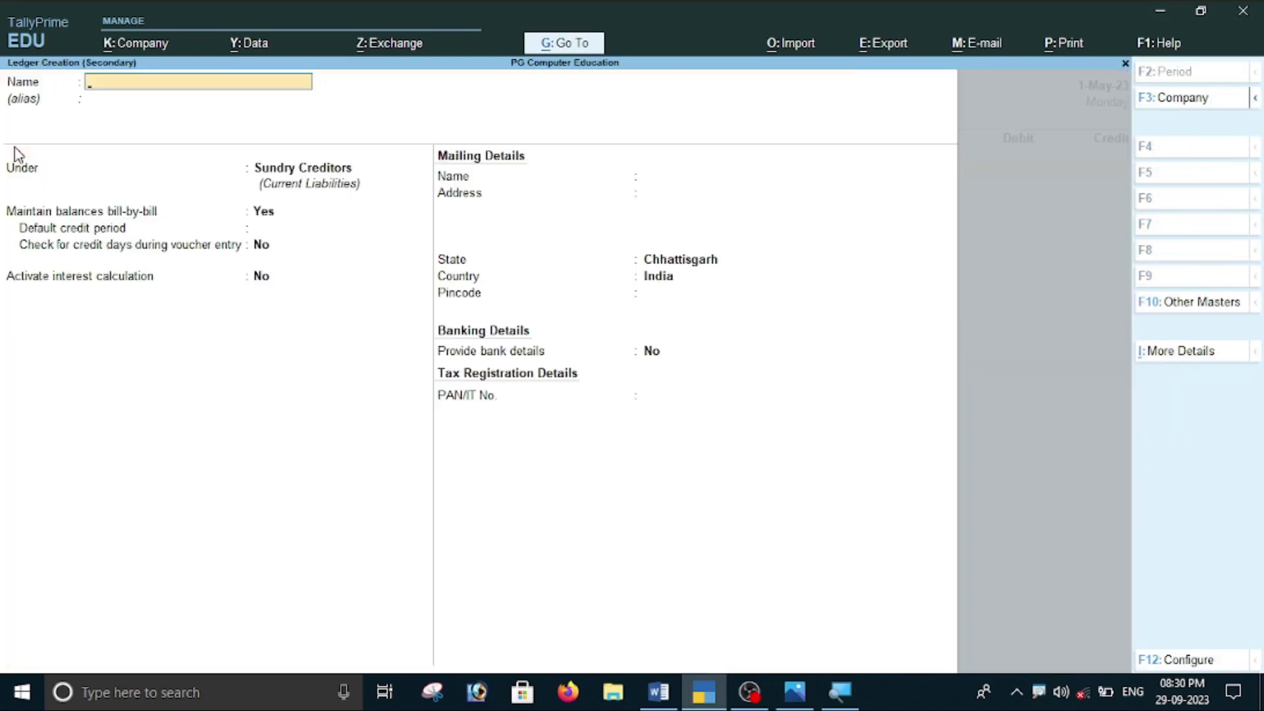
text(Sao)
key(BackSpace)
text(ohan)
key(Return)
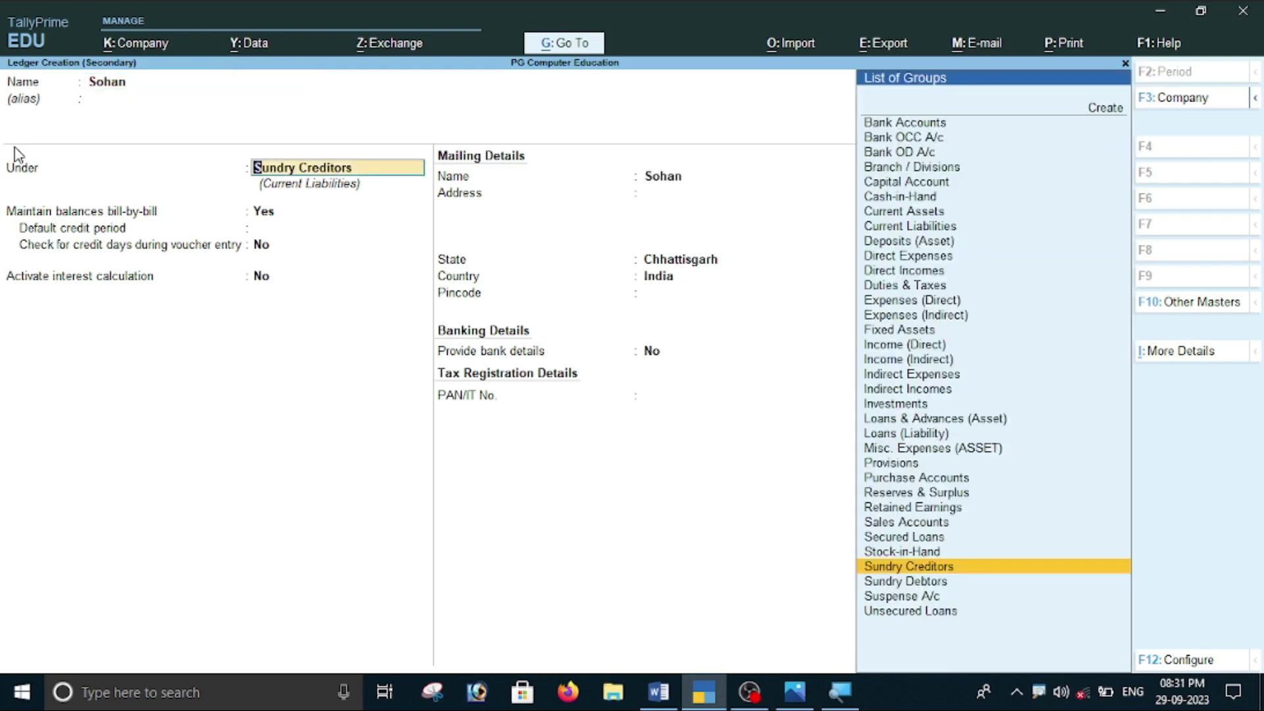
Keep Sundry Creditors as the new payee ledger's group, leave its other details at their defaults, and save it.
key(Return)
key(Return)
key(Return)
key(Return)
key(Return)
key(Return)
key(Return)
key(Return)
key(Return)
key(Return)
key(Return)
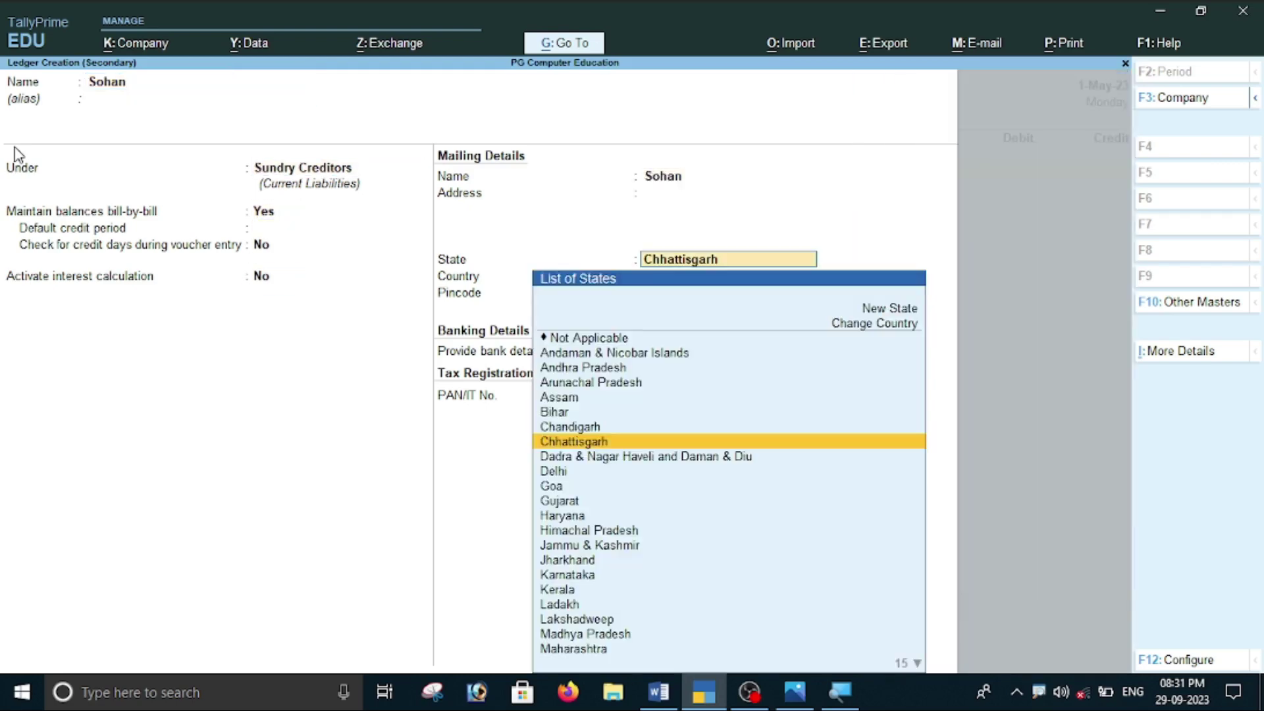
key(Return)
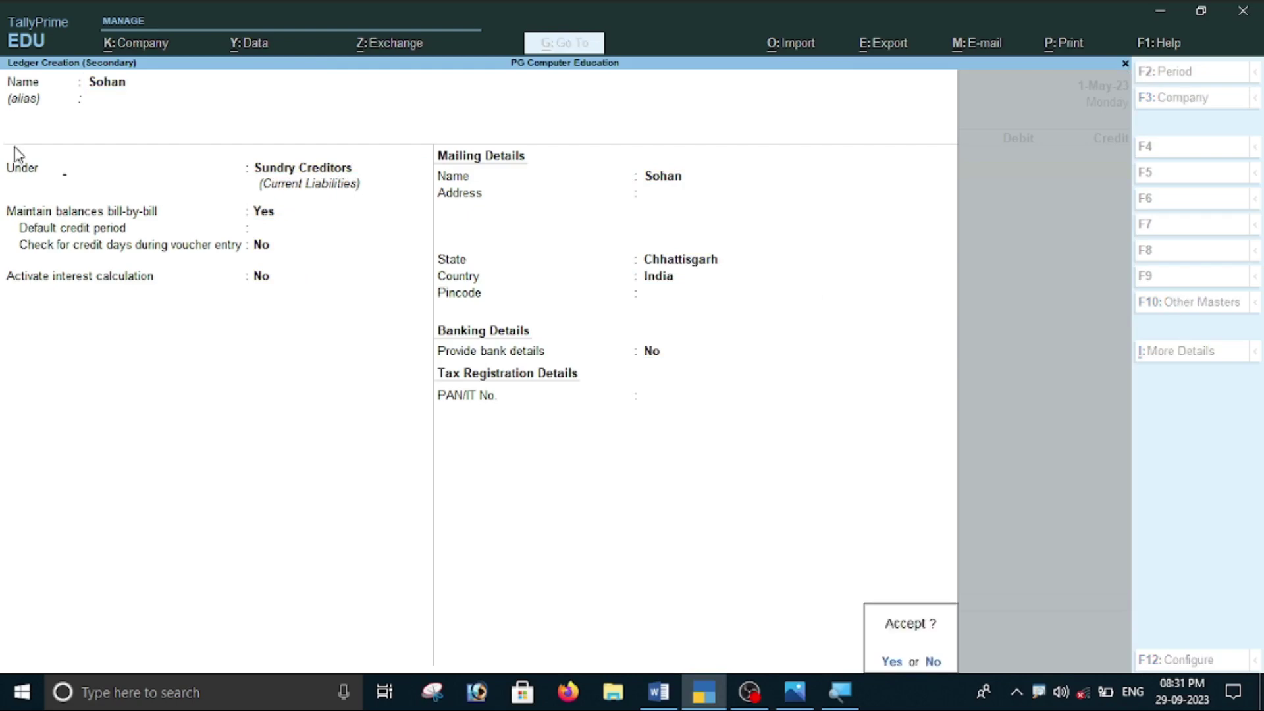
key(Return)
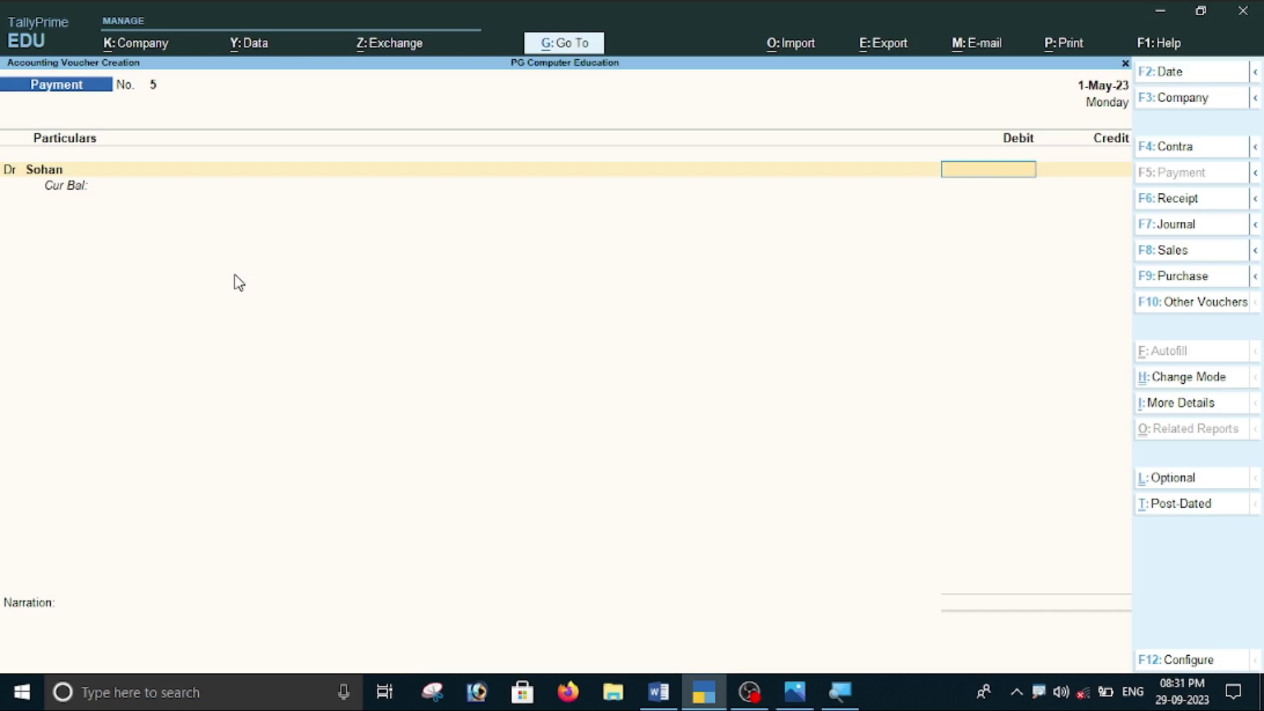
Check the fifth example's amount in Word, and debit its payee with 2,000 in TallyPrime as On Account.
click(660, 691)
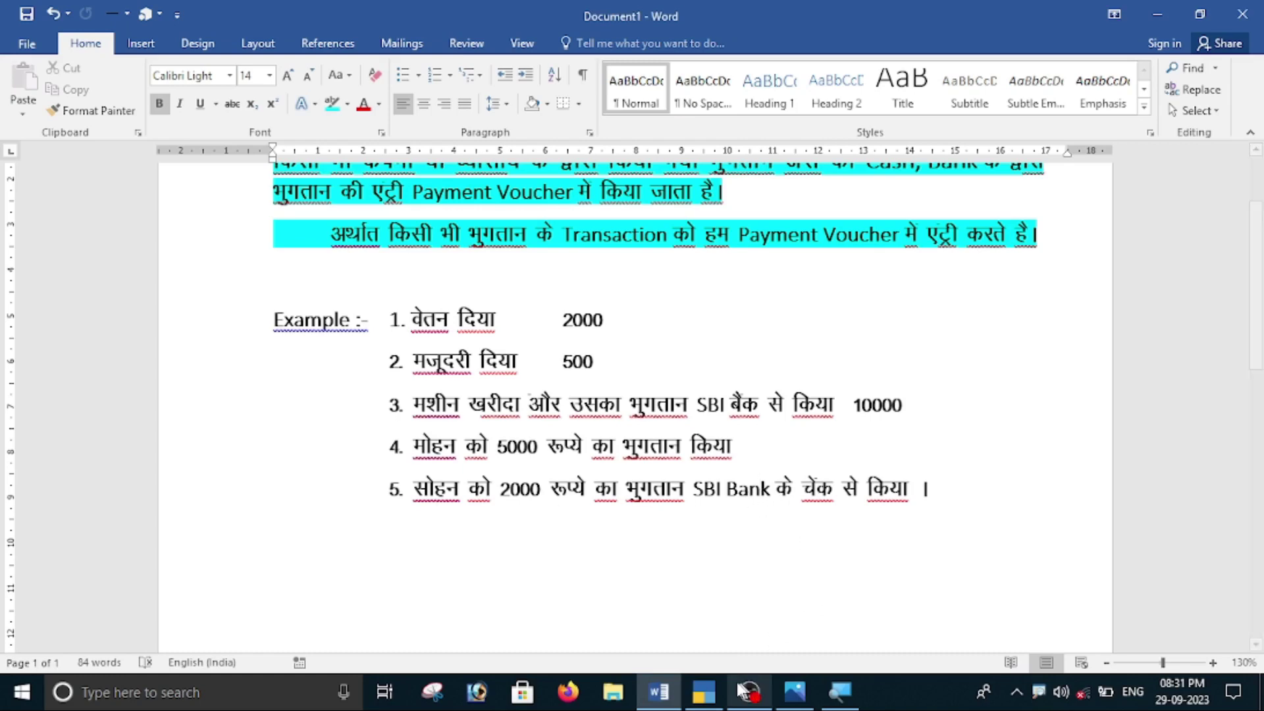
click(703, 691)
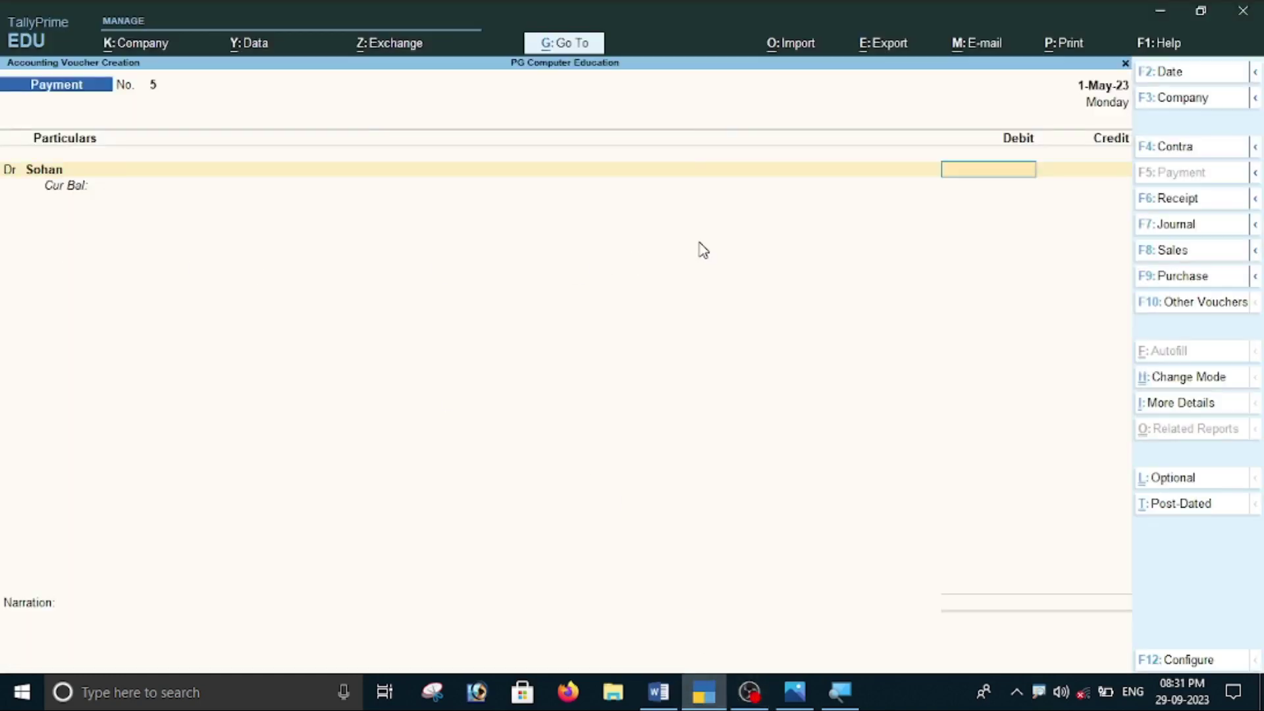
text(2000)
key(Return)
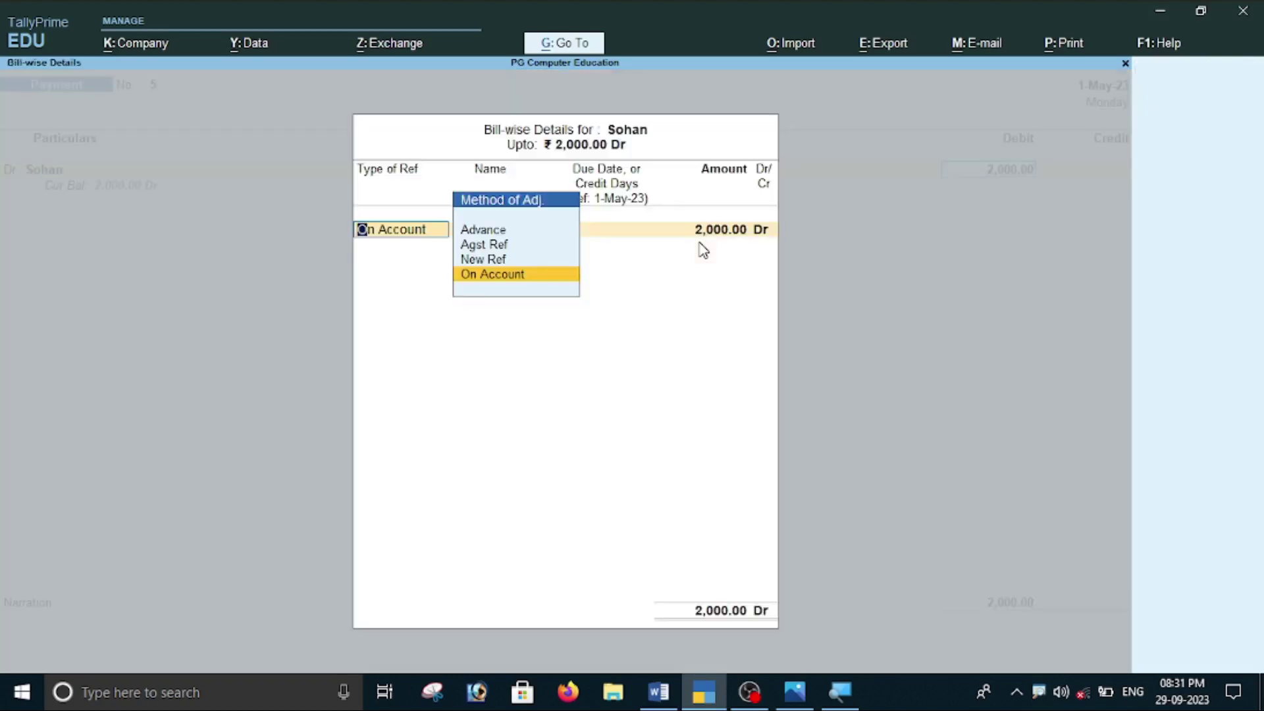
key(Return)
key(Return)
key(Return)
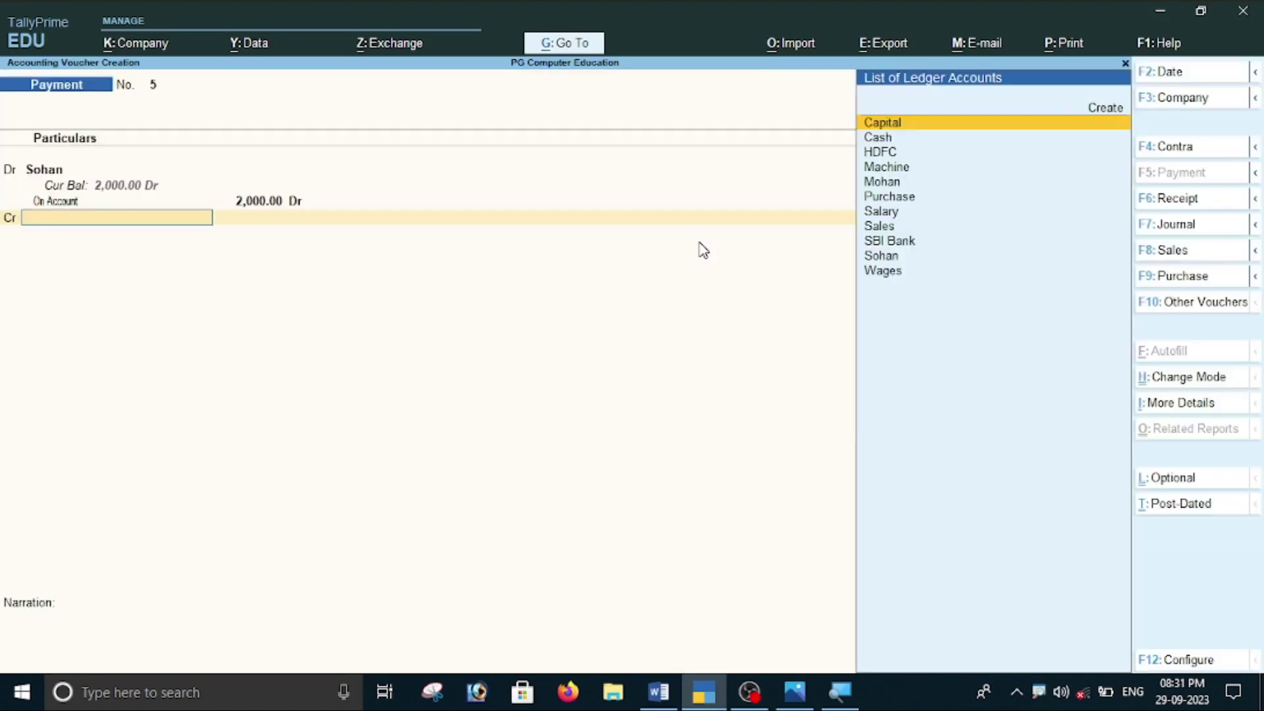
Choose SBI Bank as the credit account with an amount of 2,000.
key(Down)
key(Down)
key(Down)
key(Down)
key(Down)
key(Down)
key(Down)
key(Down)
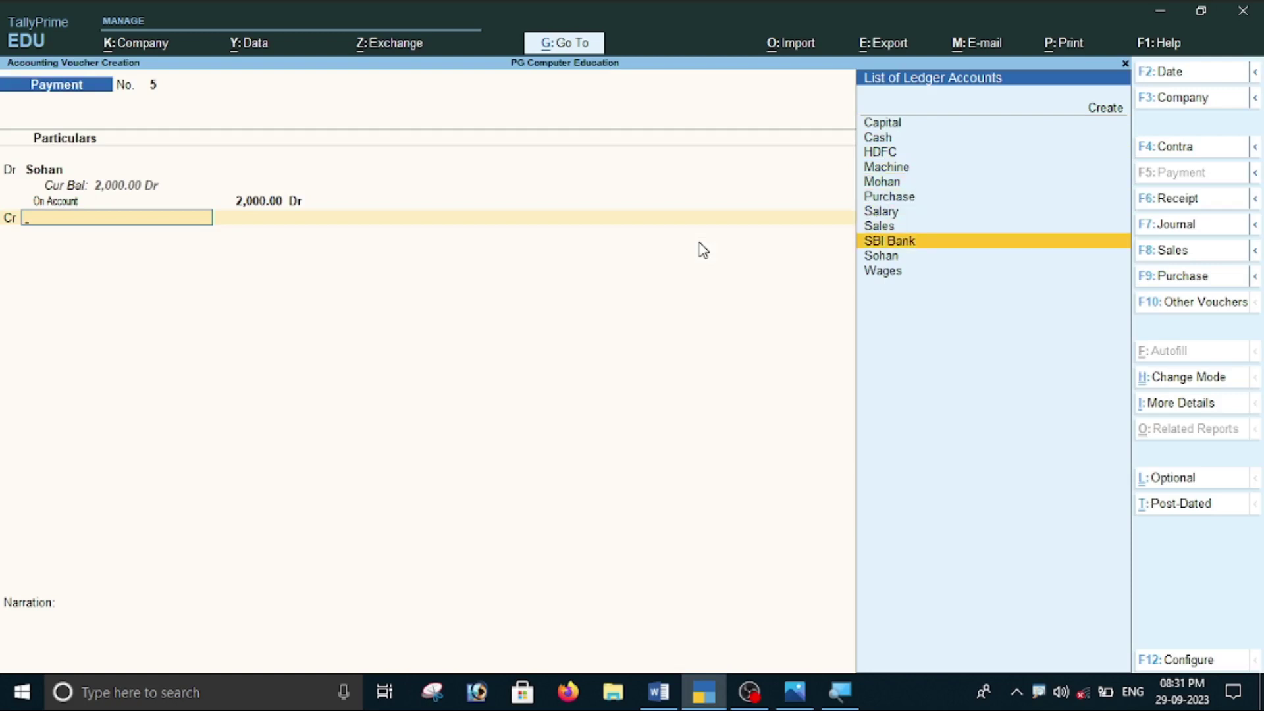
key(Return)
key(Return)
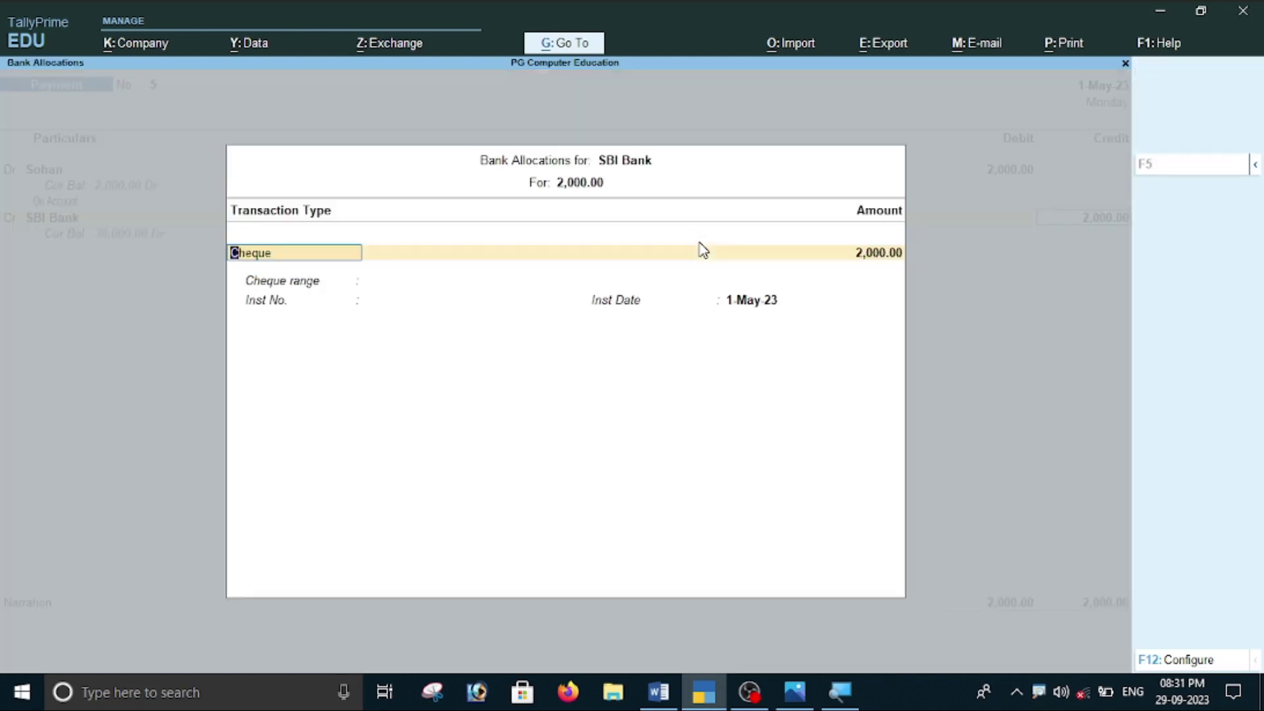
Allocate the SBI Bank payment as a cheque with instrument number 444464 dated 1-May-23, and accept the payment voucher.
key(Return)
key(Return)
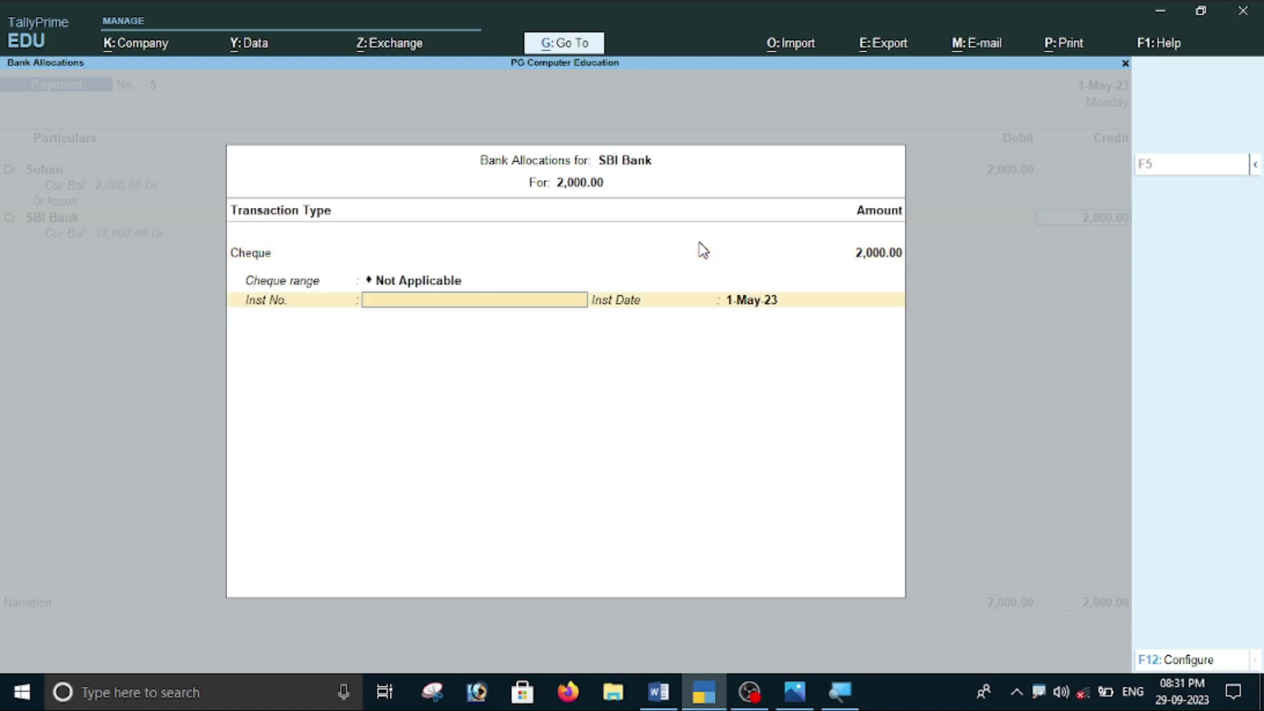
text(444464)
key(Return)
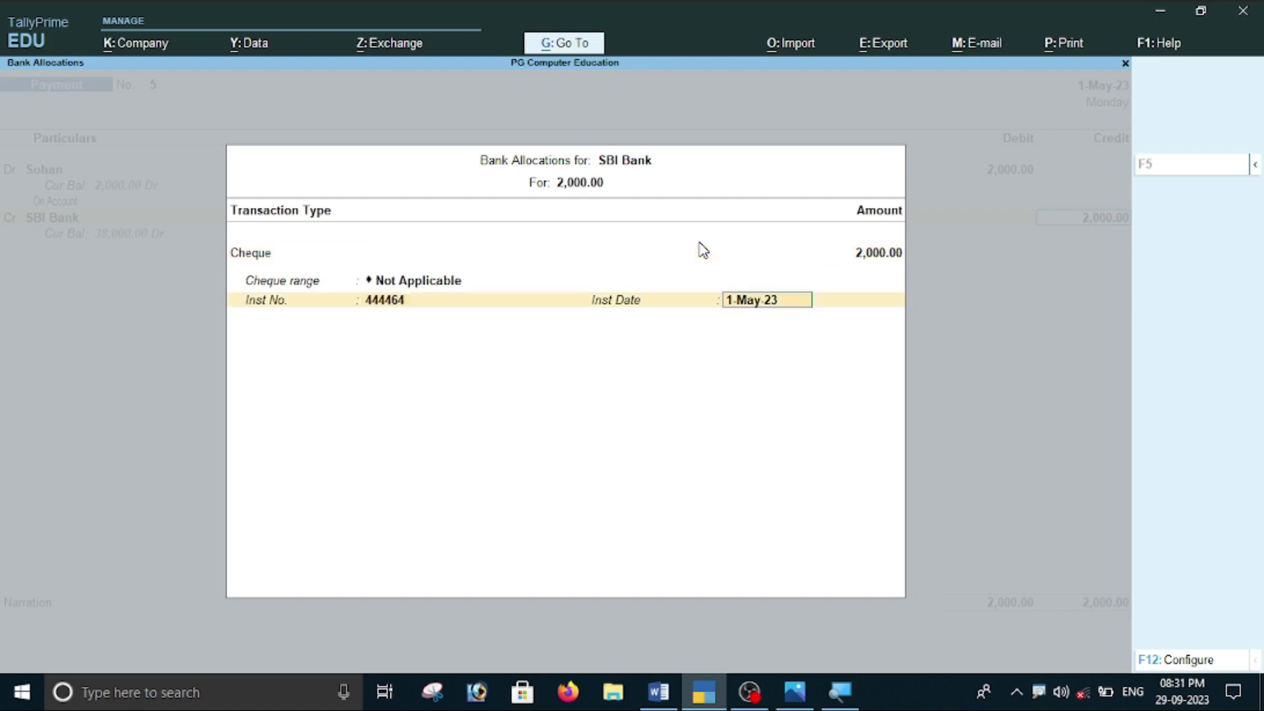
key(Return)
key(Return)
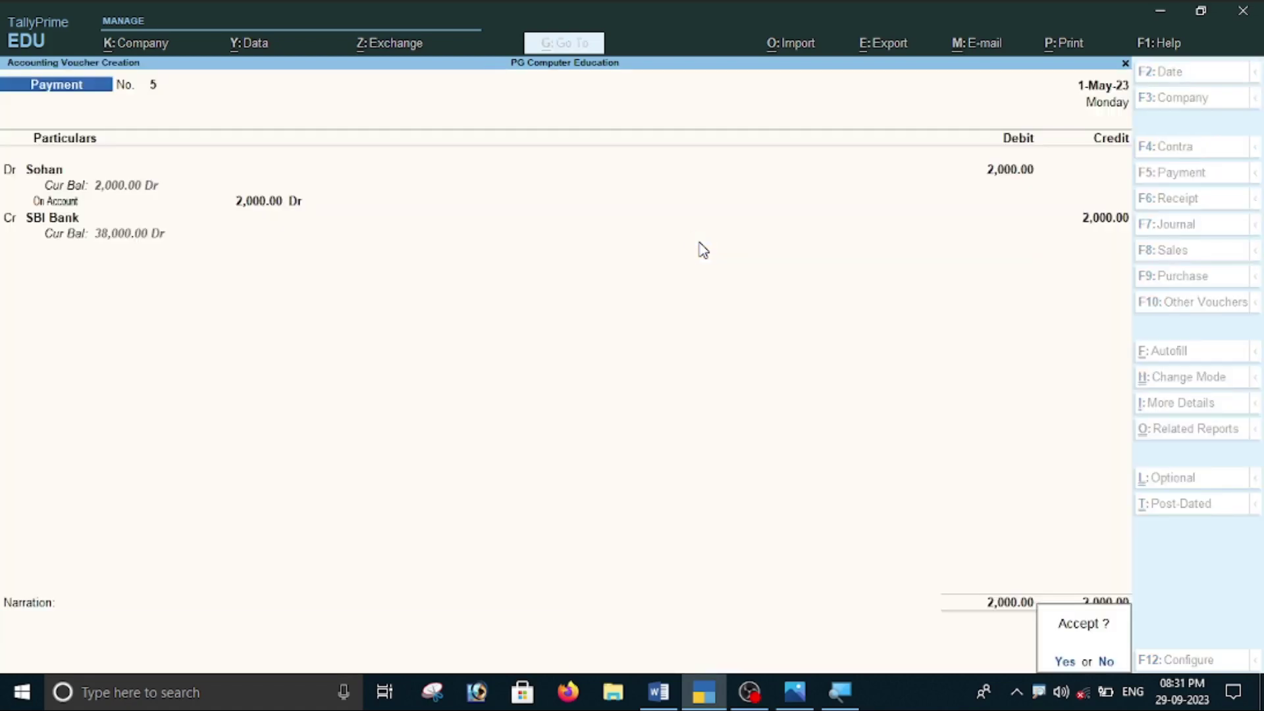
key(Return)
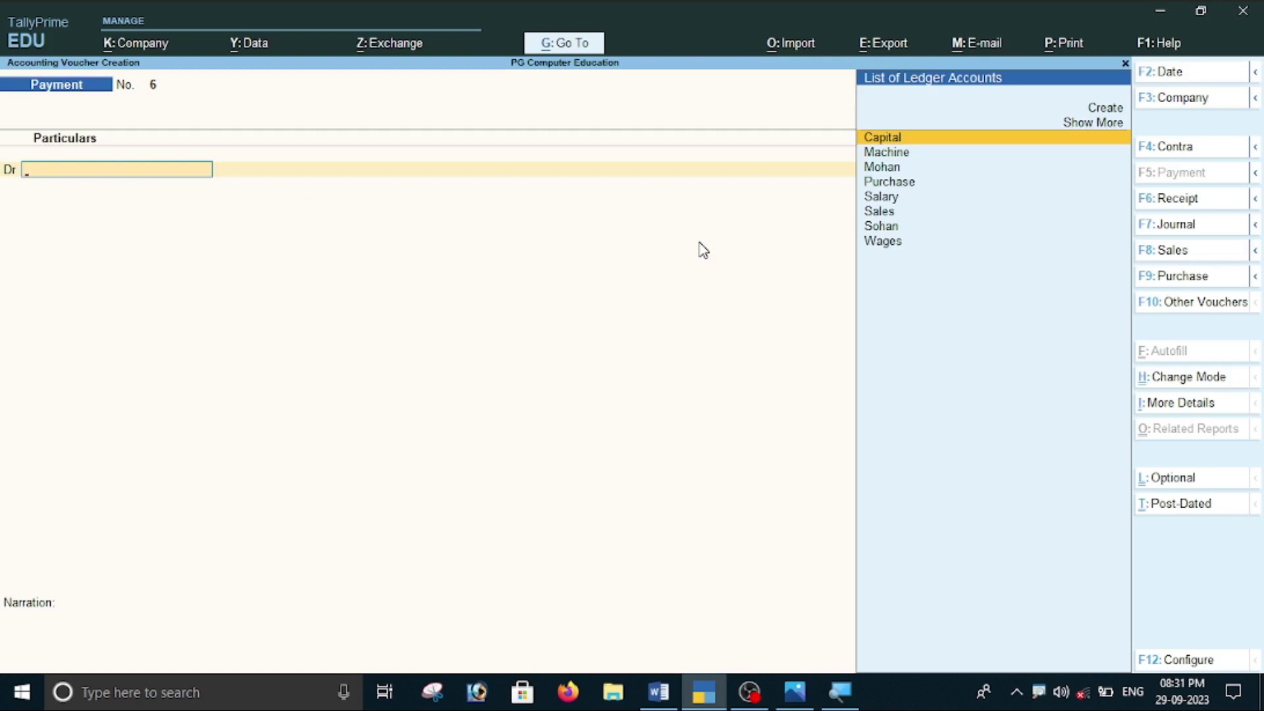
Check the example list in Word, quit the blank payment voucher in TallyPrime, and open the Balance Sheet.
click(658, 691)
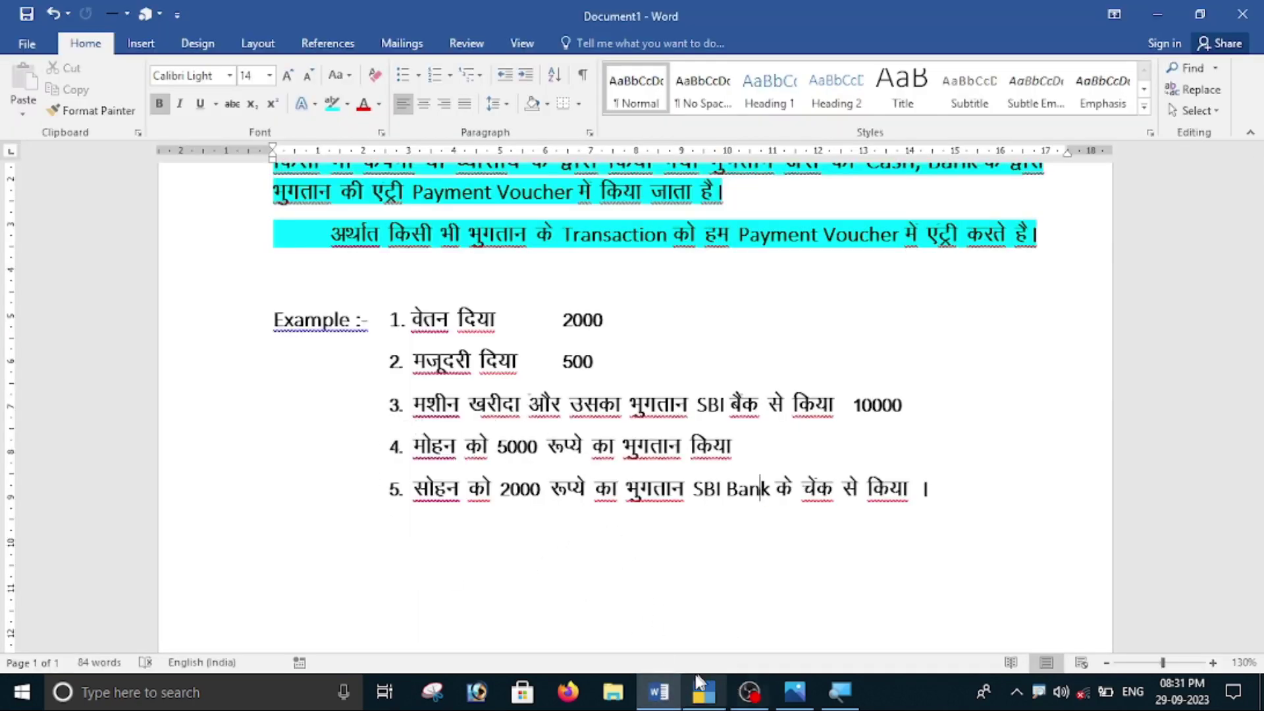
click(701, 688)
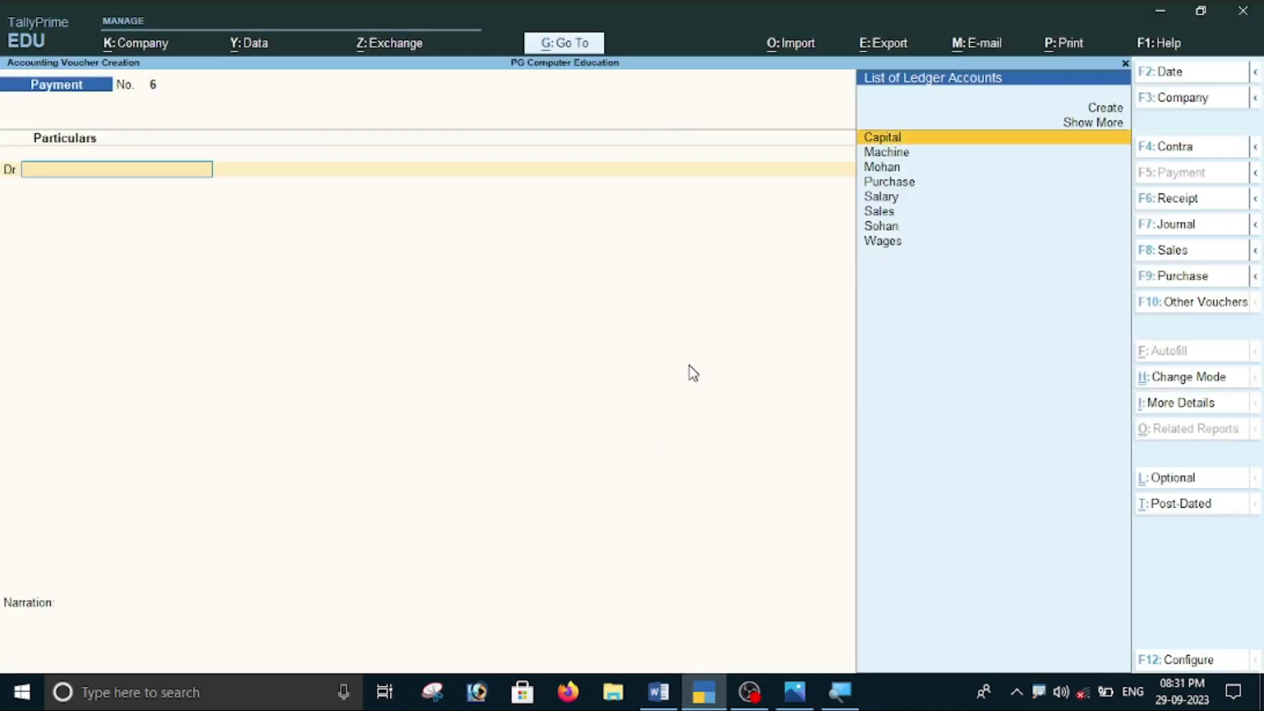
key(Escape)
key(y)
key(Down)
key(Down)
key(Down)
key(Down)
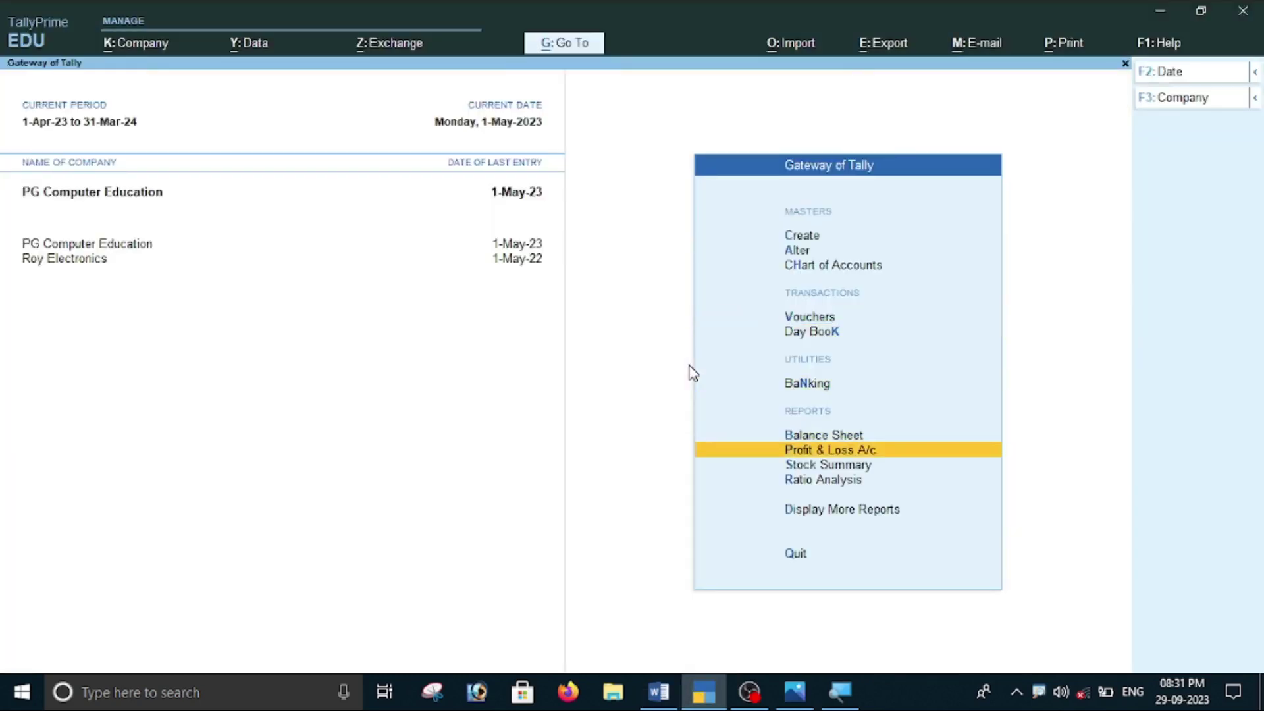
key(Up)
key(Return)
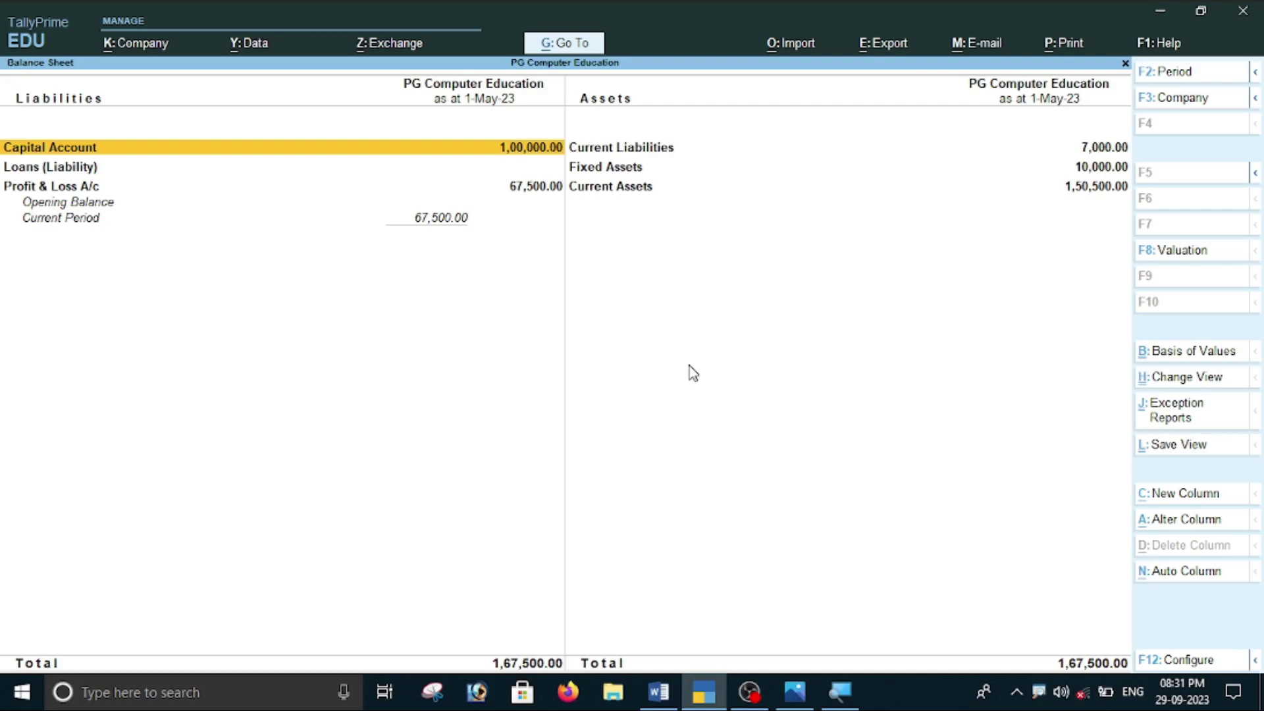
Drill down from Current Assets through Bank Accounts to review SBI Bank's May vouchers, and return to the Current Assets summary.
key(Right)
key(Down)
key(Down)
key(Return)
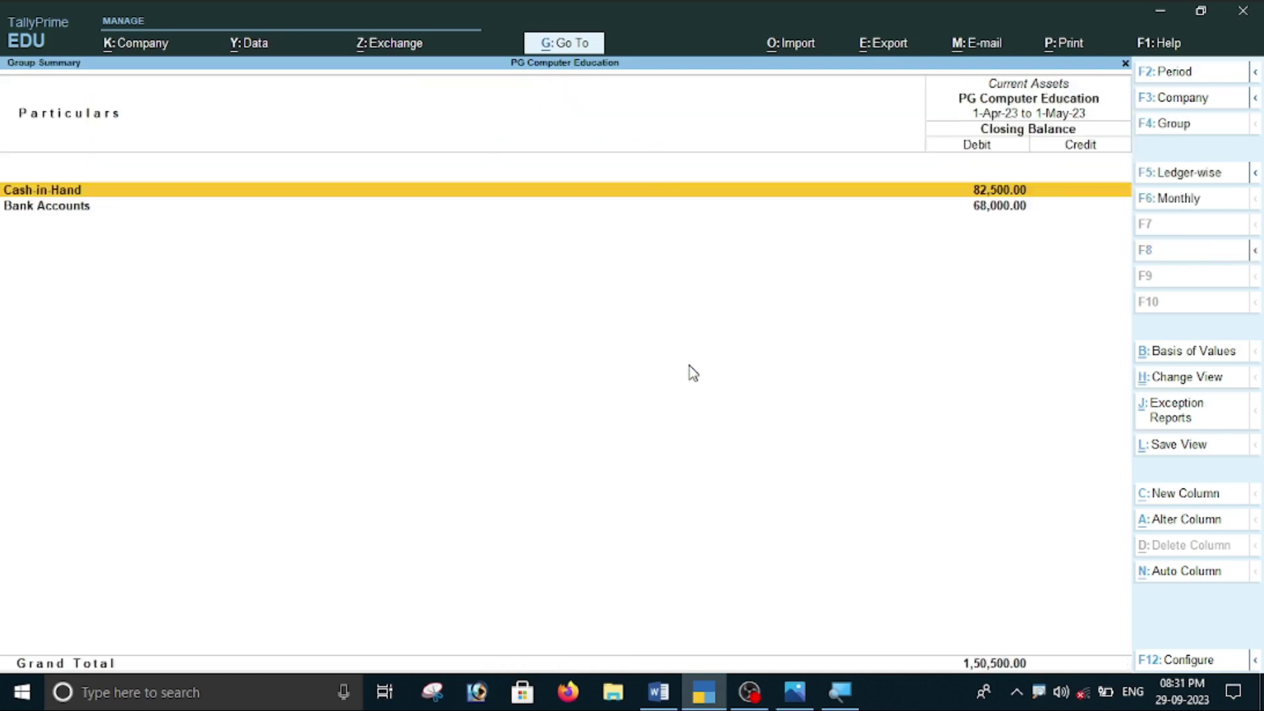
key(Down)
key(Return)
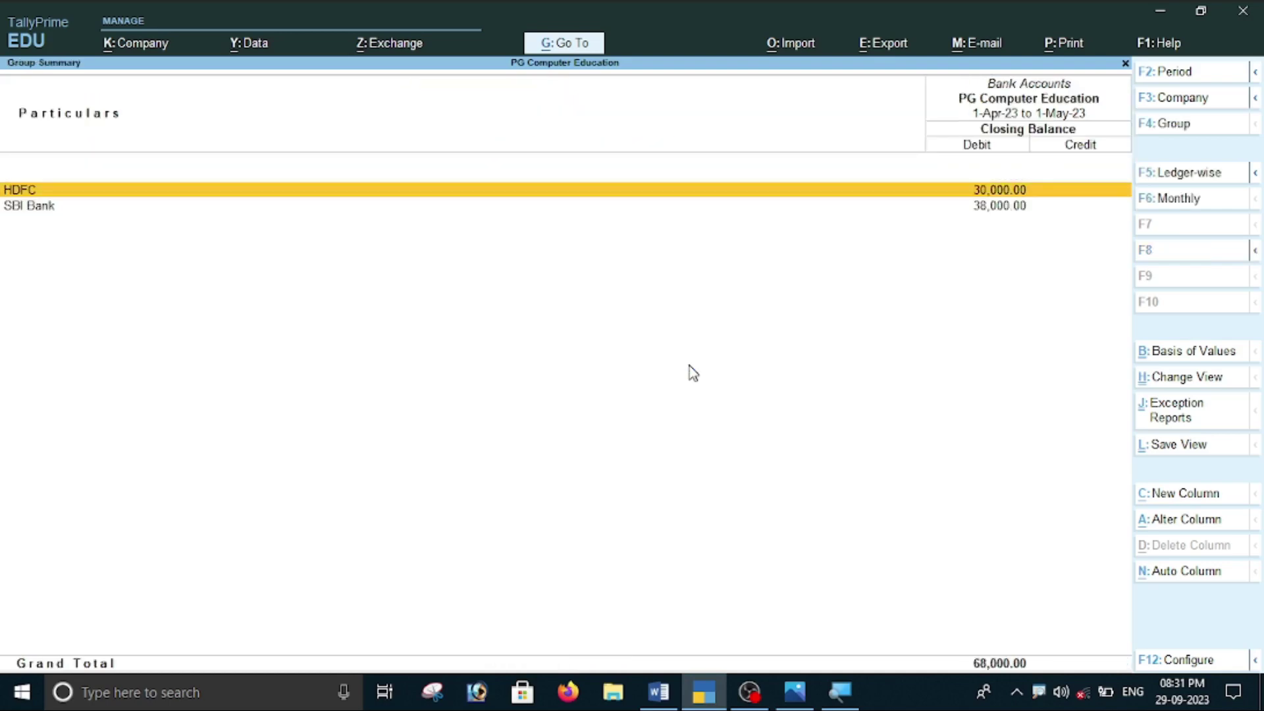
key(Down)
key(Return)
key(Return)
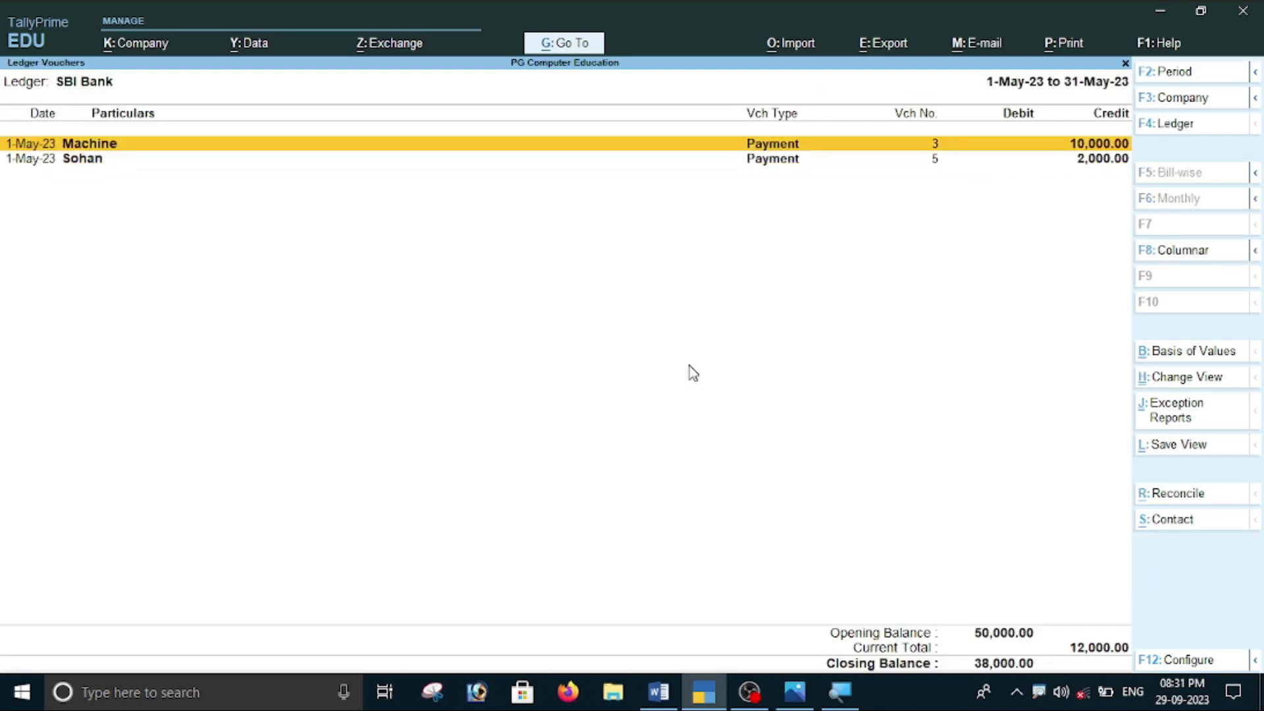
key(Down)
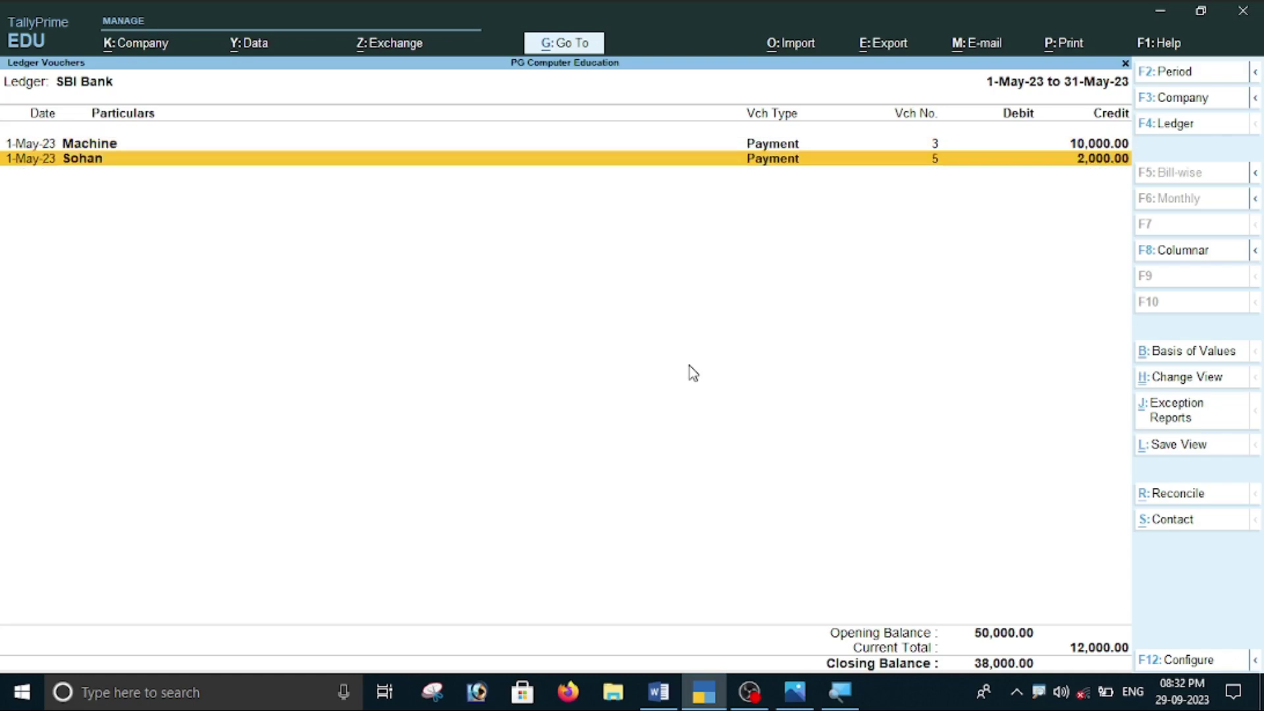
key(Escape)
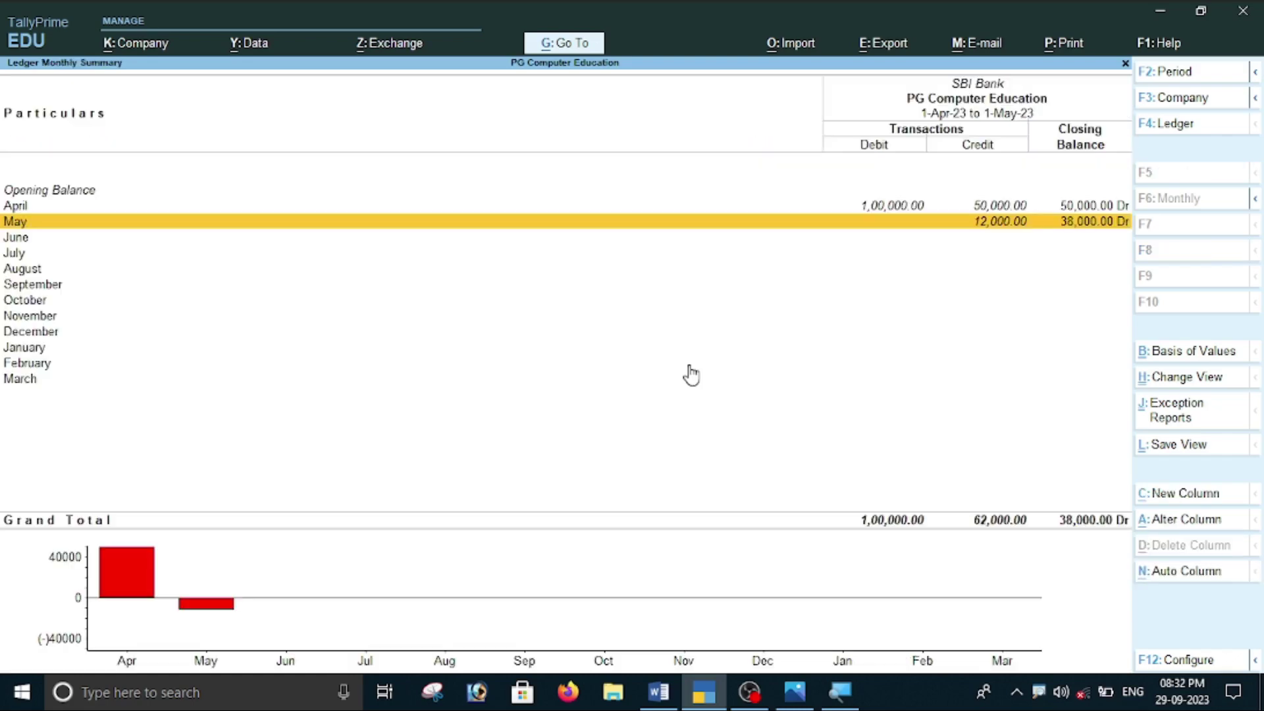
key(Escape)
key(Escape)
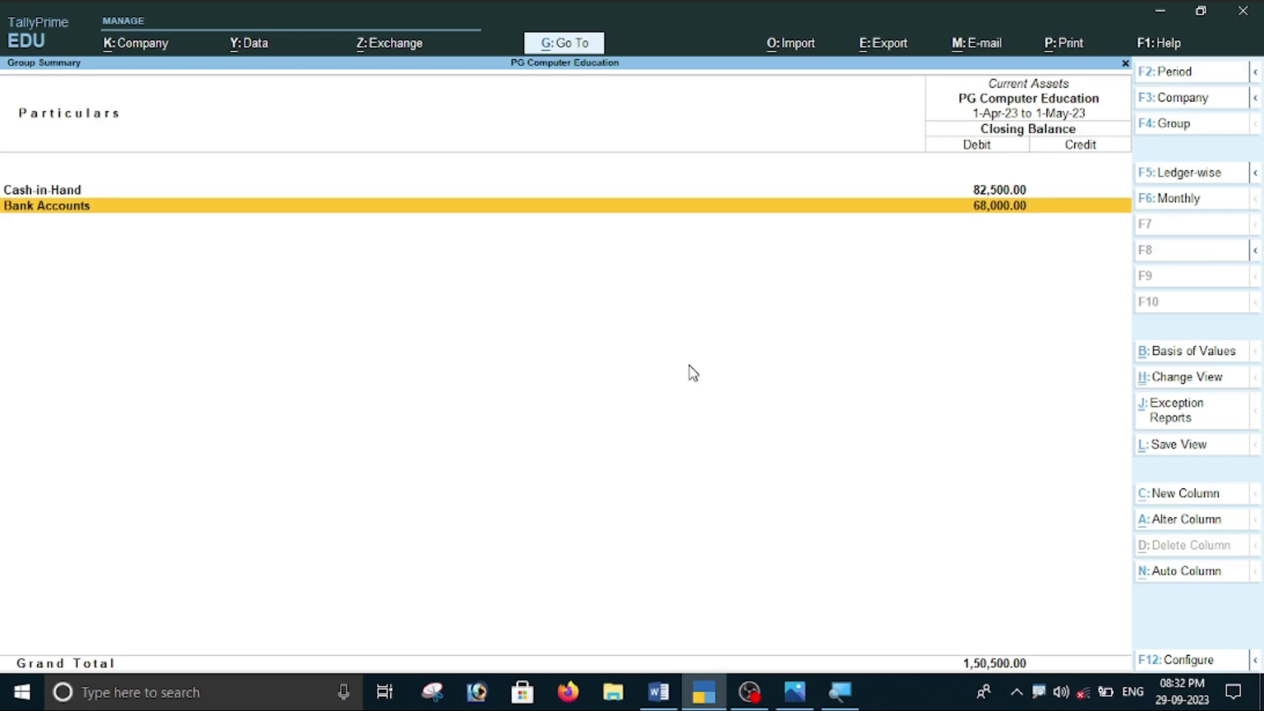
Drill down through Cash-in-Hand to the Cash ledger's May vouchers and review the payment entries listed there.
key(Up)
key(Return)
key(Return)
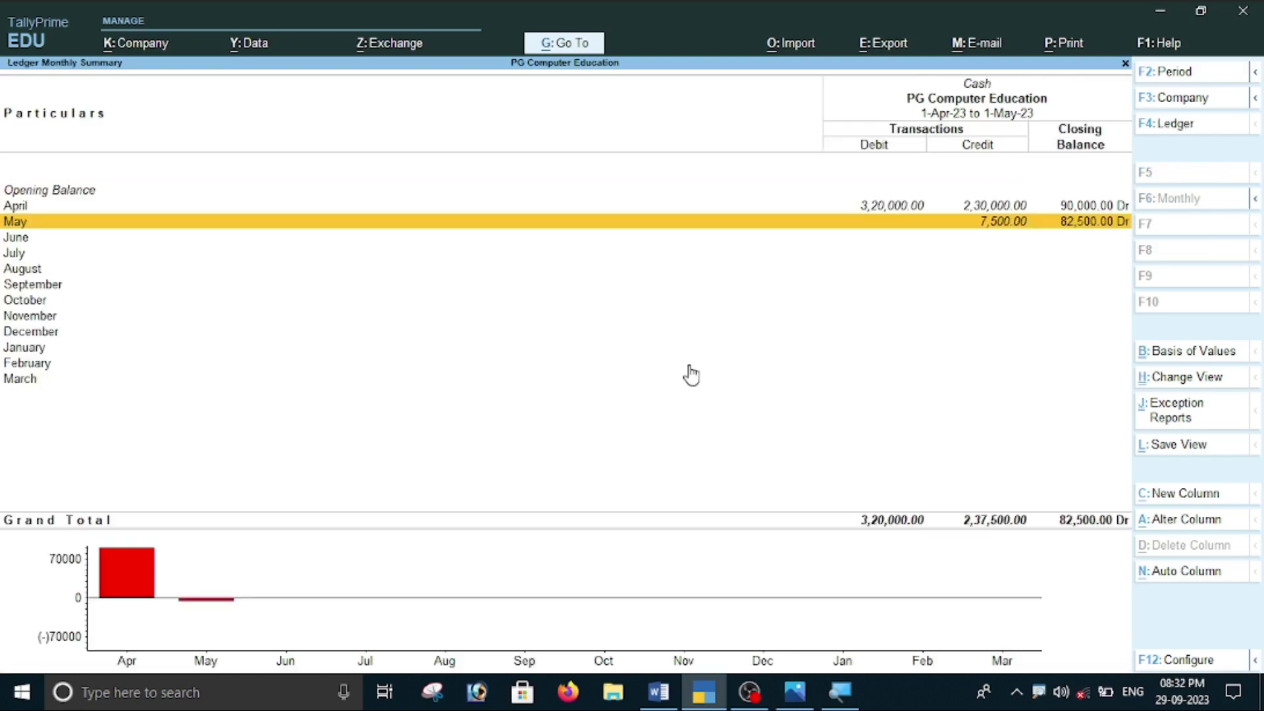
key(Return)
key(Down)
key(Down)
key(Up)
key(Up)
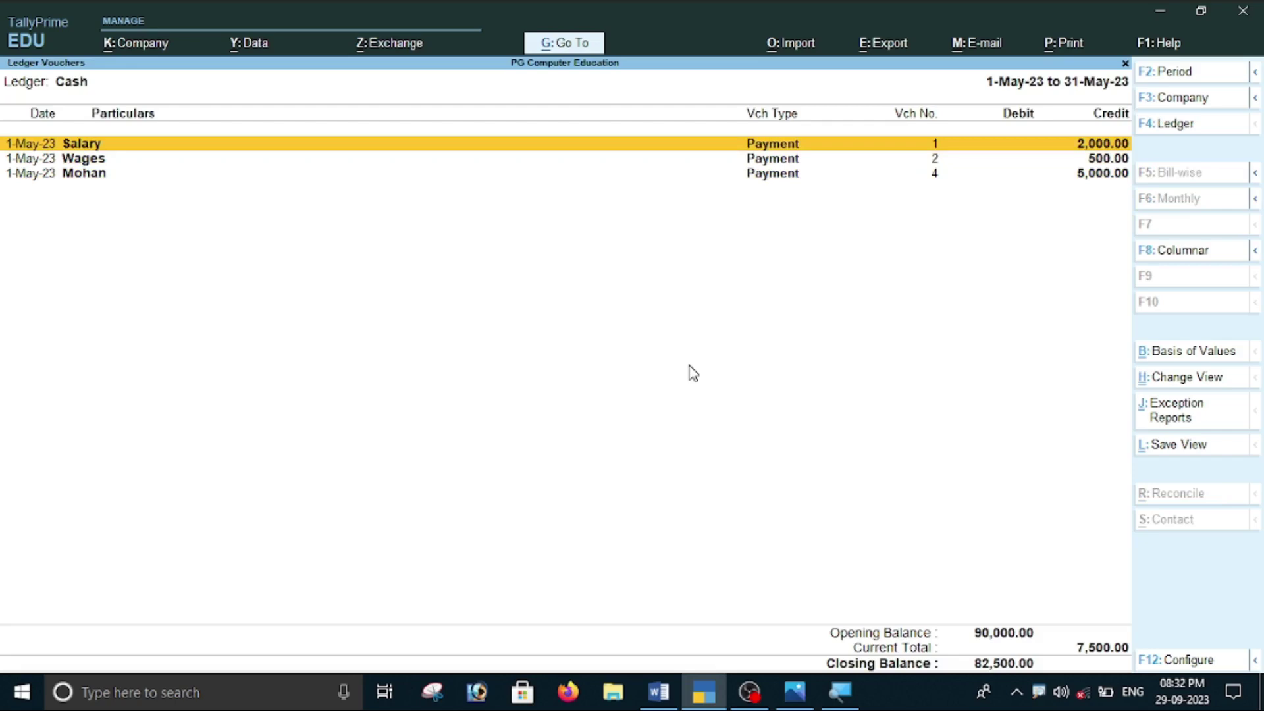
key(Down)
key(Down)
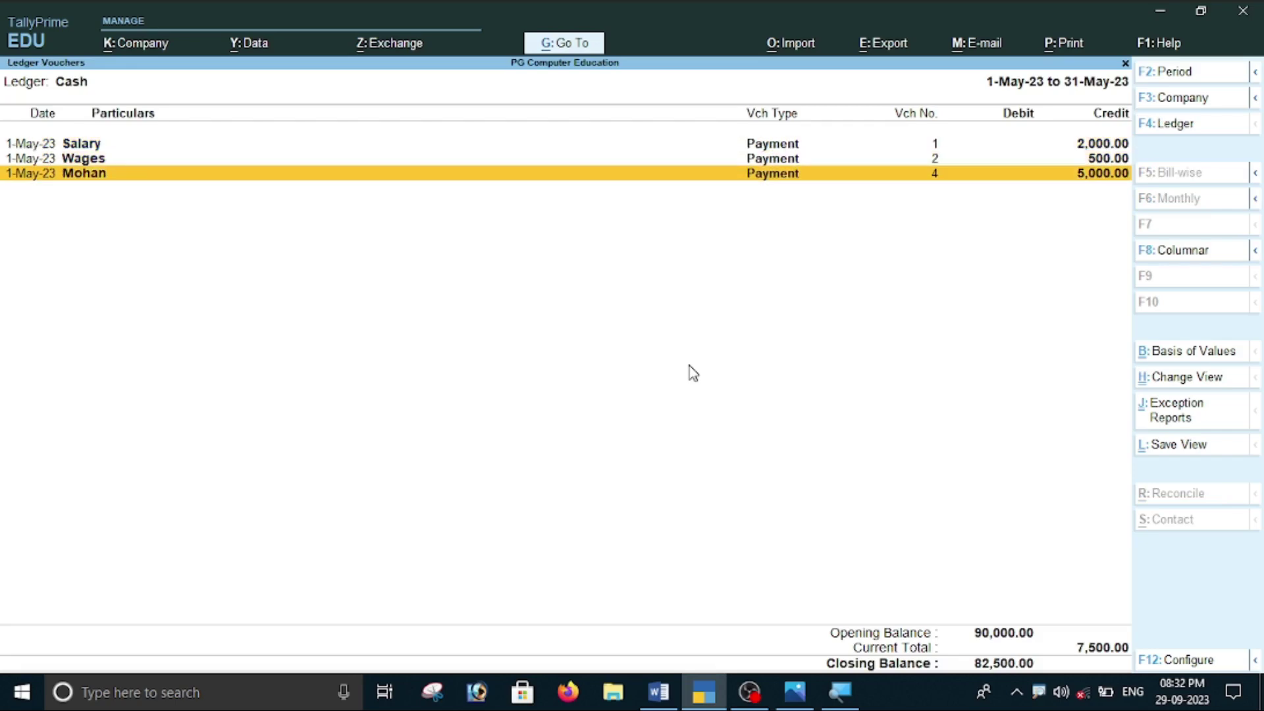
Close the Cash ledger reports and the Balance Sheet, returning to the Gateway of Tally.
key(Escape)
key(Escape)
key(Escape)
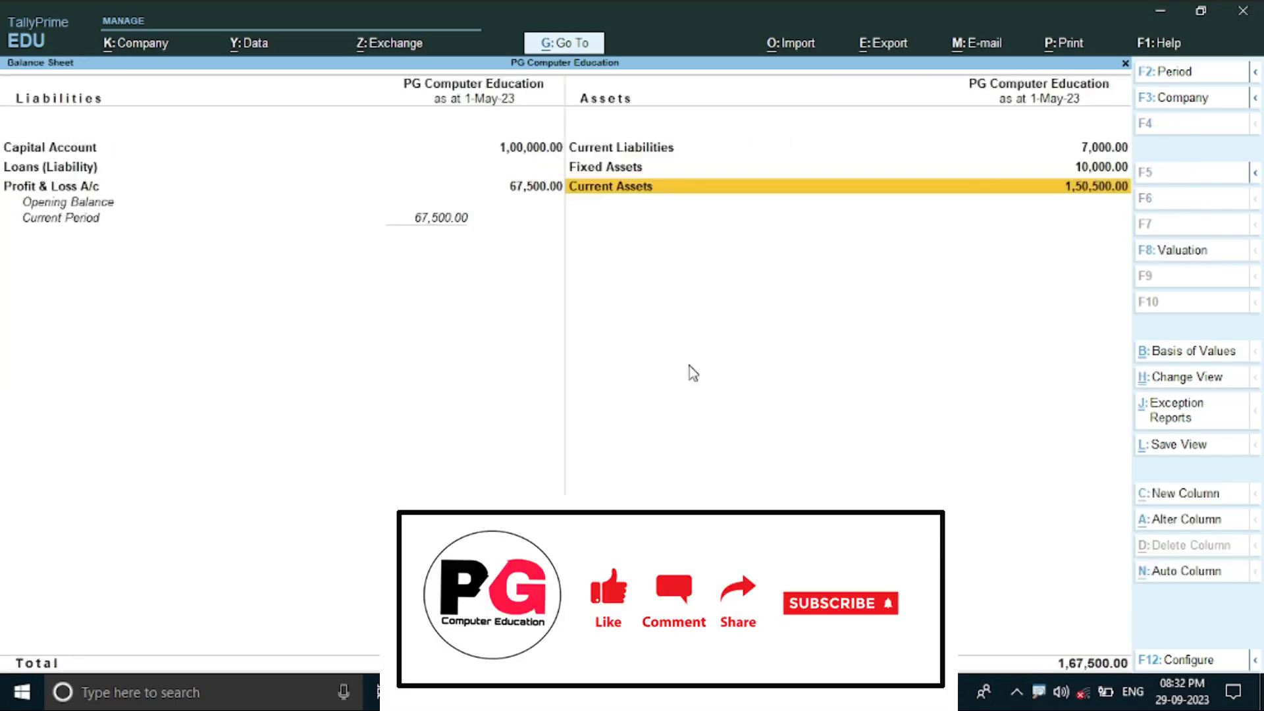
key(Escape)
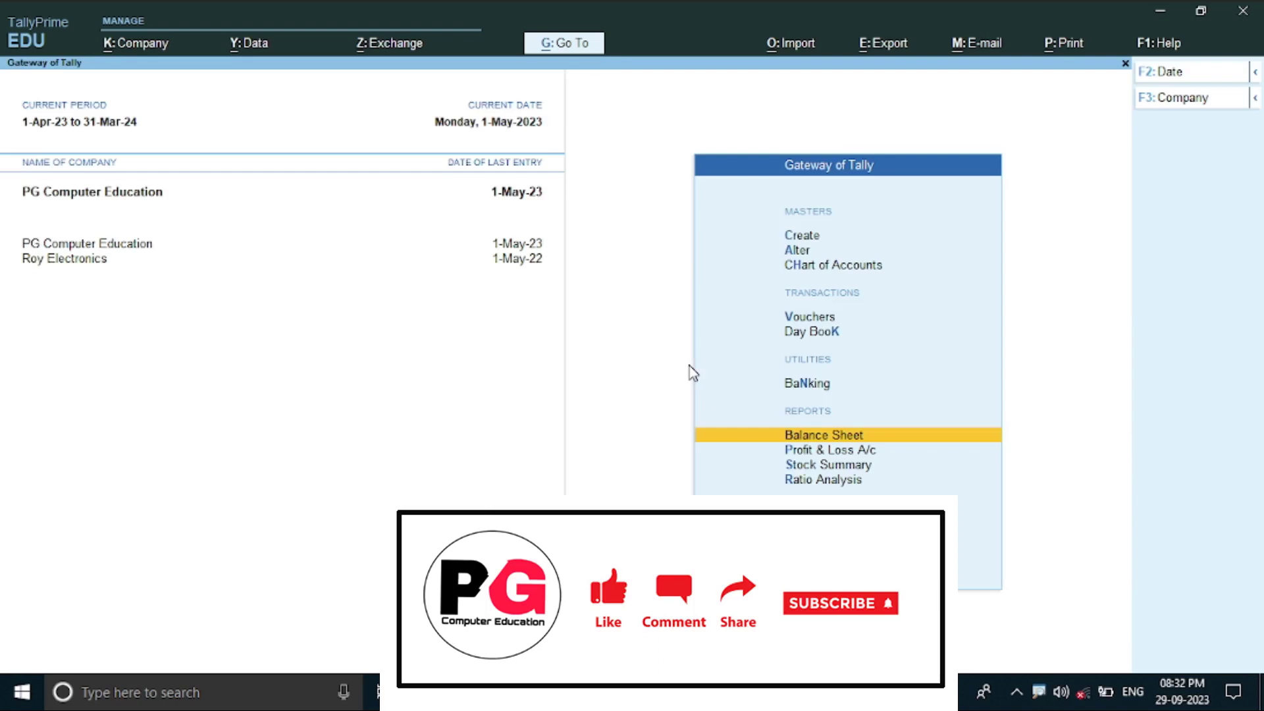